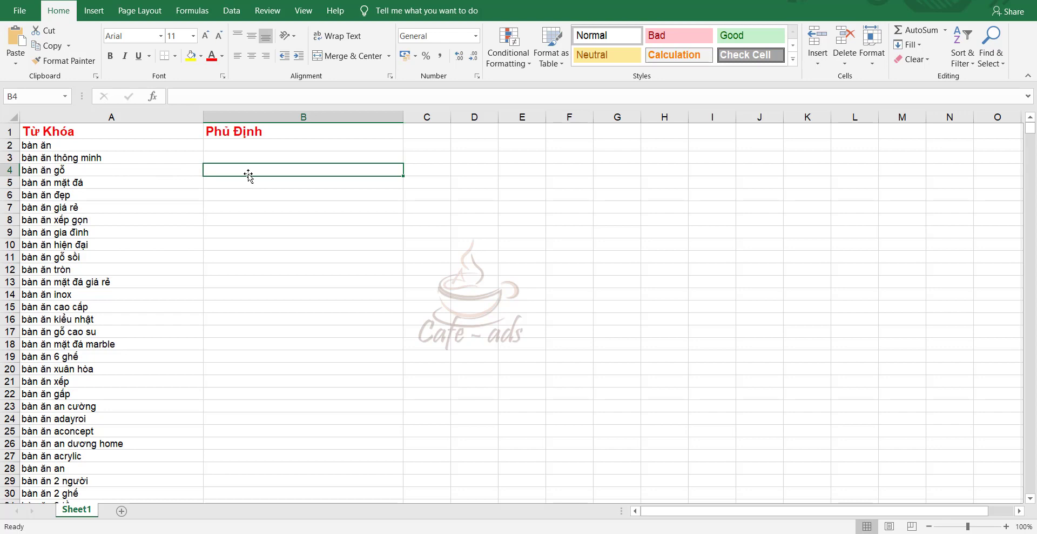
click(35, 169)
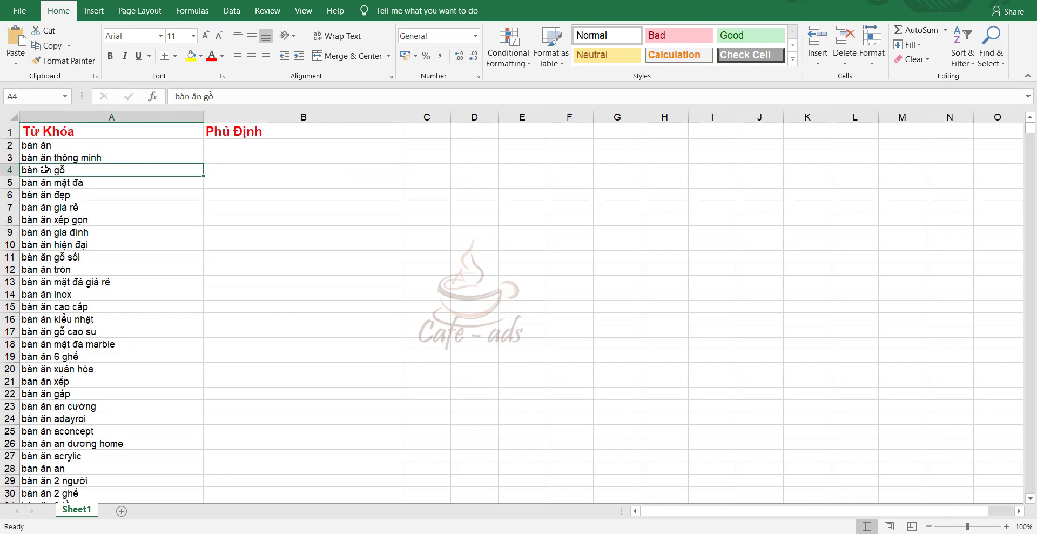
click(273, 174)
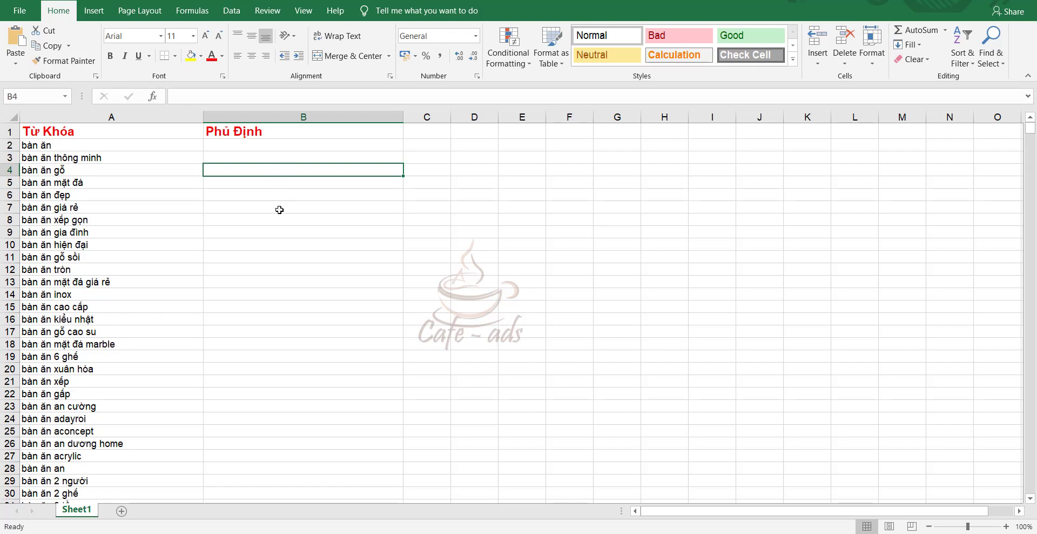
click(225, 144)
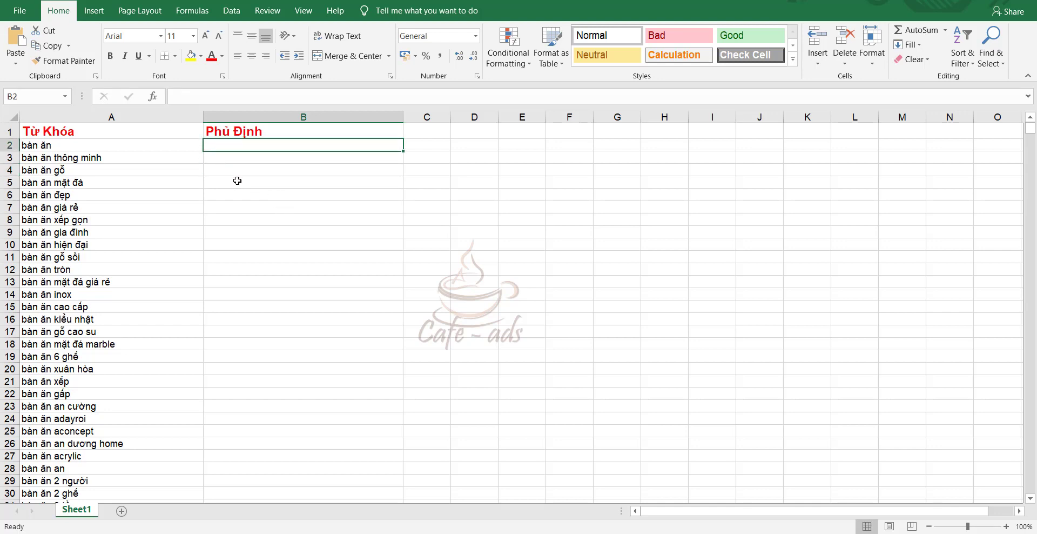
click(113, 169)
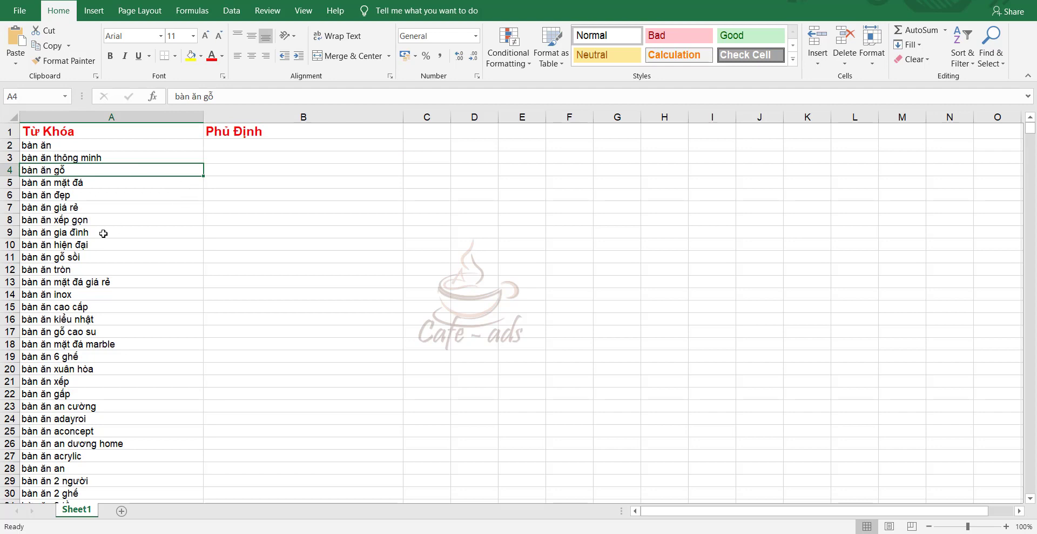
Move the keyword "bàn ăn inox" from A14 to B14 in the Phủ Định column
click(87, 297)
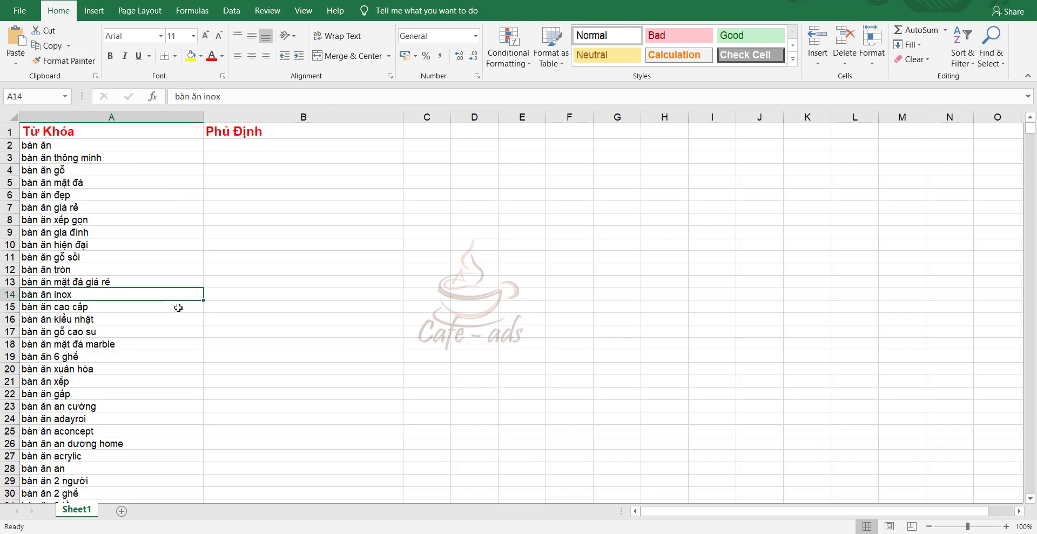
click(239, 289)
click(92, 303)
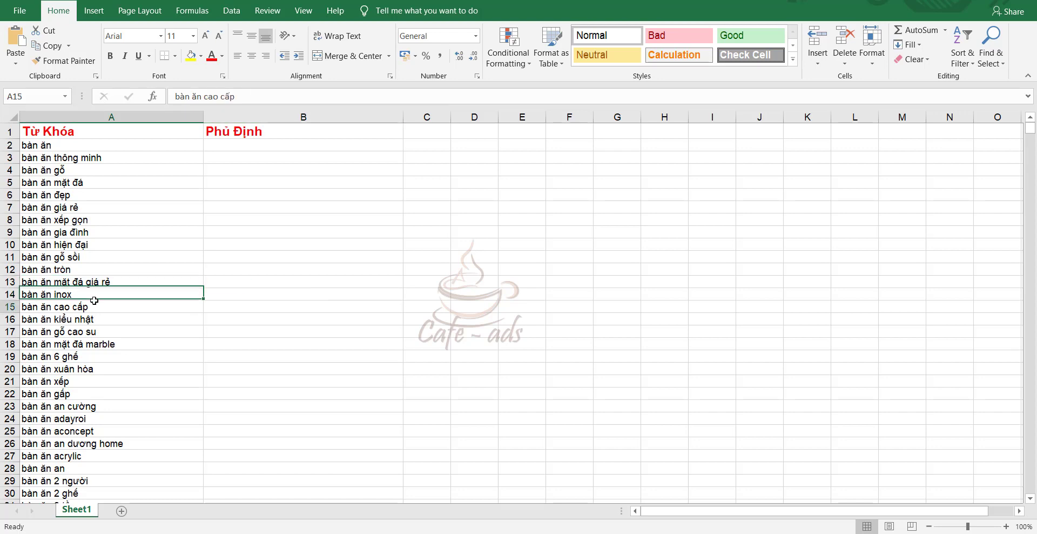
click(93, 295)
key(ctrl+c)
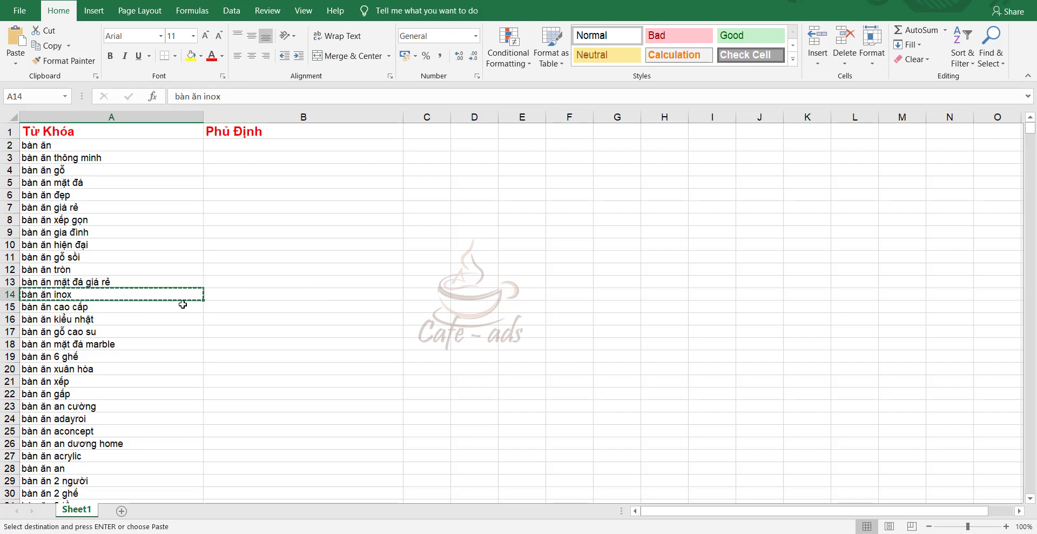
click(237, 302)
click(240, 294)
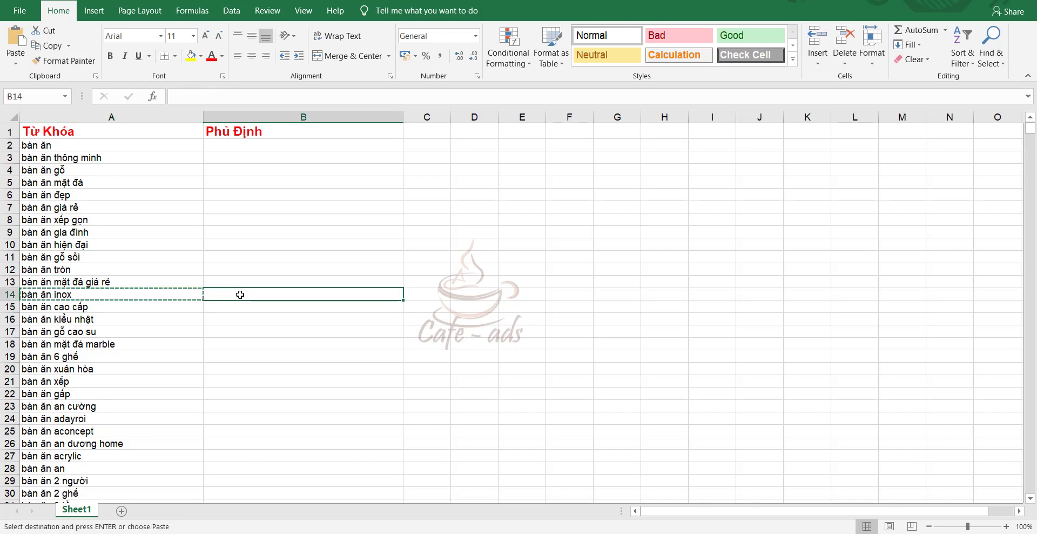
key(ctrl+v)
Move the keyword "bàn ăn xuân hòa" from A20 to B20 in the Phủ Định column
click(102, 312)
click(97, 321)
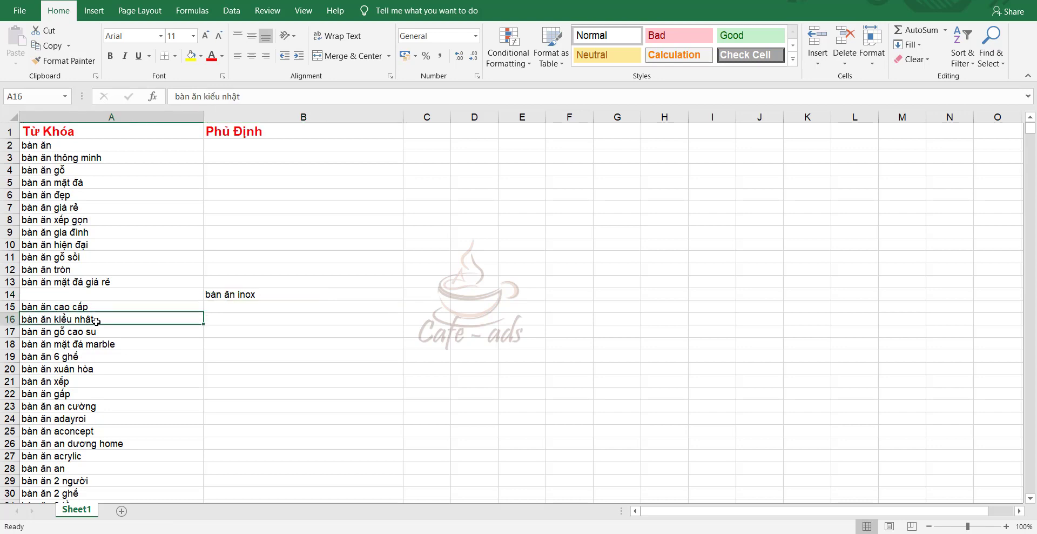
click(101, 349)
click(89, 370)
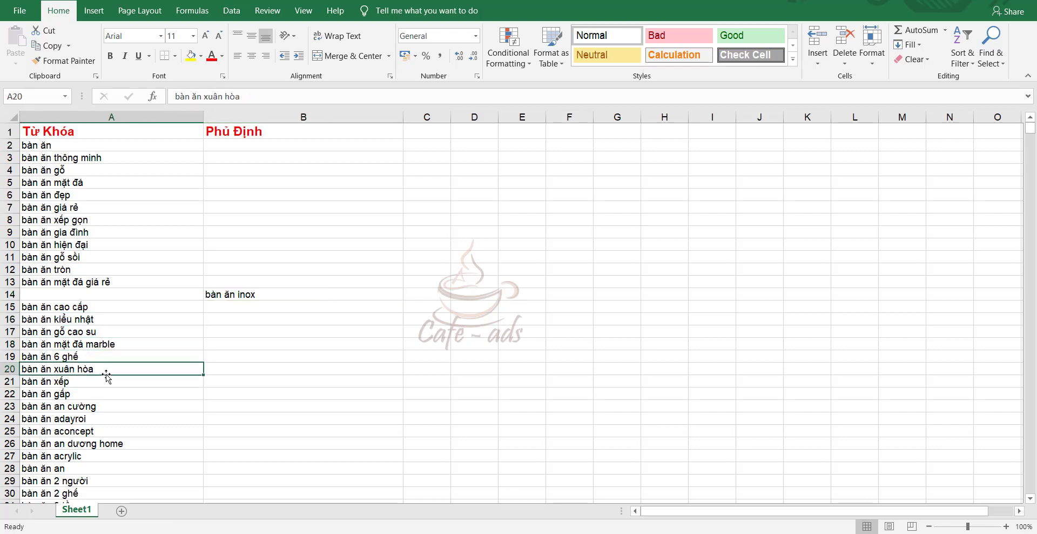
key(ctrl+x)
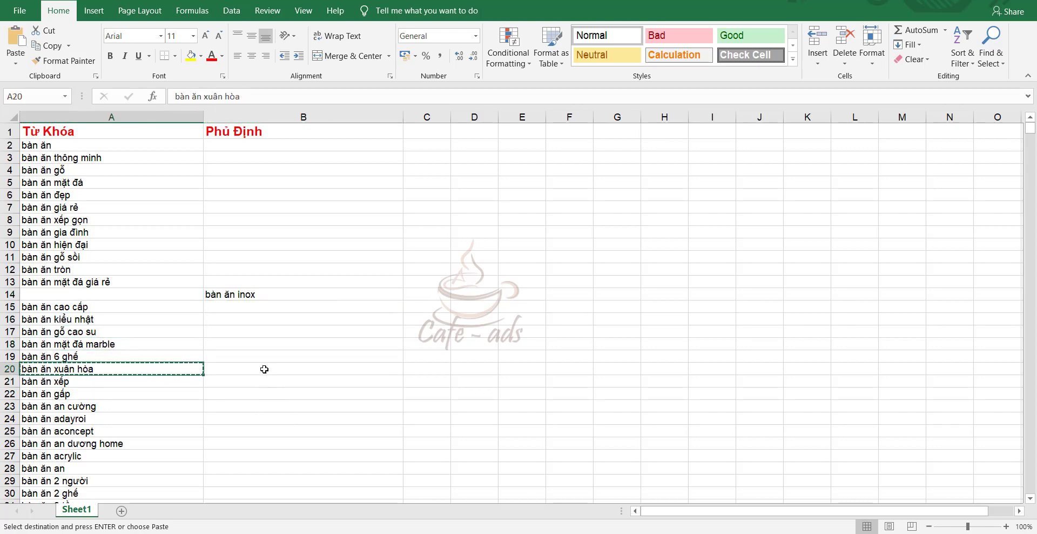
click(263, 368)
key(ctrl+v)
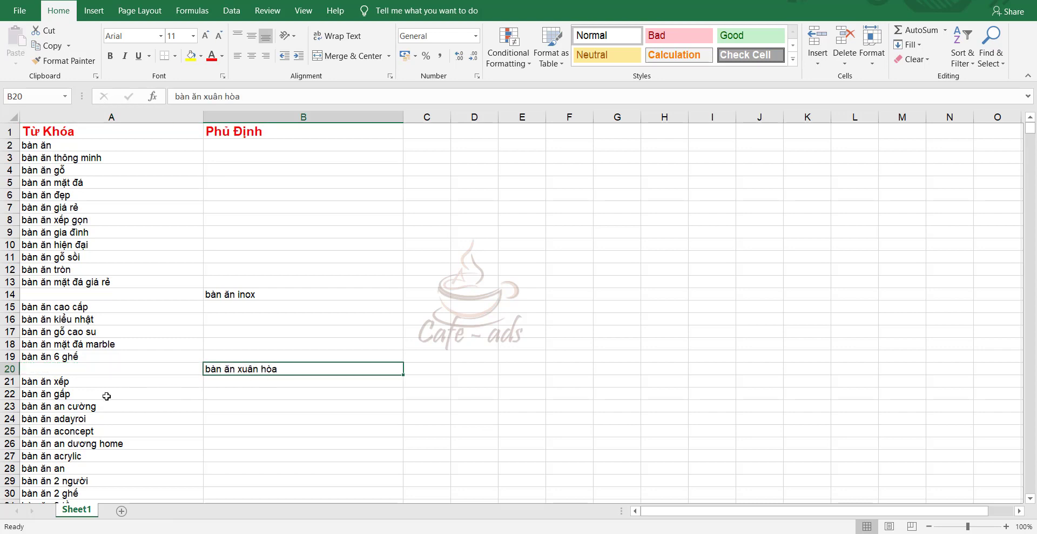
Move the keyword "bàn ăn an cường" from A23 to B23 in the Phủ Định column
click(104, 395)
click(110, 414)
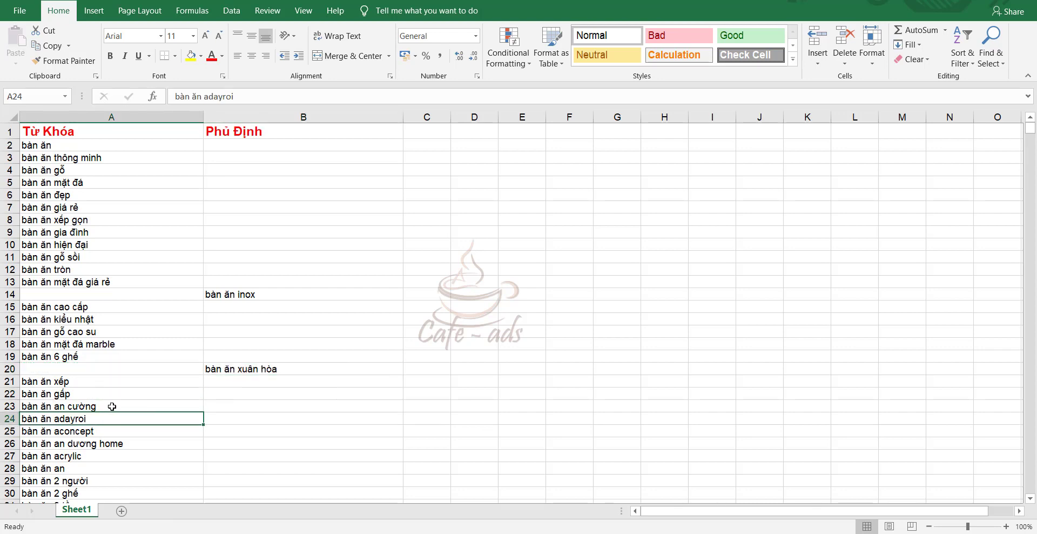
click(112, 406)
key(ctrl+x)
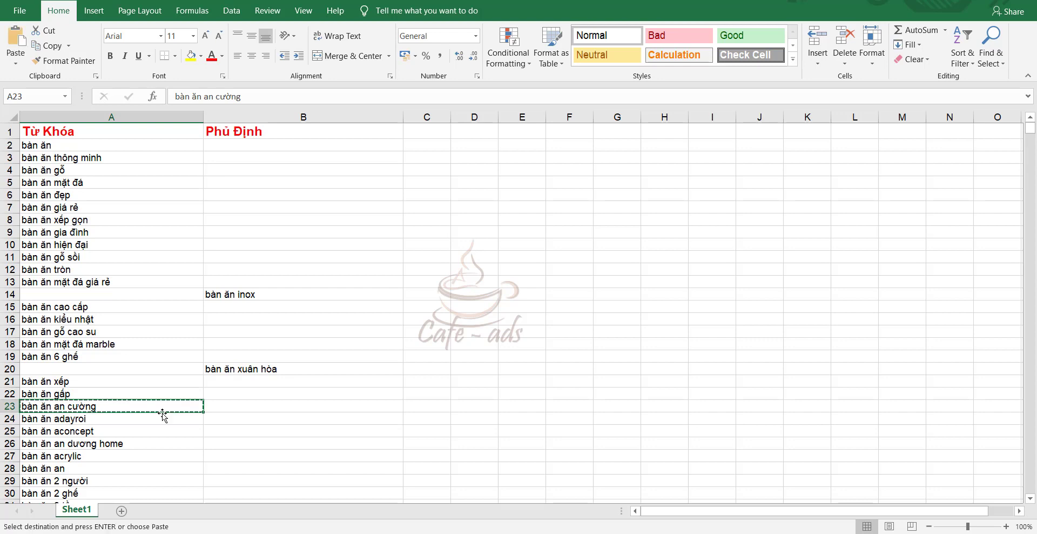
click(252, 406)
key(ctrl+v)
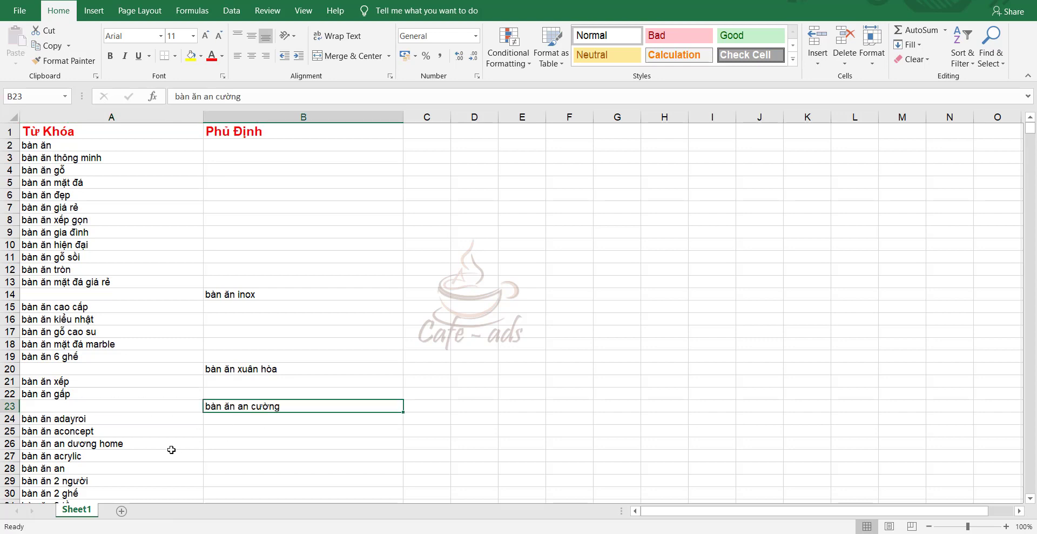
Try to cut the keywords in A24 to A28 as a selection of separately picked cells
click(120, 421)
ctrl+click(111, 433)
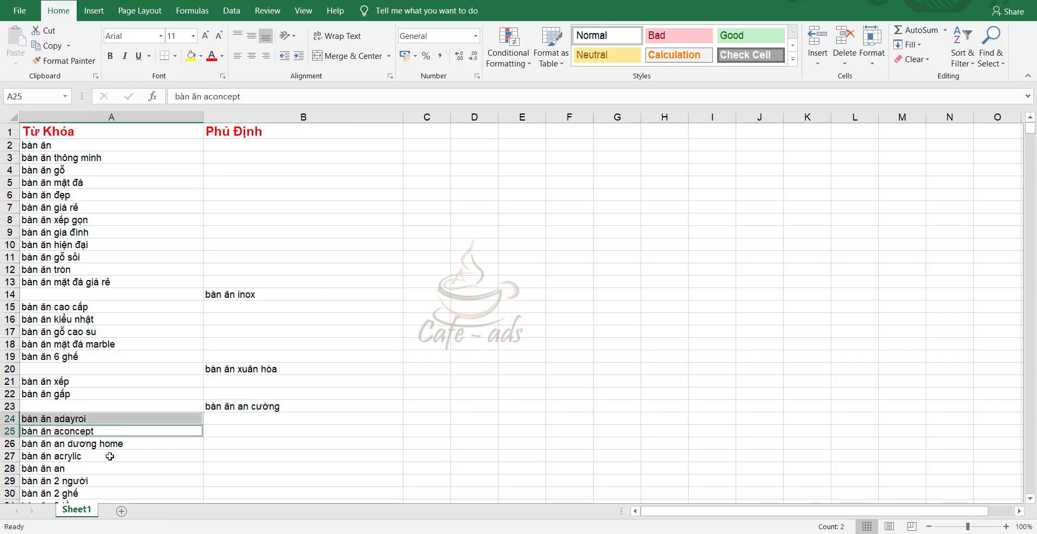
ctrl+click(112, 446)
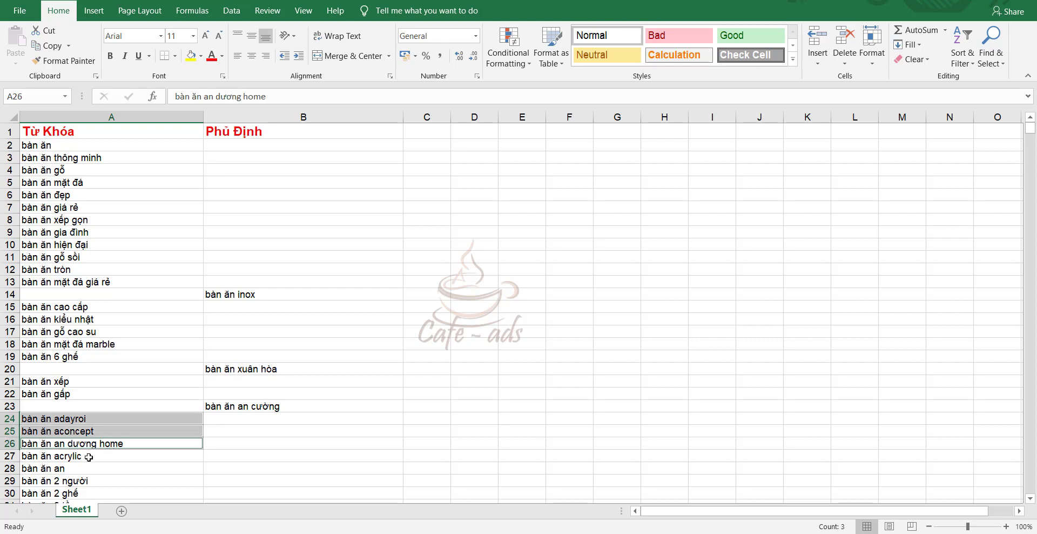
ctrl+click(102, 464)
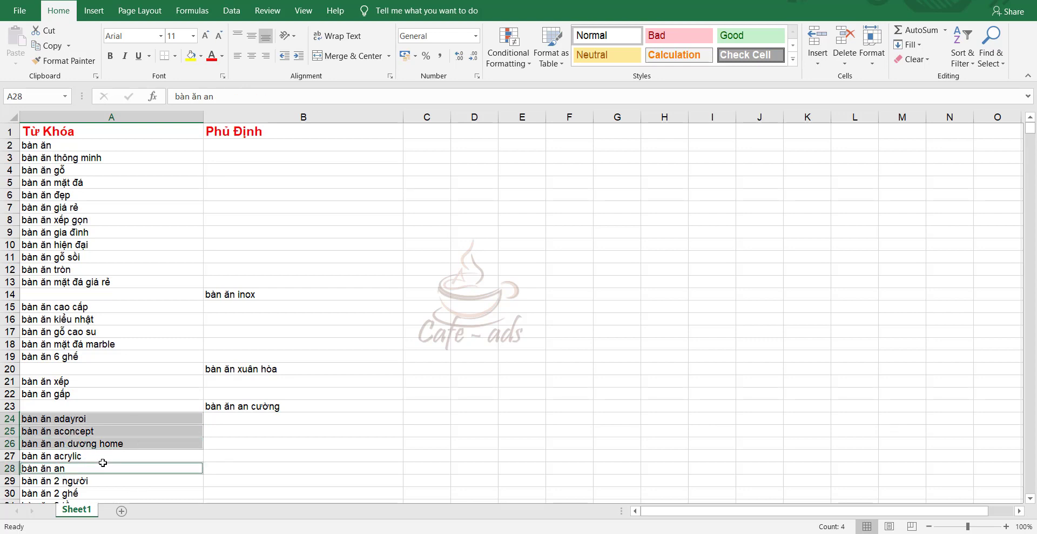
drag(103, 462, 113, 465)
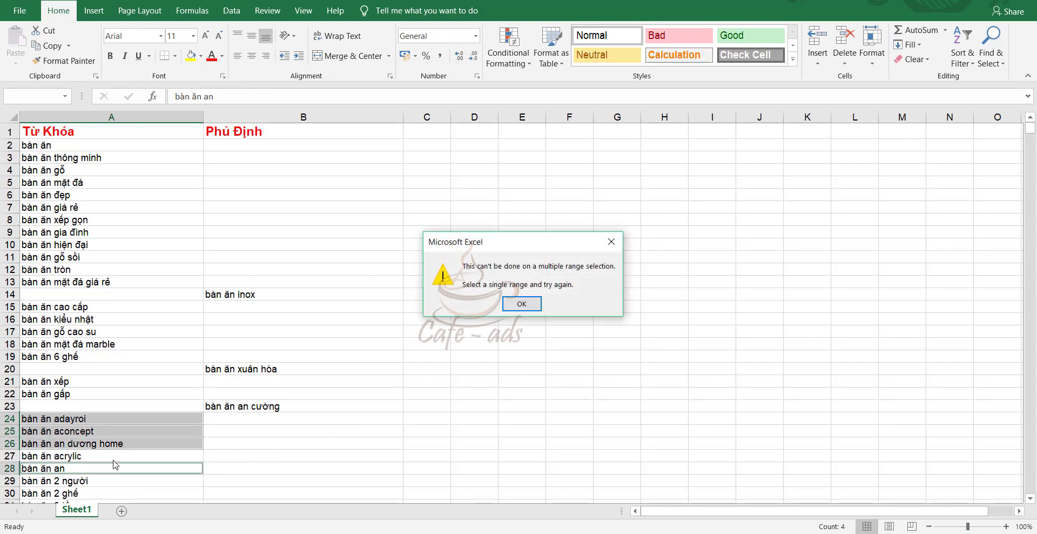
click(521, 303)
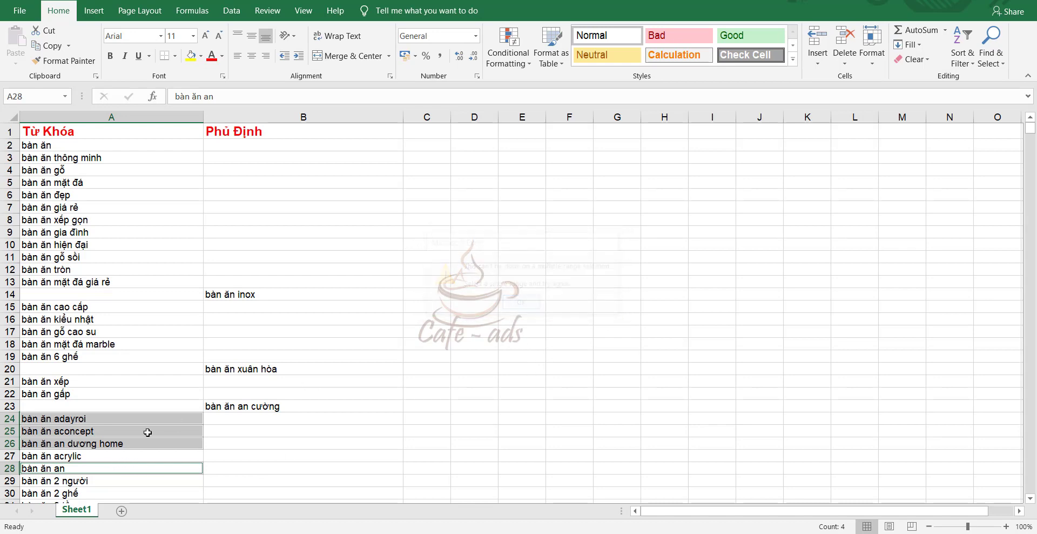
ctrl+click(72, 455)
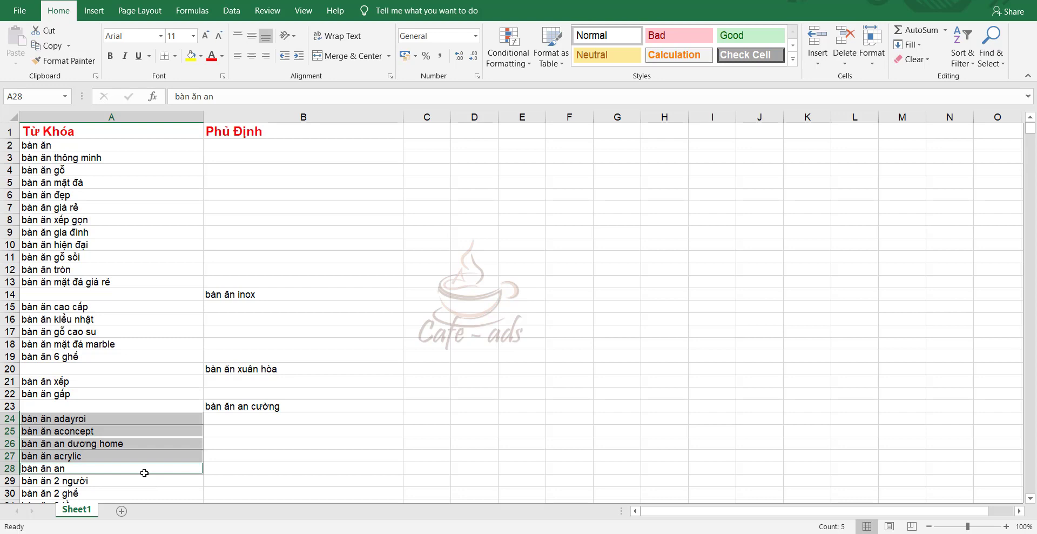
ctrl+click(144, 471)
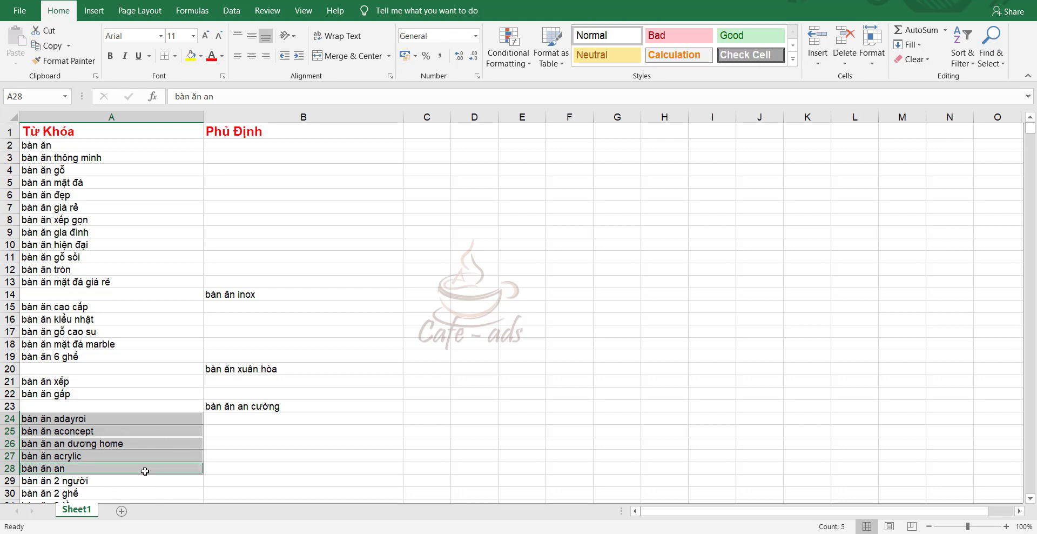
key(ctrl+x)
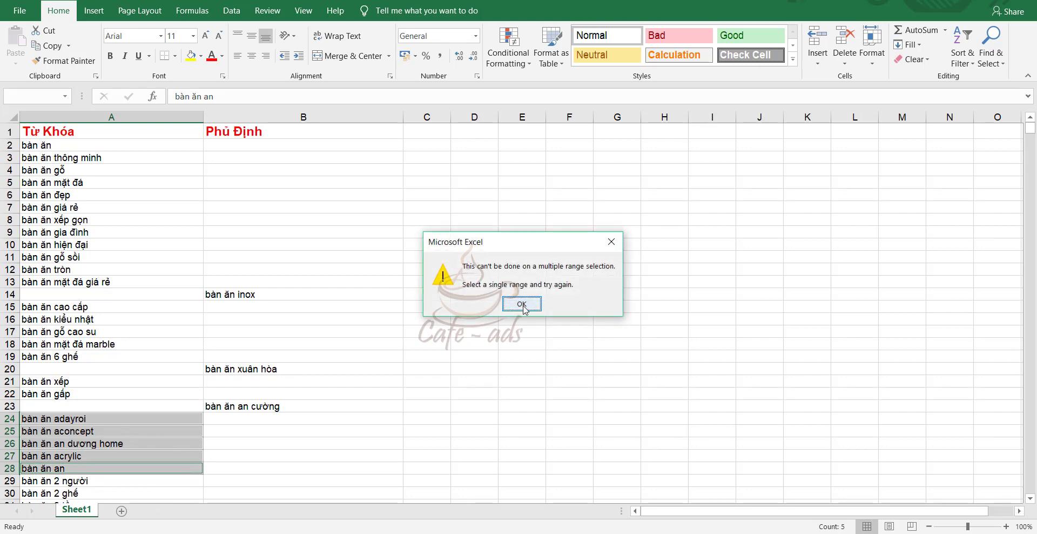
click(522, 304)
click(350, 433)
Move the keywords in A24:A27, from "bàn ăn adayroi" to "bàn ăn acrylic", to B24:B27 in the Phủ Định column
drag(102, 421, 95, 457)
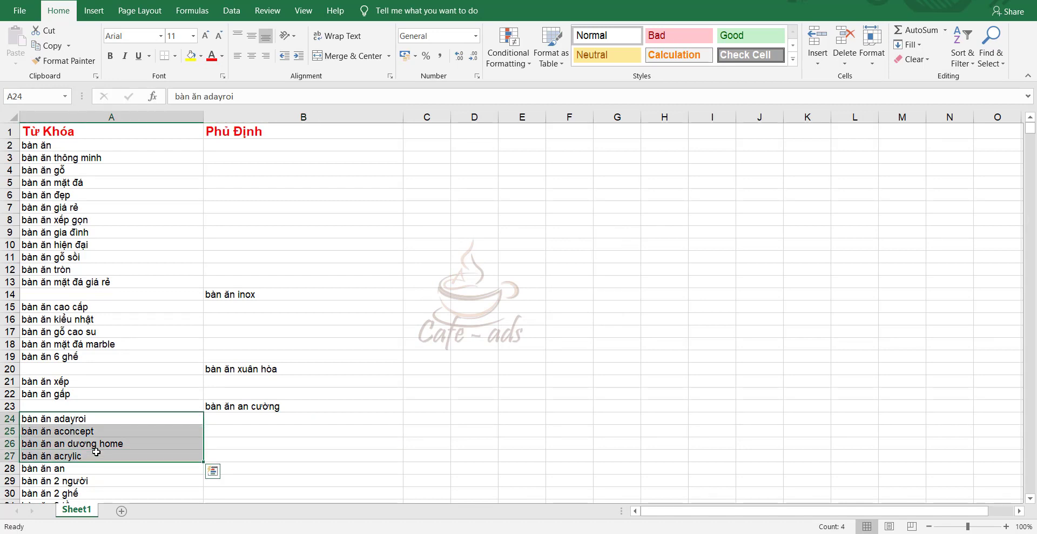
key(ctrl+x)
click(235, 421)
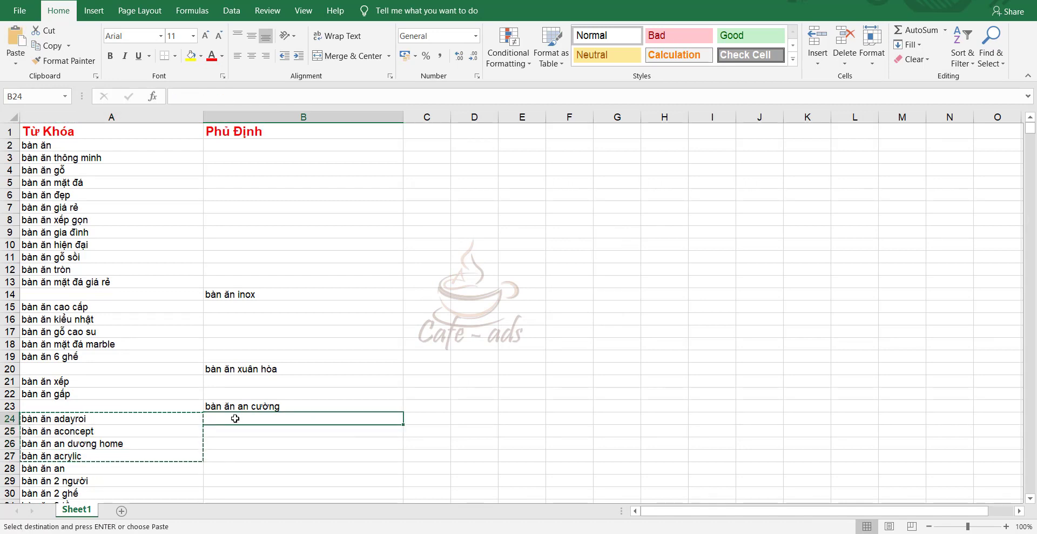
key(ctrl+v)
click(587, 439)
Move the keyword "bàn ăn hoàng anh gia lai" from A32 to B32 in the Phủ Định column
scroll(324, 400, down, 3)
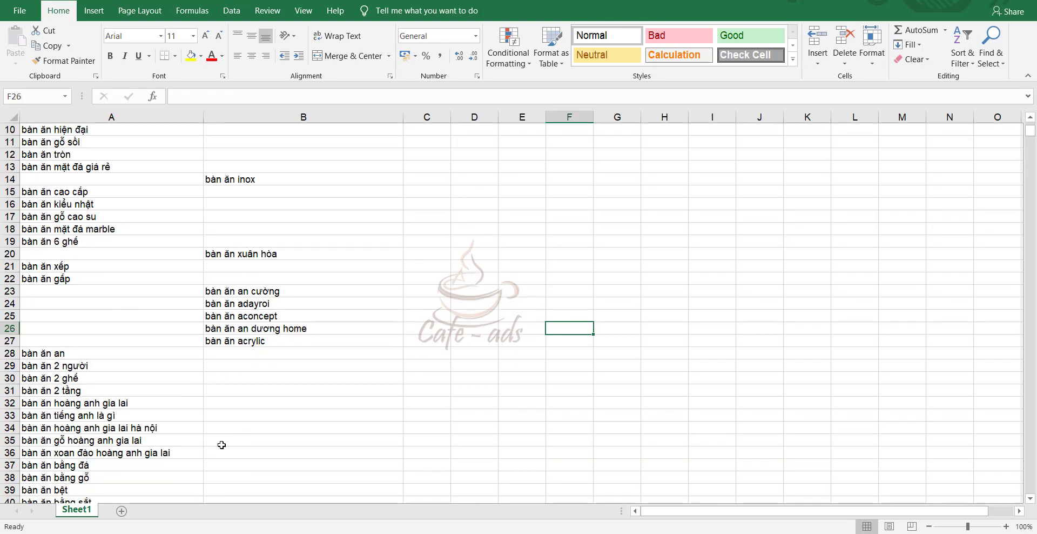
scroll(221, 445, down, 1)
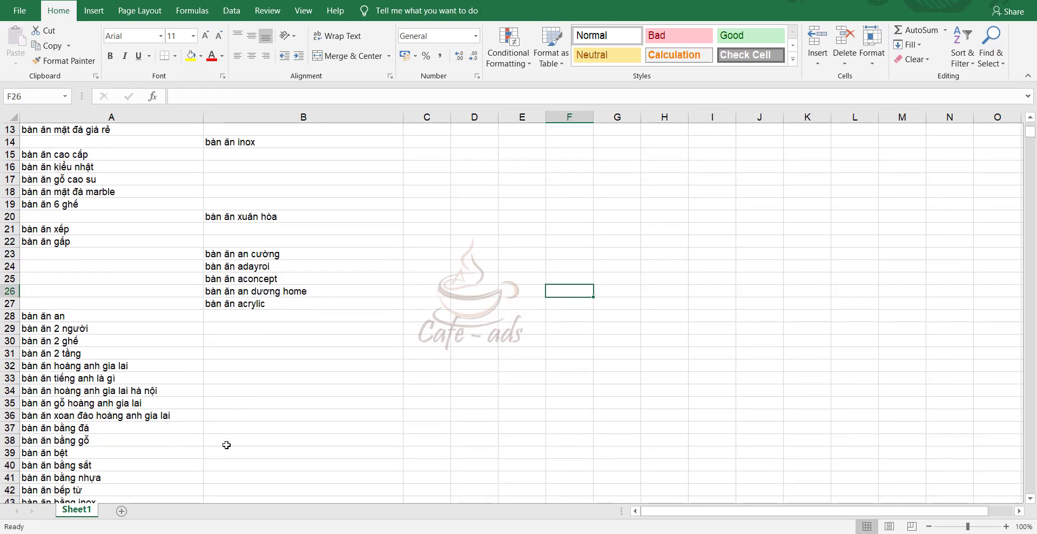
click(124, 366)
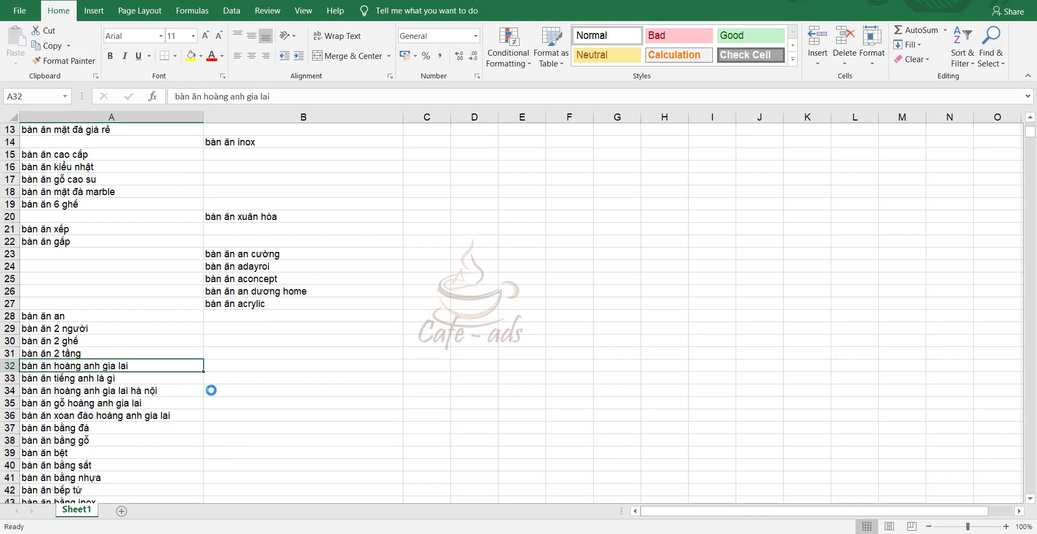
key(ctrl+x)
click(231, 366)
key(ctrl+v)
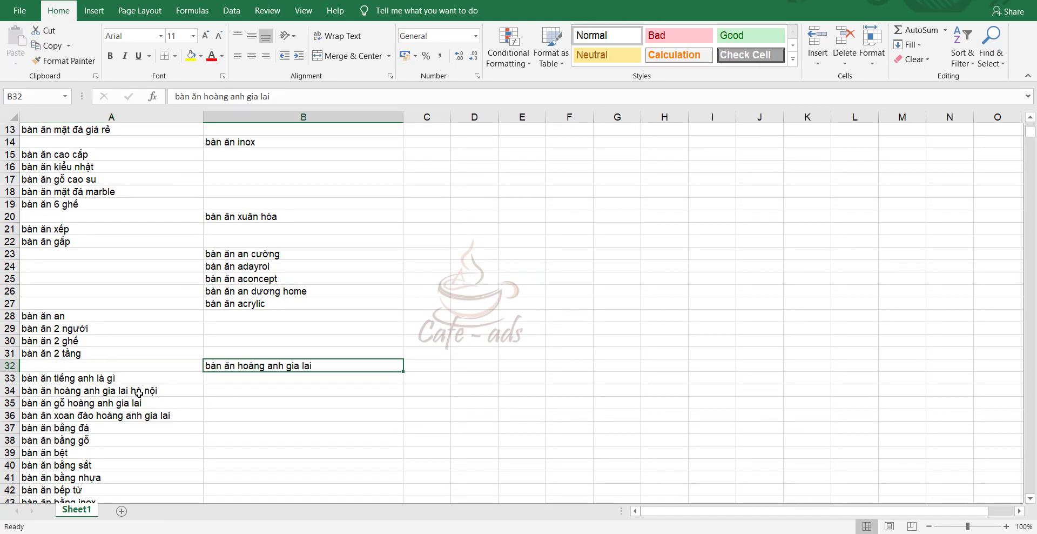
Move the keyword "bàn ăn hoàng anh gia lai hà nội" from A34 to B34 in the Phủ Định column
click(139, 394)
key(ctrl+x)
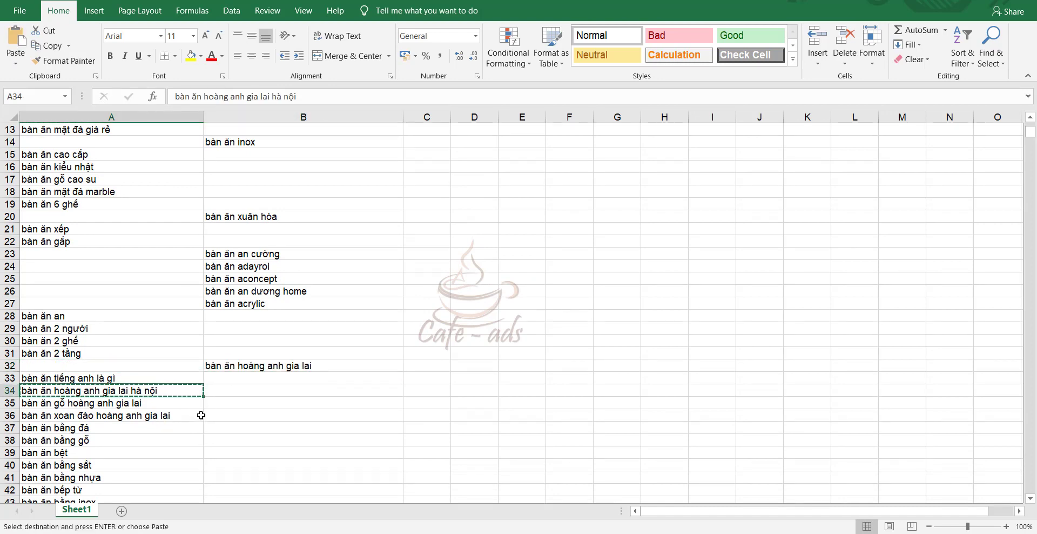
click(224, 391)
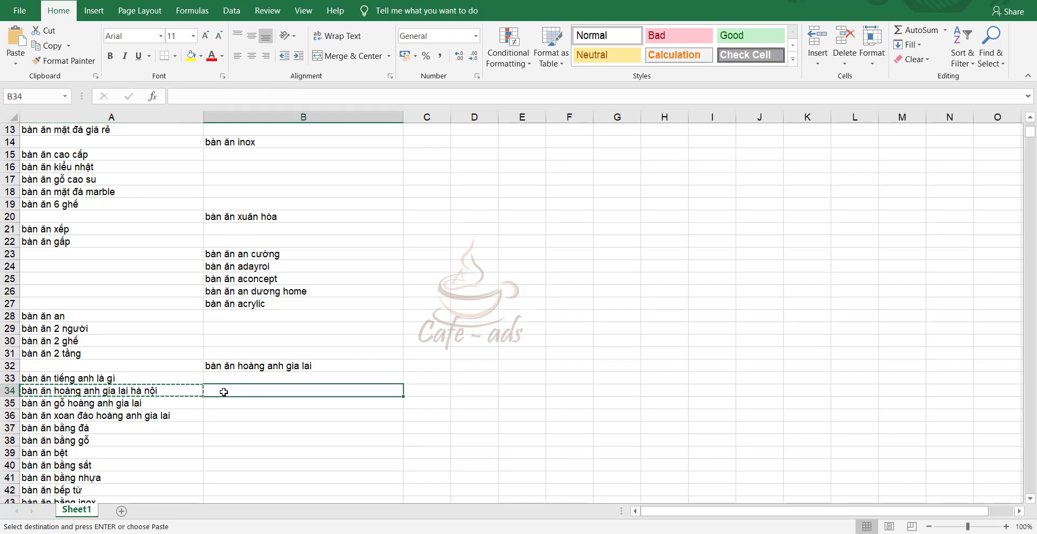
key(ctrl+v)
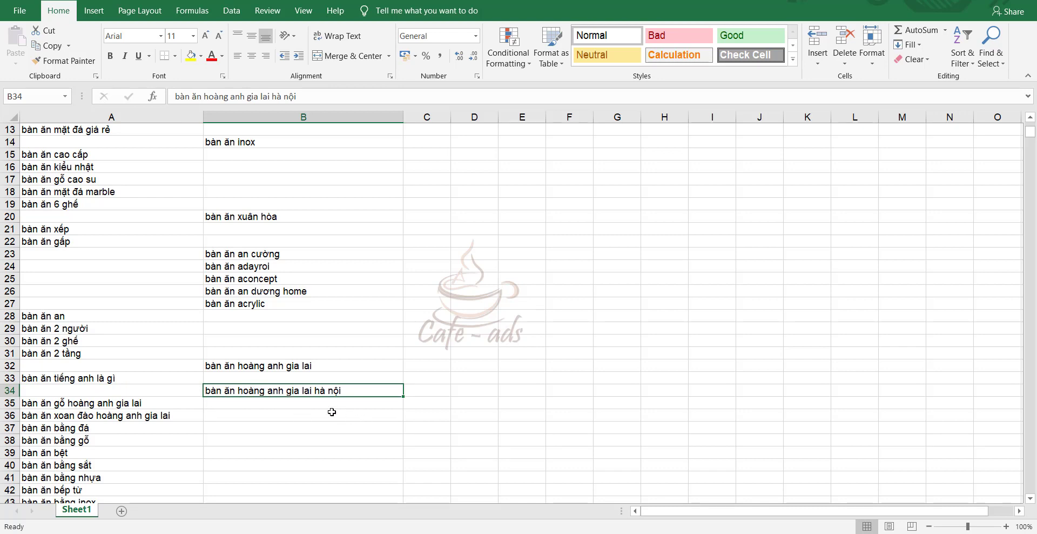
Move the two keywords in A35:A36, containing "hoàng anh gia lai", to B35:B36 in the Phủ Định column
click(138, 405)
drag(139, 404, 139, 416)
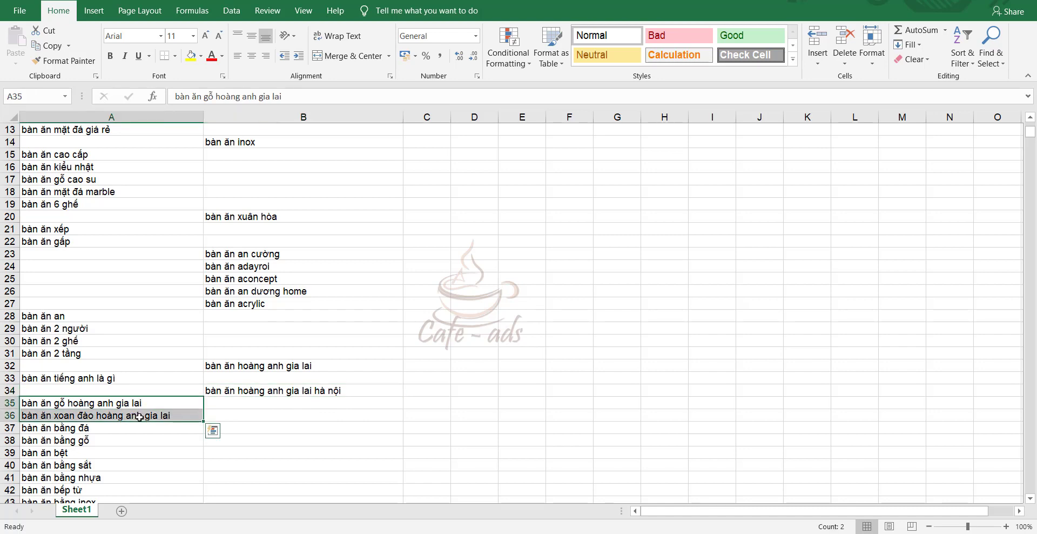
key(ctrl+c)
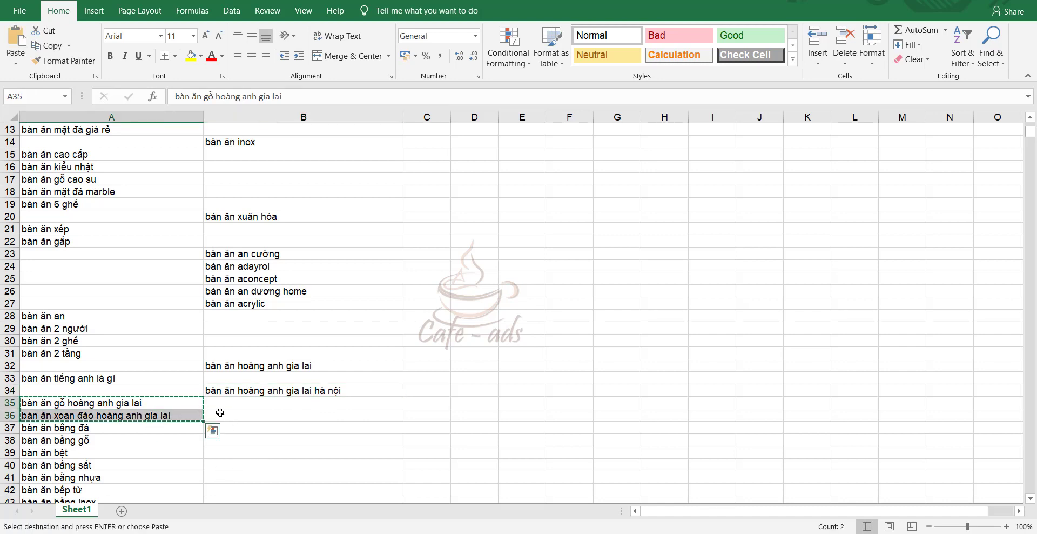
click(220, 404)
key(ctrl+v)
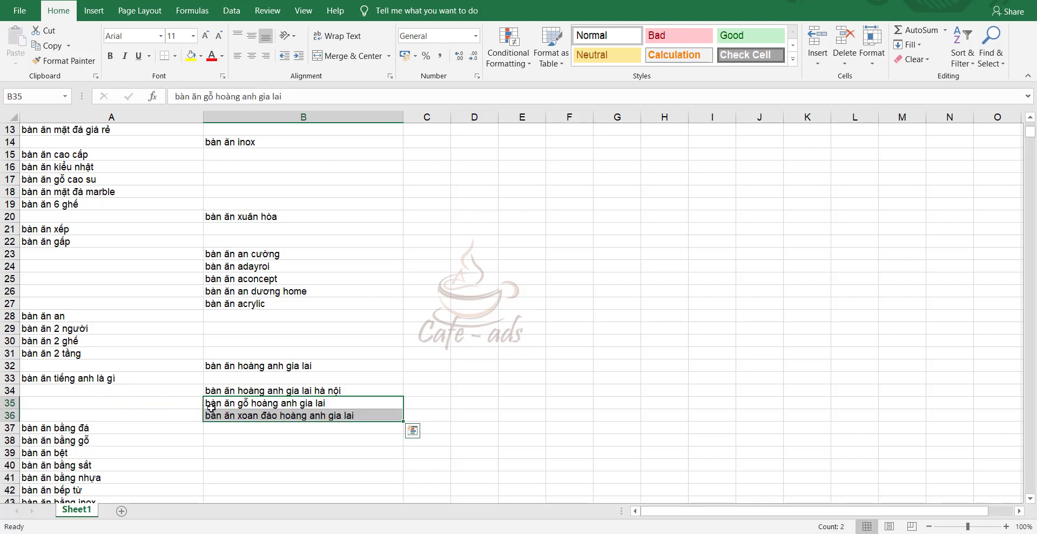
Move the keyword "bàn ăn bằng sắt" from A40 to B40 in the Phủ Định column
click(74, 430)
scroll(86, 452, down, 1)
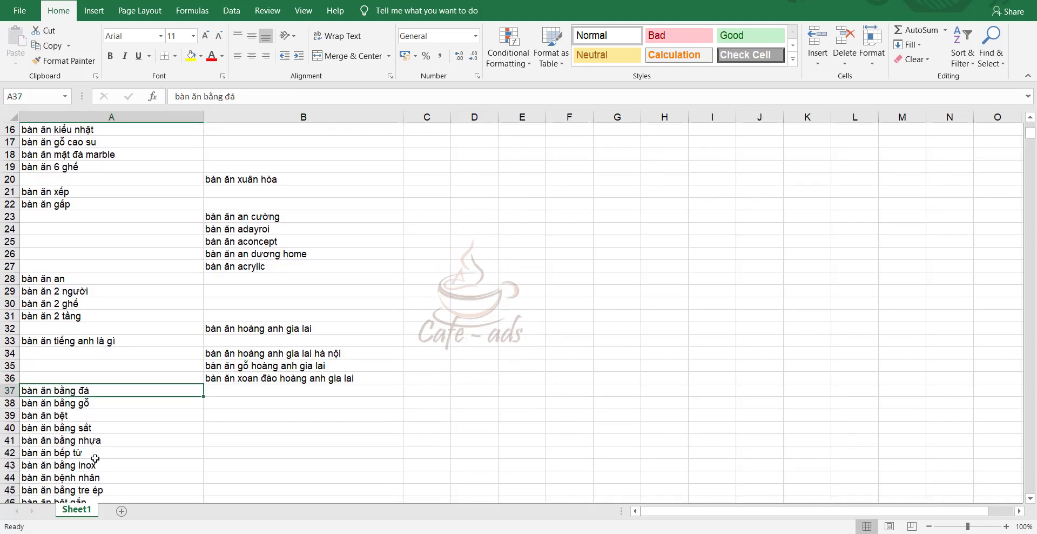
key(Down)
key(Down)
key(Down)
key(ctrl+x)
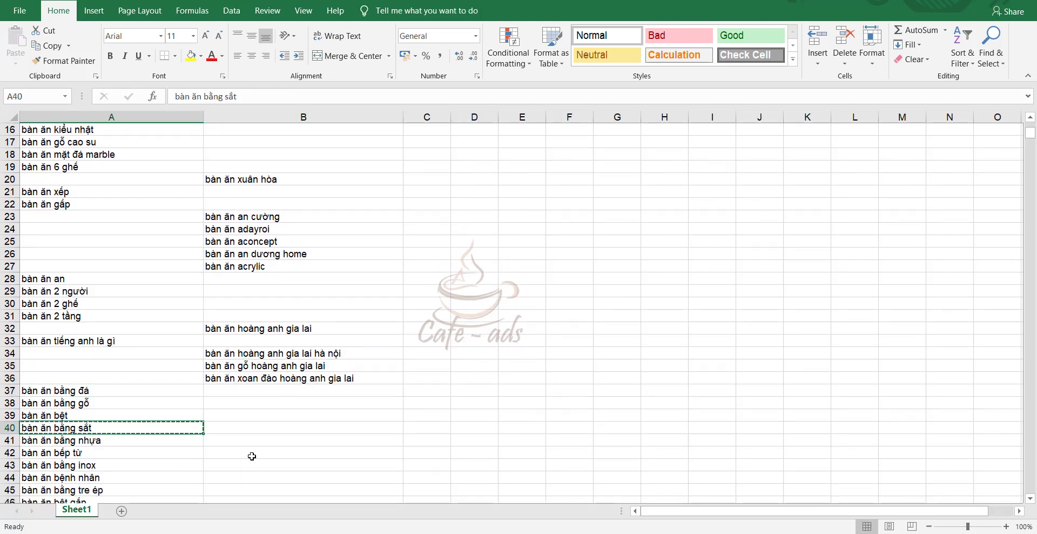
click(225, 427)
key(ctrl+v)
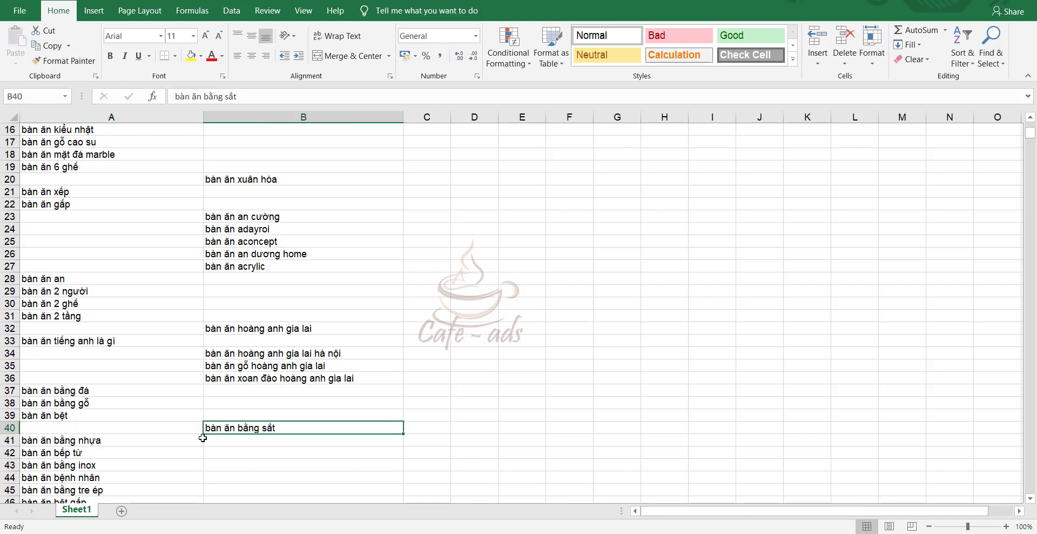
Move the keyword "bàn ăn bằng inox" from A43 to B43 in the Phủ Định column
click(91, 441)
click(84, 465)
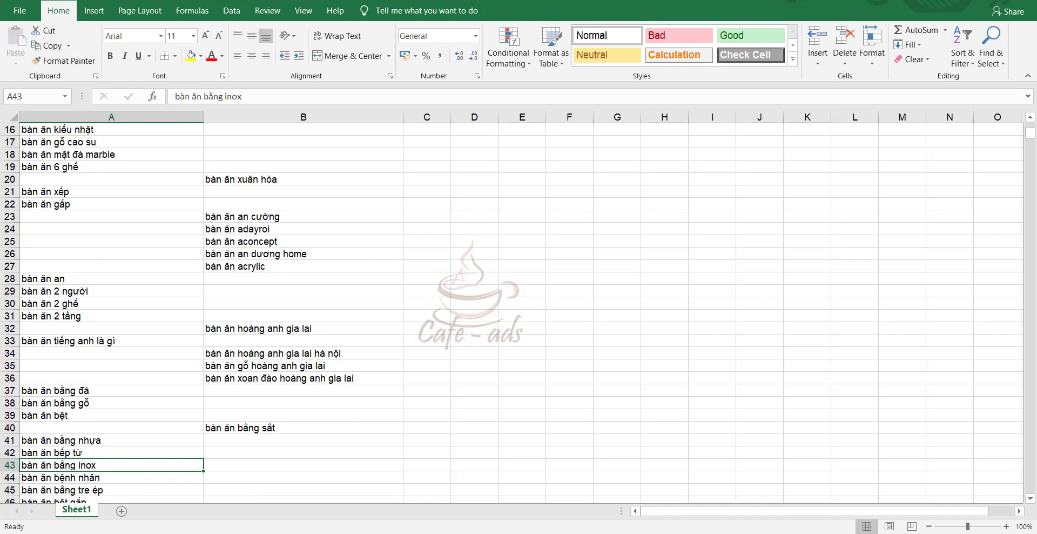
key(ctrl+x)
click(233, 467)
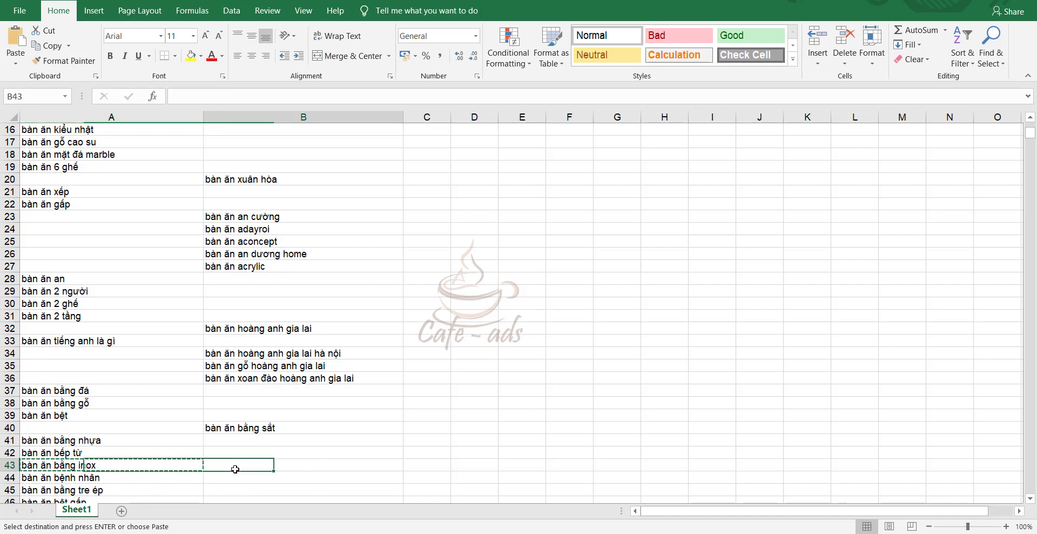
key(ctrl+v)
Move the keyword "bàn ăn bằng nhựa" from A41 to B41 in the Phủ Định column
click(120, 441)
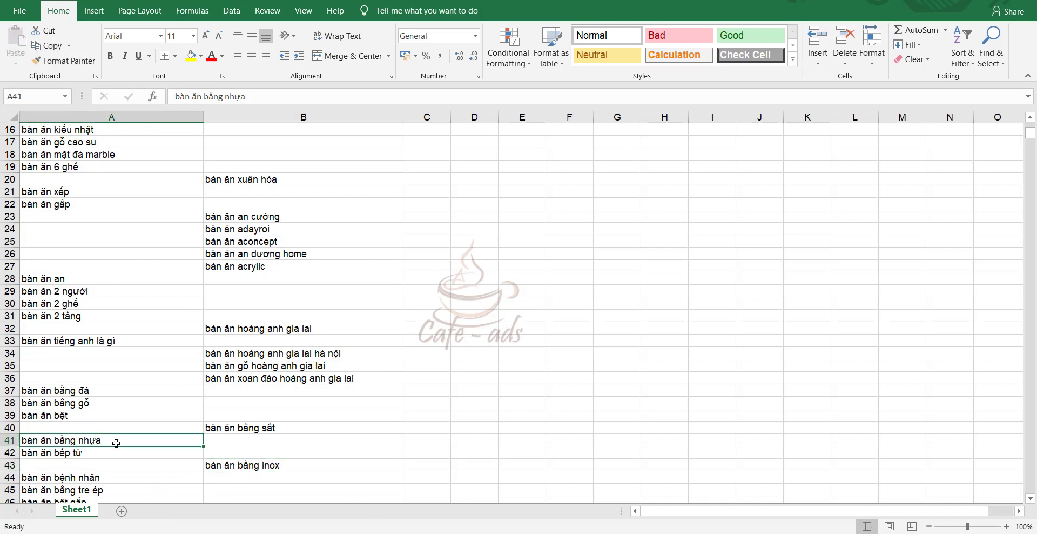
key(ctrl+x)
click(225, 444)
key(ctrl+v)
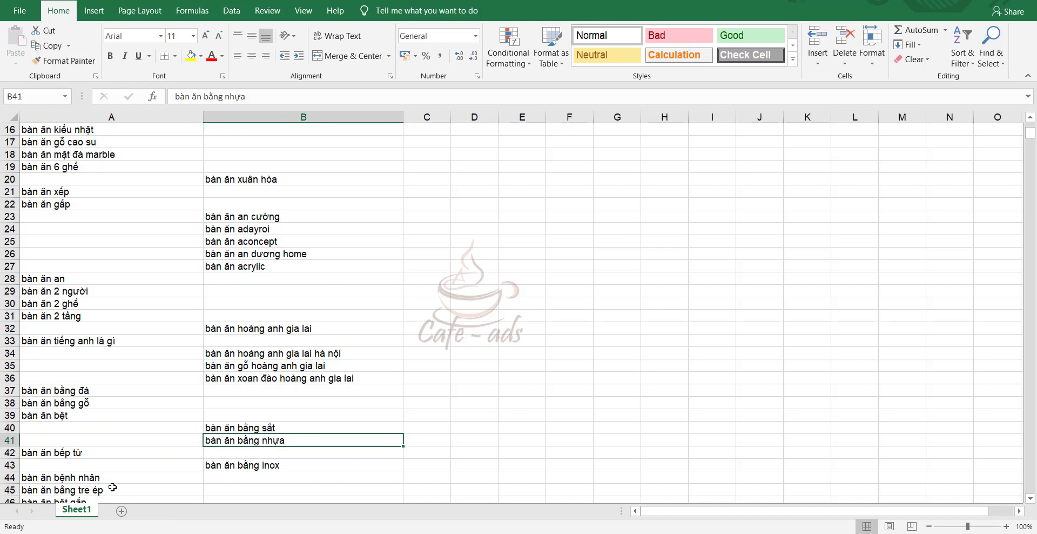
Move the keyword "bàn ăn bệnh nhân" from A44 to B44 in the Phủ Định column
click(165, 490)
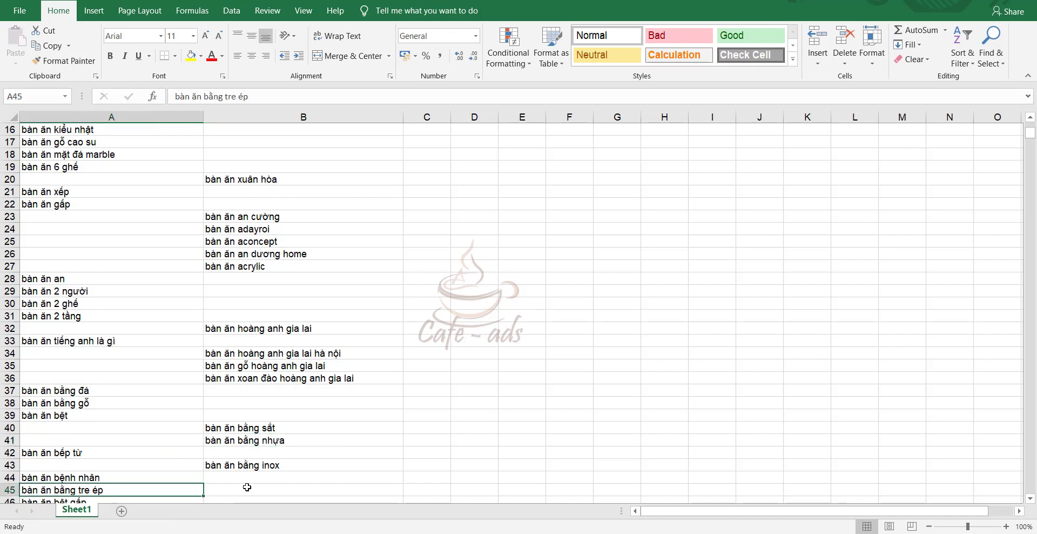
scroll(247, 488, down, 1)
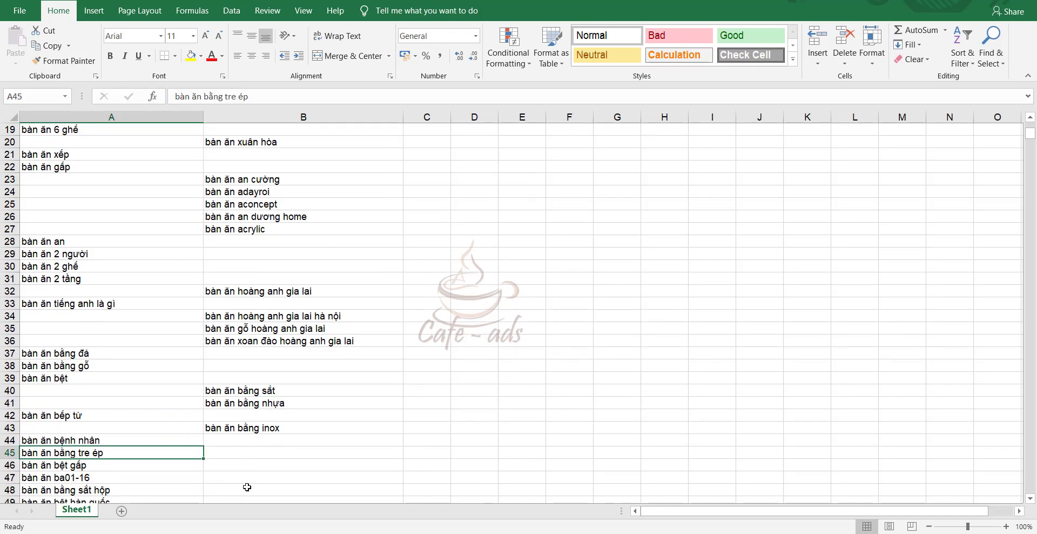
click(67, 441)
key(ctrl+x)
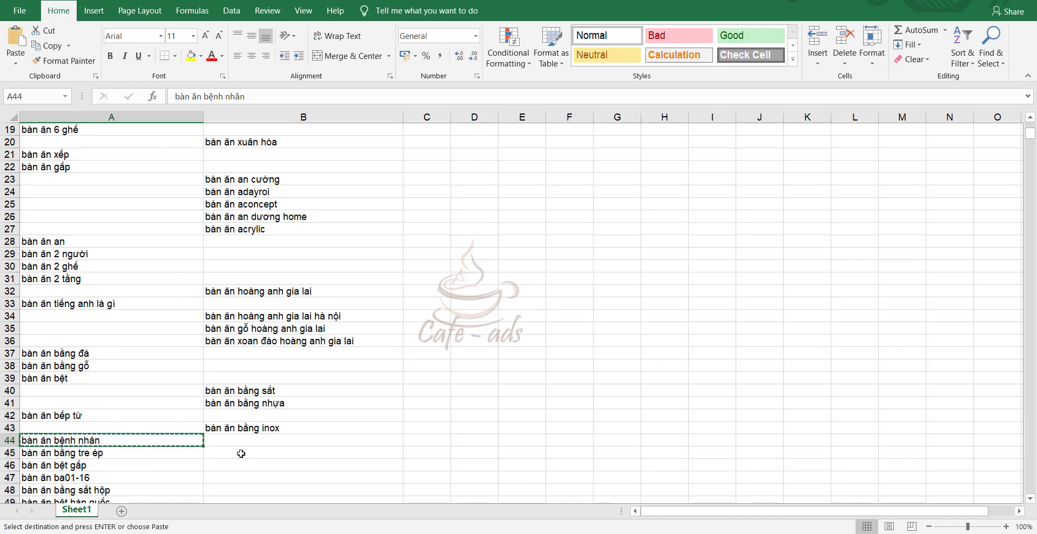
click(244, 441)
key(ctrl+v)
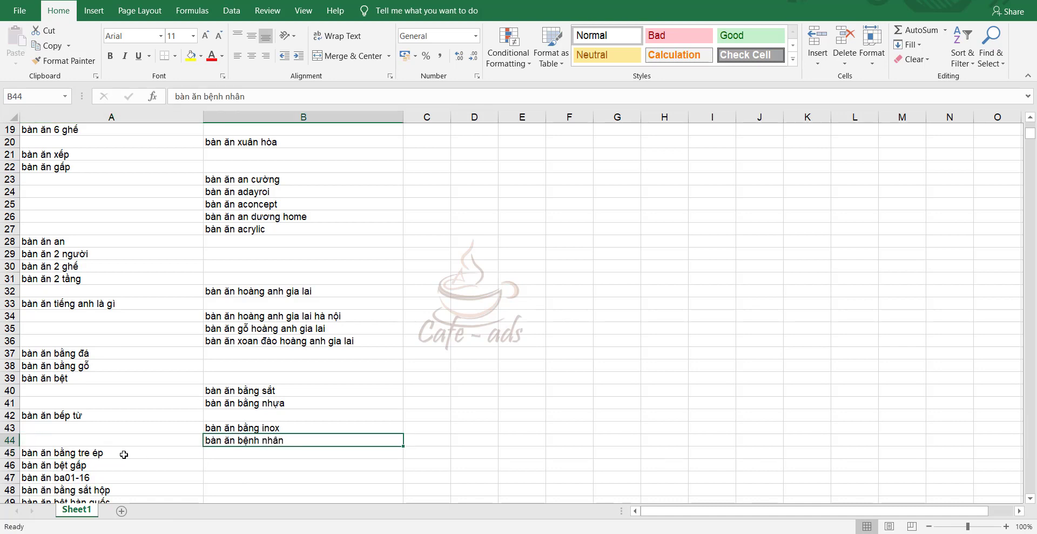
Try to cut the keywords in A45:A48 as four individually selected cells
click(122, 453)
ctrl+click(86, 477)
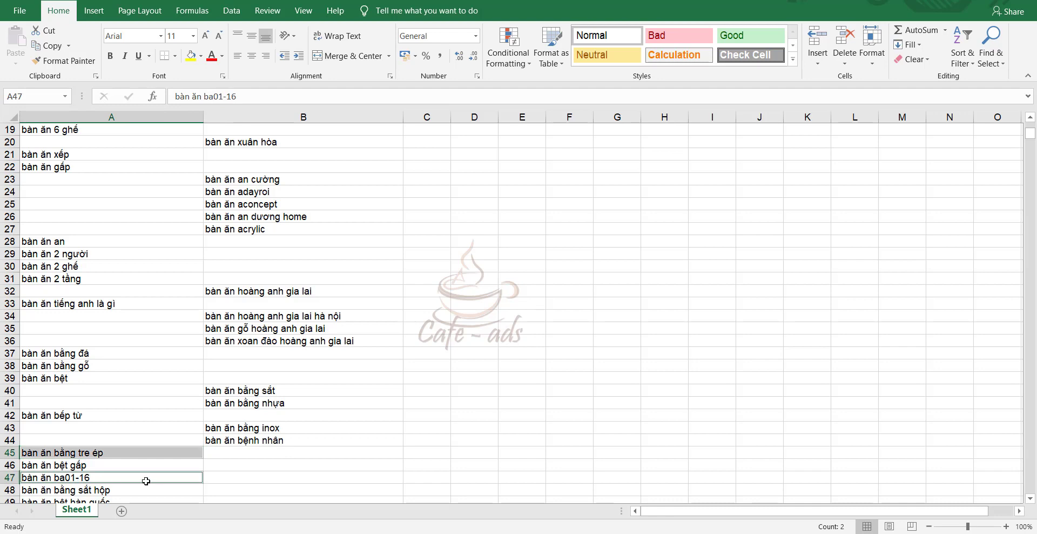
ctrl+click(113, 468)
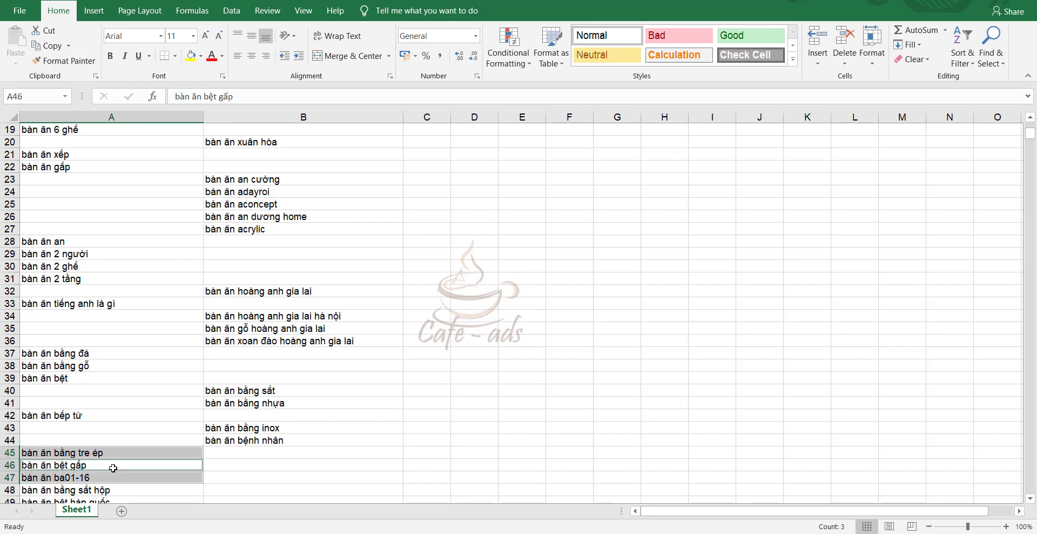
ctrl+click(123, 494)
key(ctrl+x)
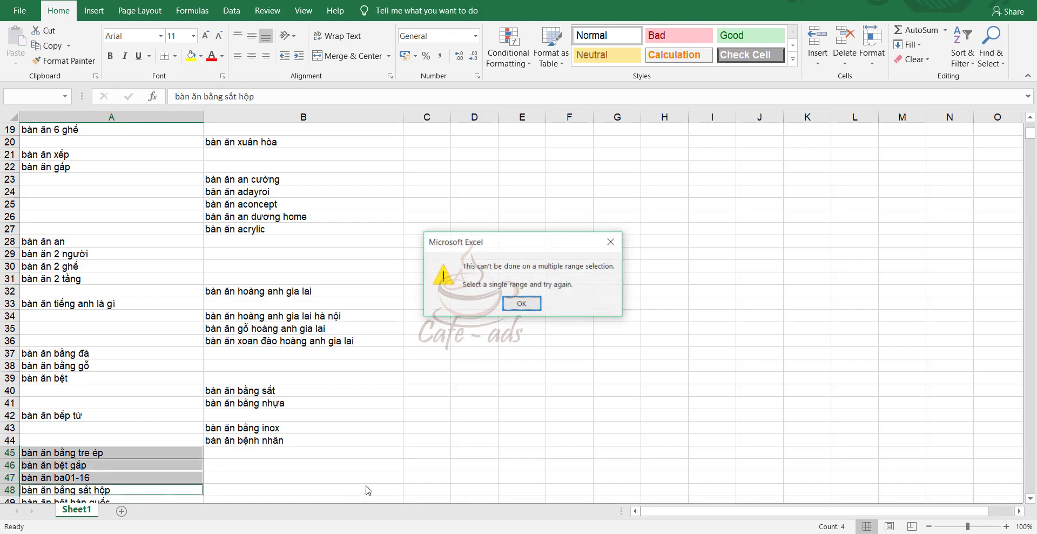
click(521, 304)
Move the keywords in A45:A48, from "bàn ăn bằng tre ép" to "bàn ăn bằng sắt hộp", to B45:B48 in the Phủ Định column
click(54, 452)
drag(44, 446, 133, 490)
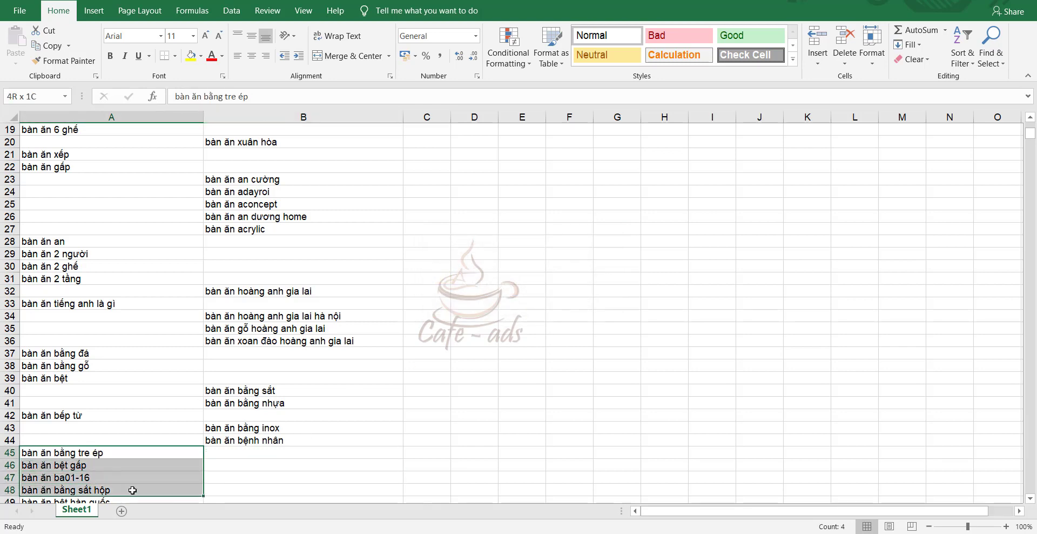
key(ctrl+x)
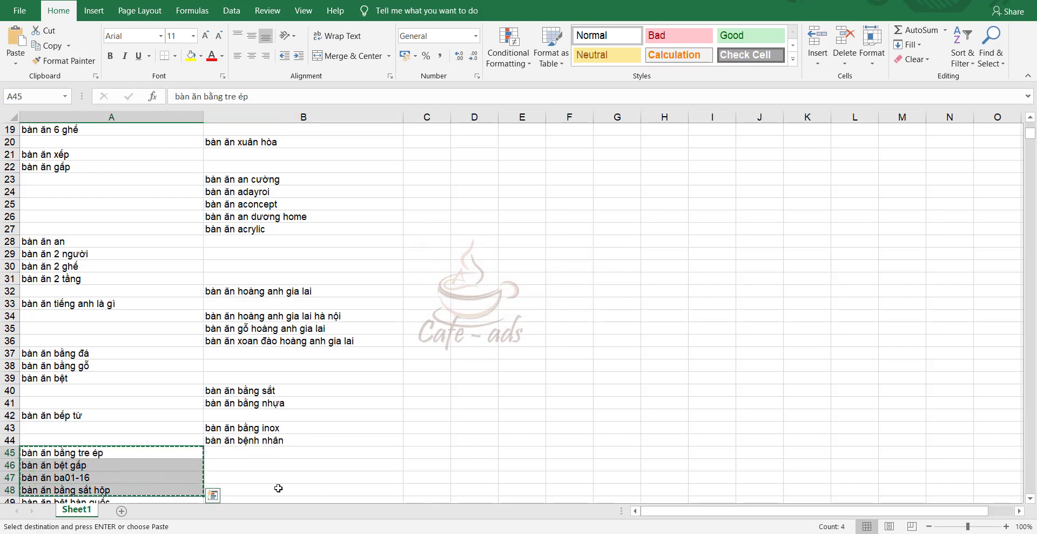
click(228, 457)
key(ctrl+v)
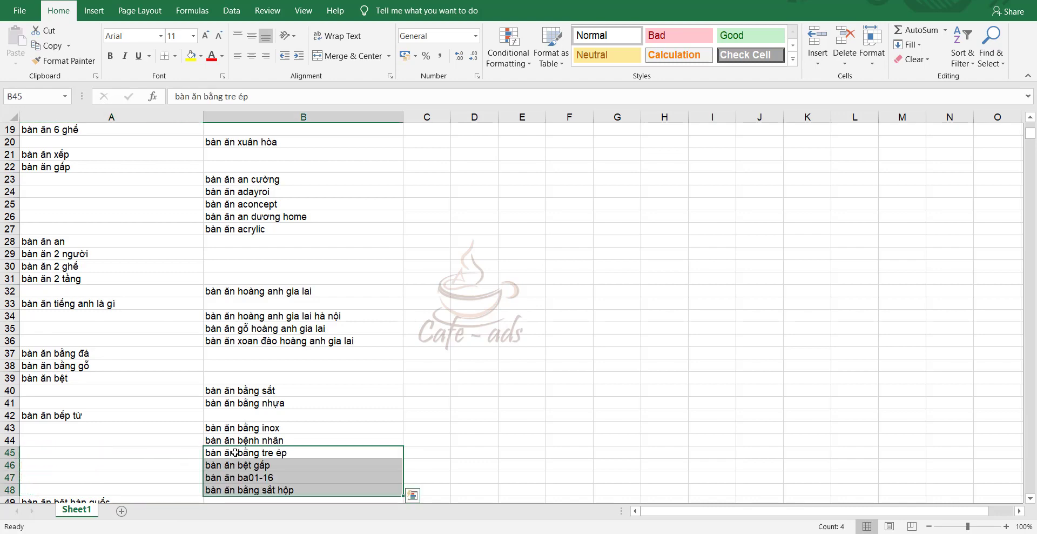
Review how the keywords are split between the Từ Khóa and Phủ Định columns from the header down
click(505, 411)
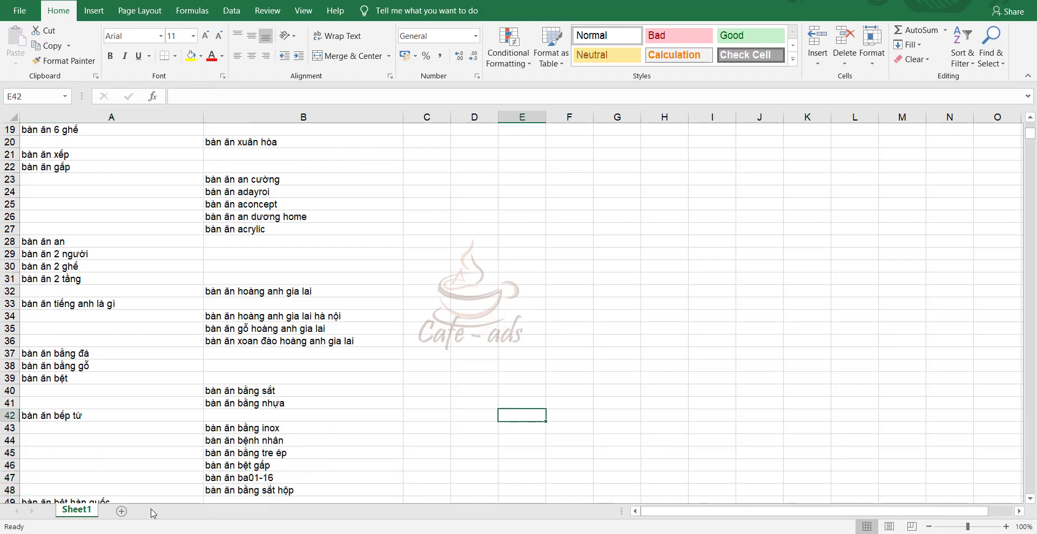
scroll(332, 421, up, 5)
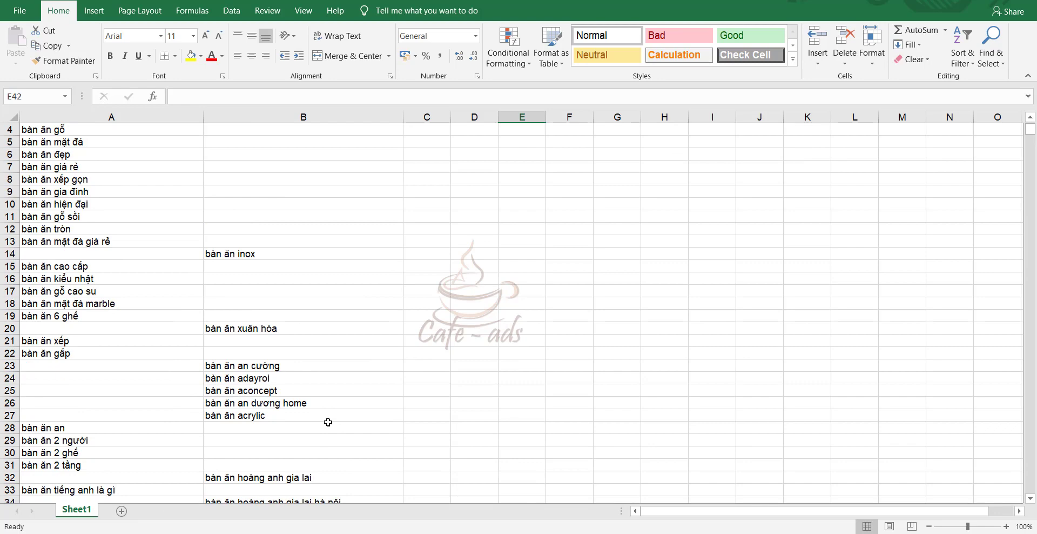
scroll(328, 422, up, 1)
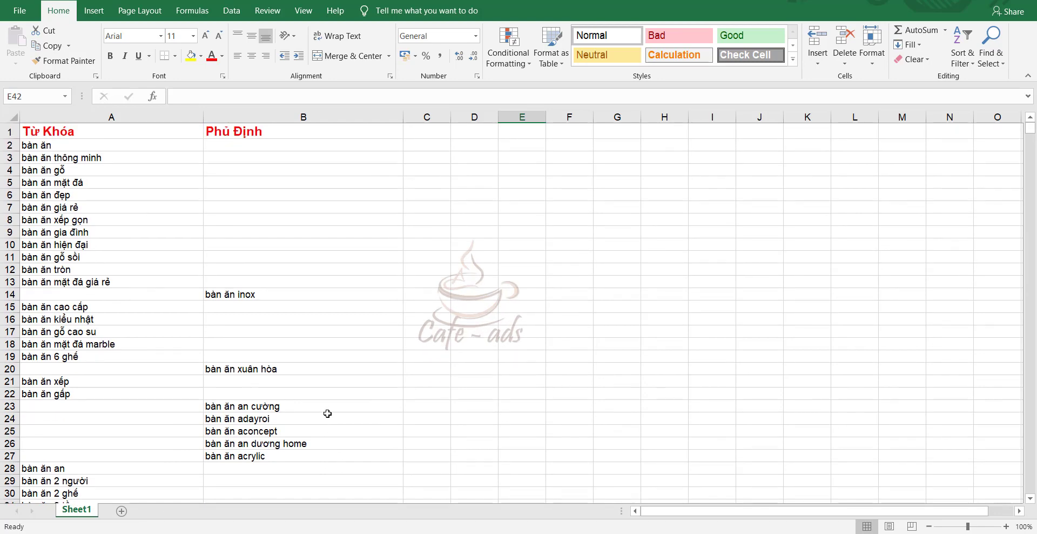
scroll(328, 413, down, 9)
scroll(322, 403, up, 4)
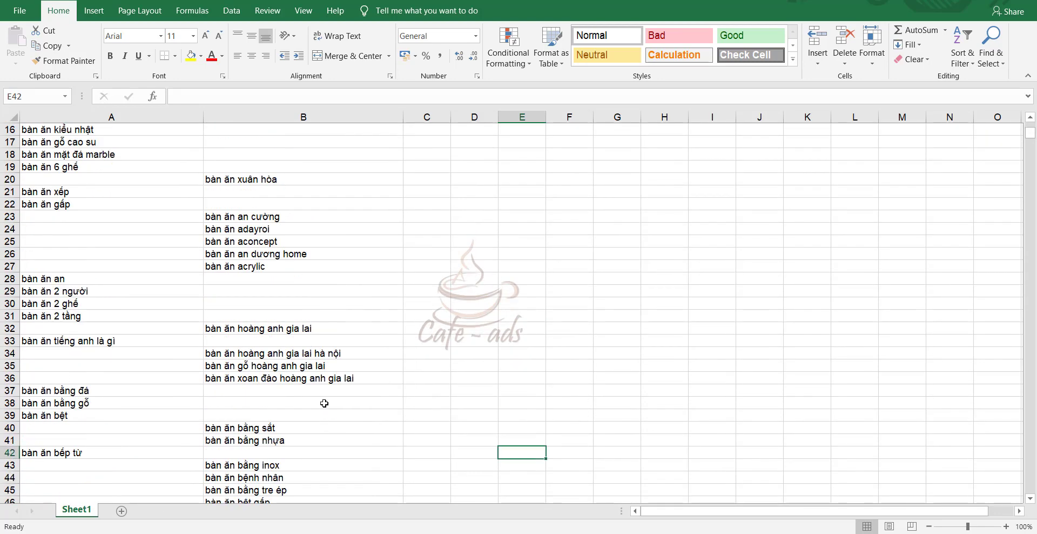
scroll(324, 404, up, 1)
scroll(340, 403, down, 5)
scroll(341, 404, up, 2)
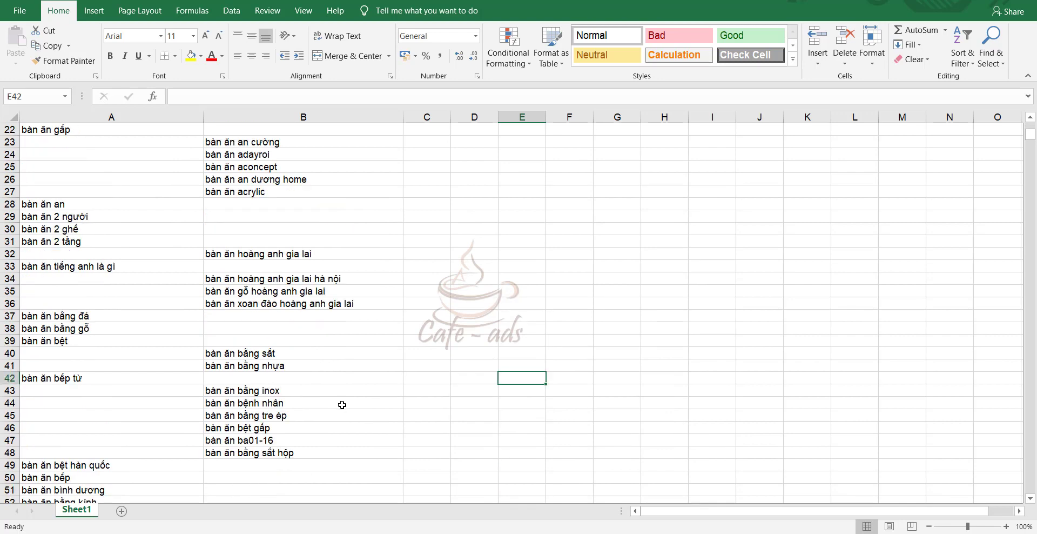
scroll(342, 405, up, 1)
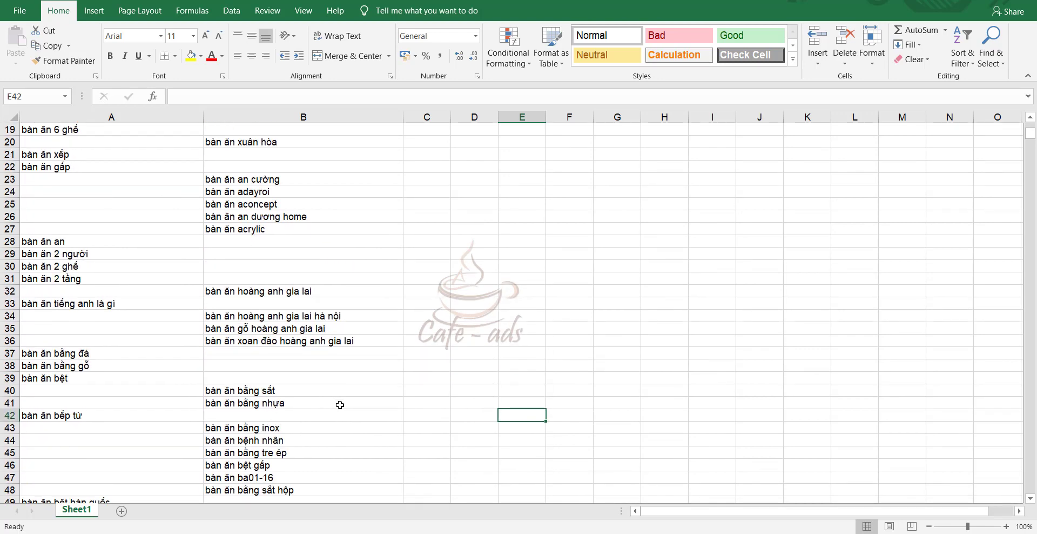
scroll(340, 405, down, 3)
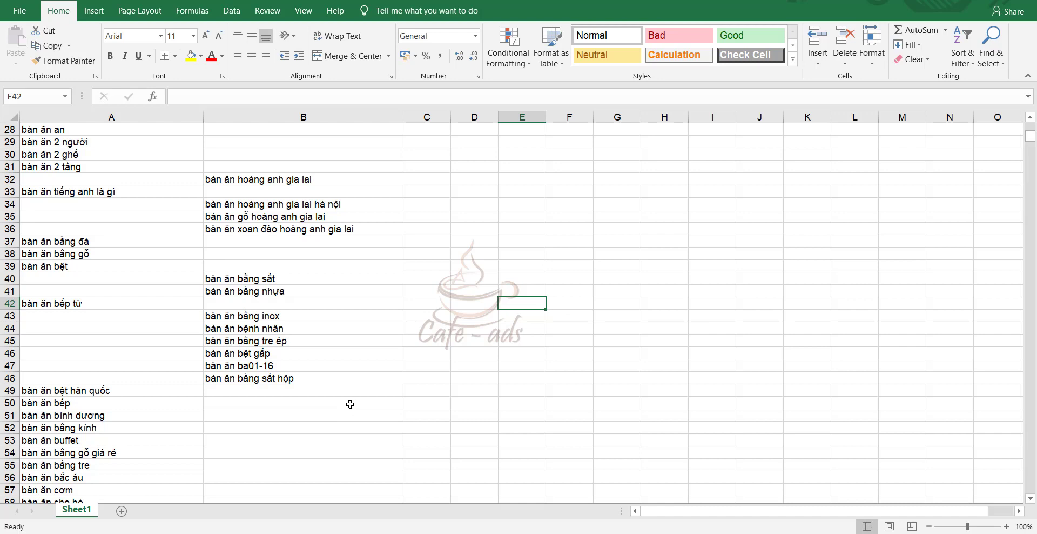
Examine the unsorted keywords in A50:A61, from "bàn ăn bếp" to "bàn ăn cũ", for unsuitable ones
click(85, 414)
click(81, 428)
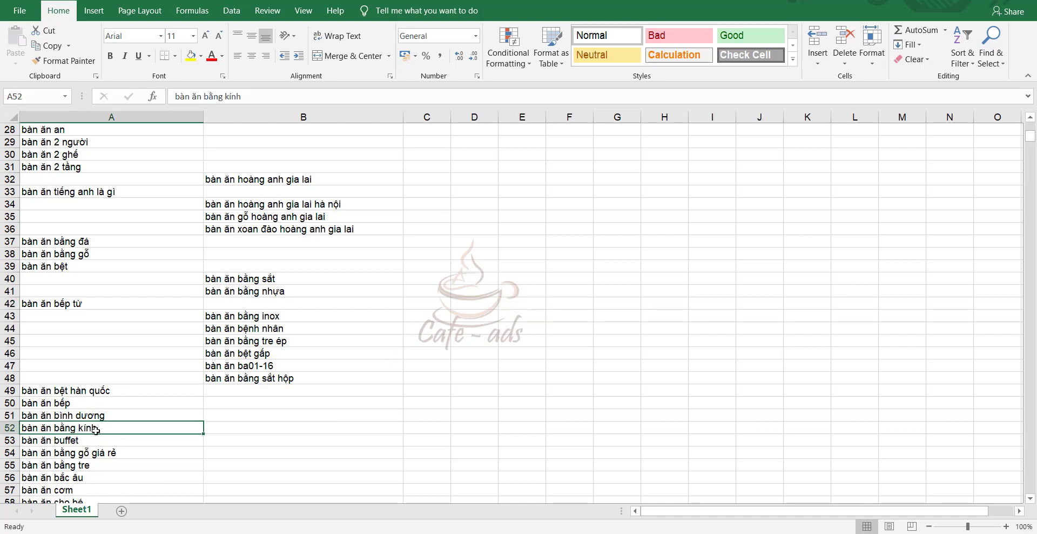
click(99, 407)
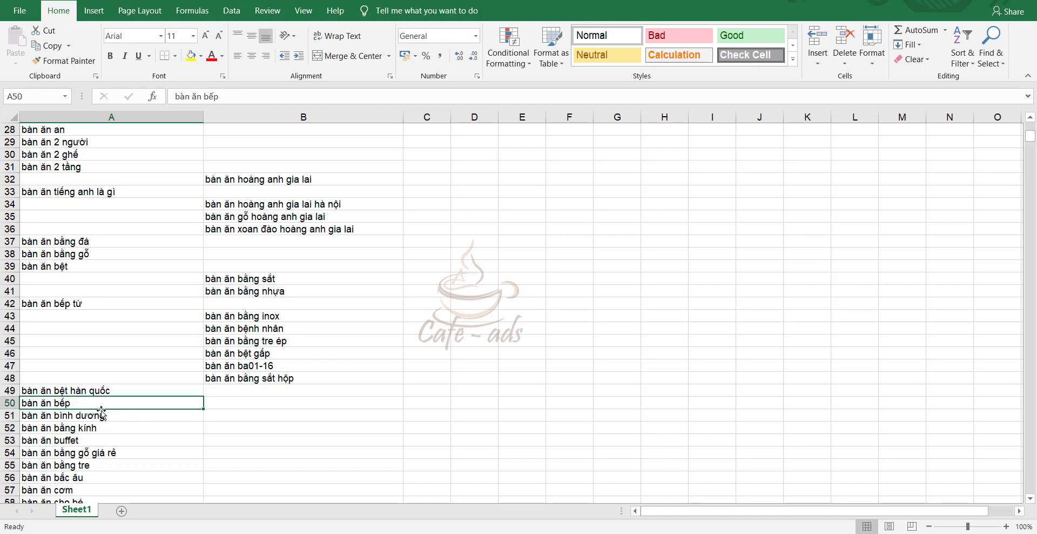
click(94, 426)
click(101, 416)
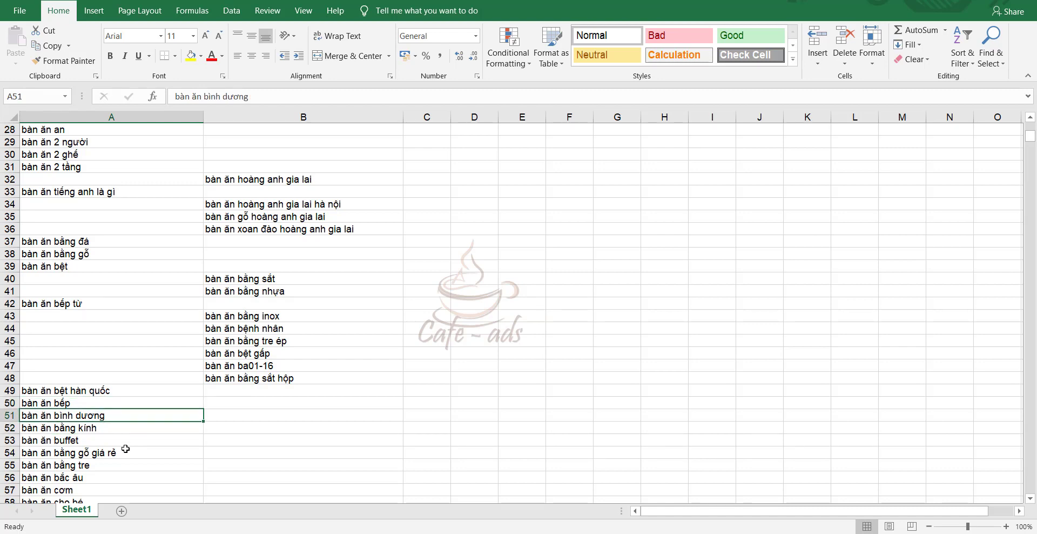
click(105, 438)
click(92, 464)
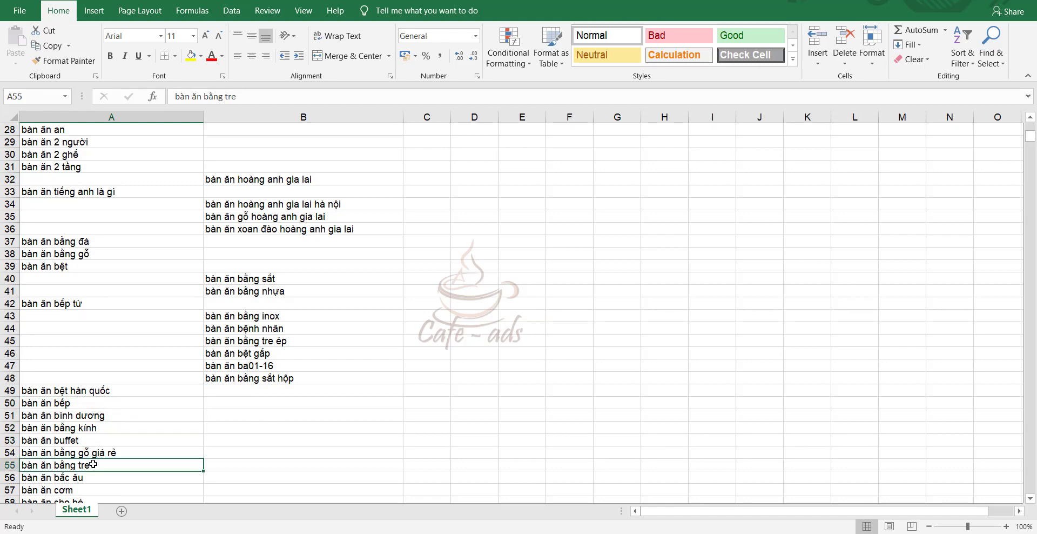
click(78, 478)
click(77, 491)
scroll(78, 489, down, 1)
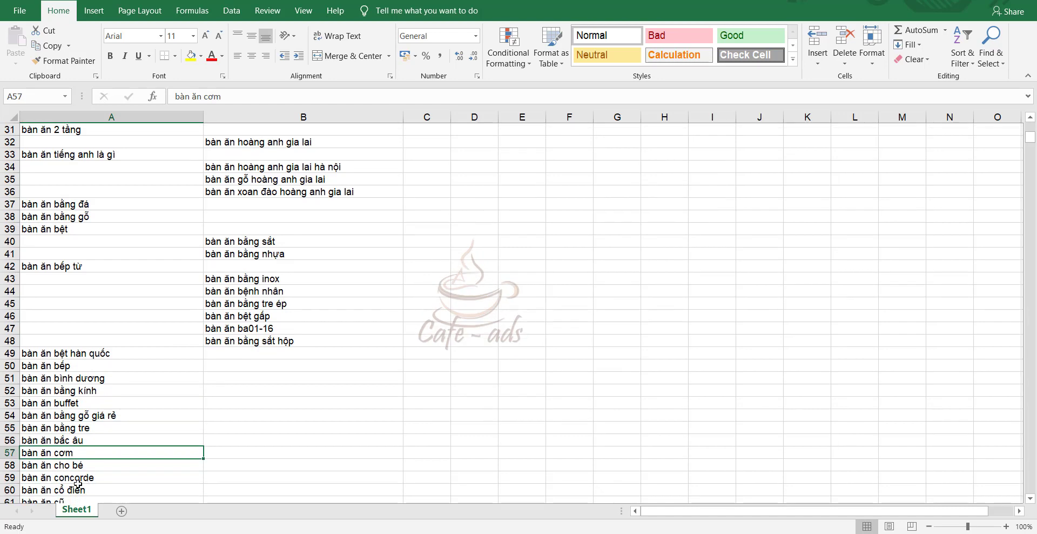
click(79, 488)
click(81, 469)
click(72, 493)
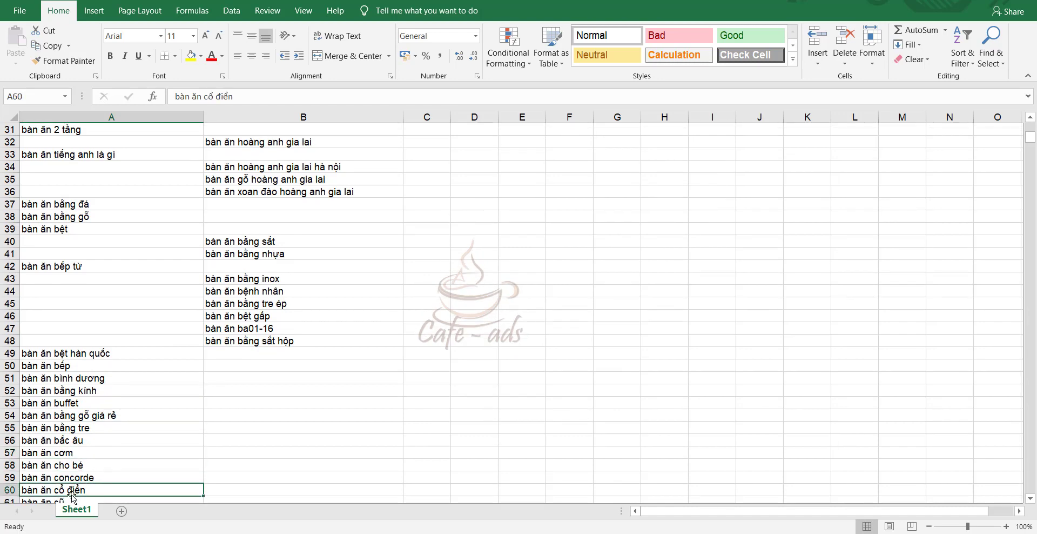
click(67, 501)
Delete all remaining unsorted keywords in A49:A1193, from "bàn ăn bệt hàn quốc" to "bàn ăn giá rẻ quận 12", and return to the header row
scroll(119, 468, up, 10)
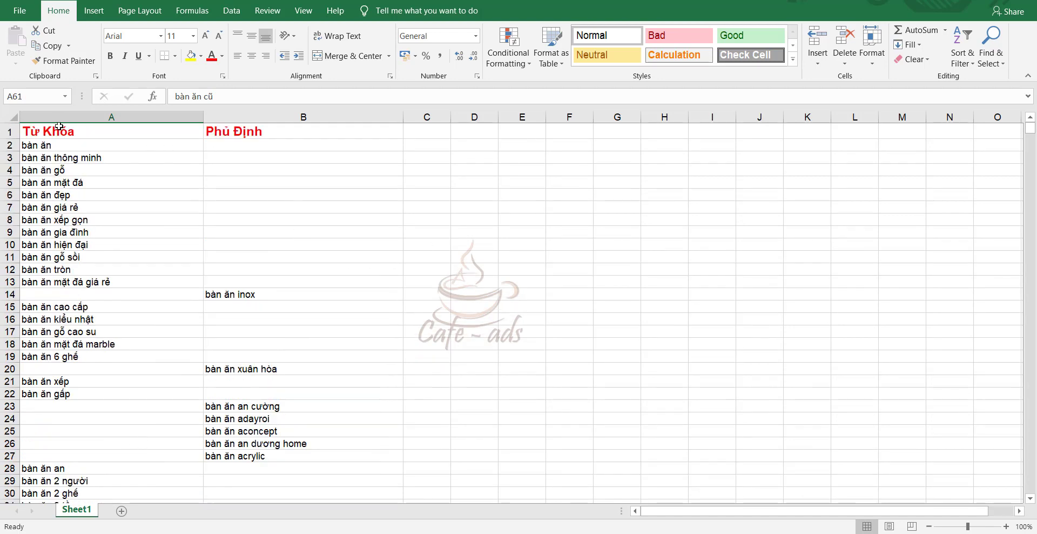
scroll(130, 260, down, 9)
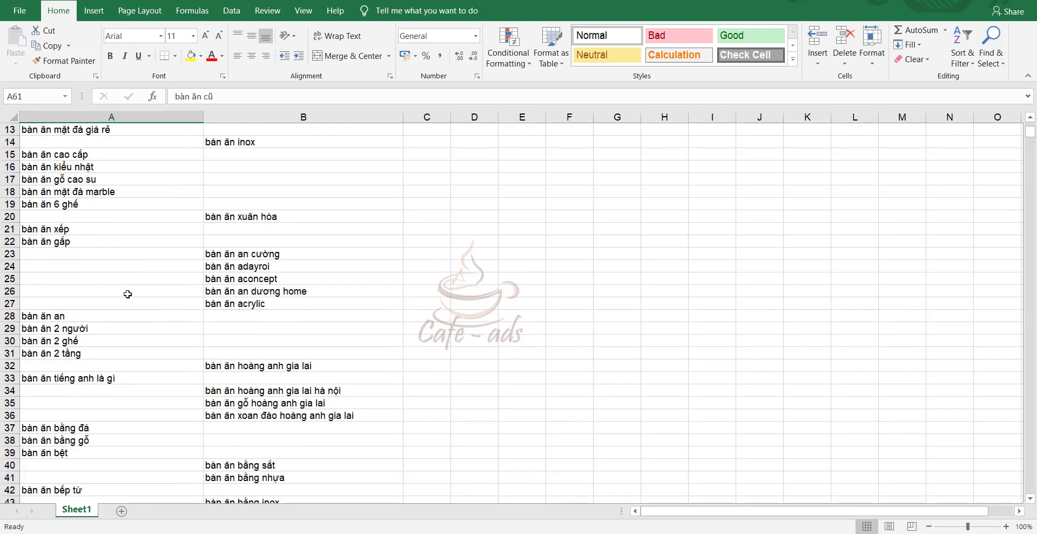
scroll(110, 311, down, 2)
drag(80, 315, 139, 382)
scroll(151, 459, down, 3)
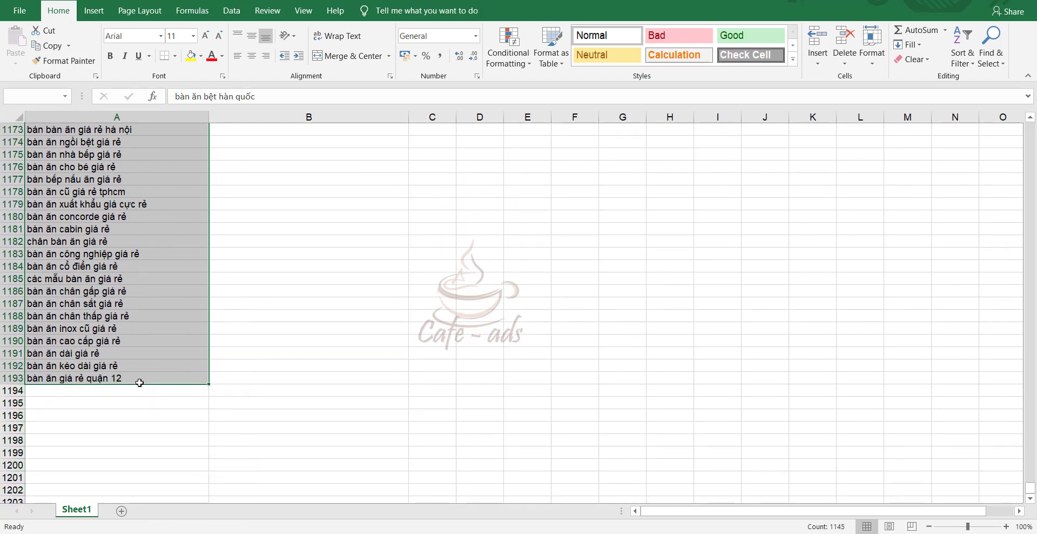
key(Delete)
click(302, 366)
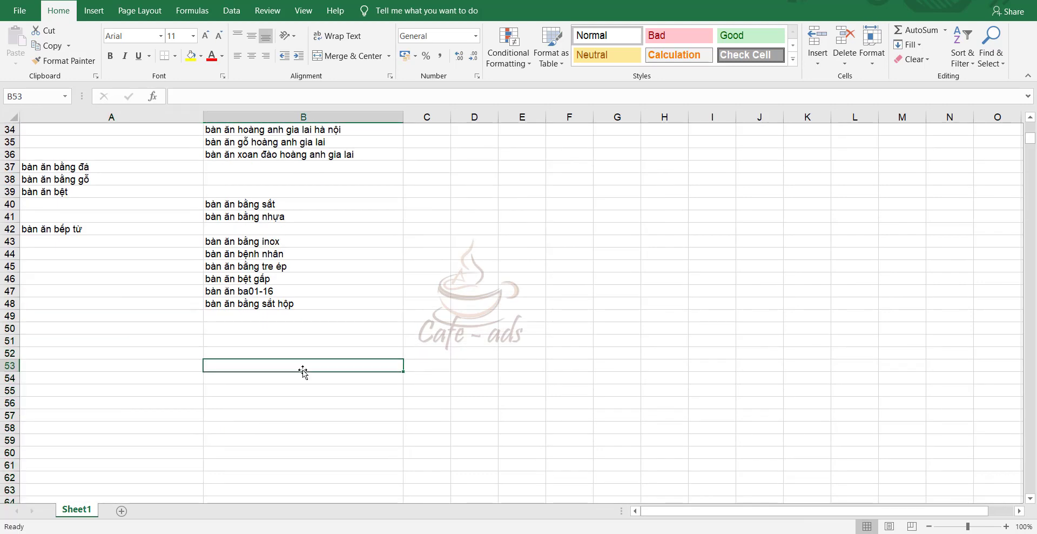
scroll(292, 373, up, 11)
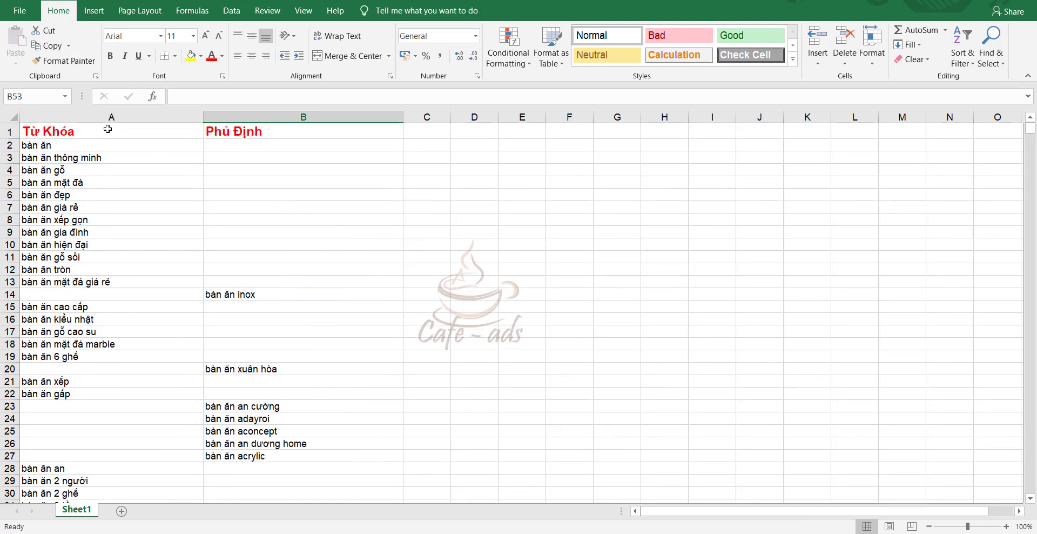
click(109, 118)
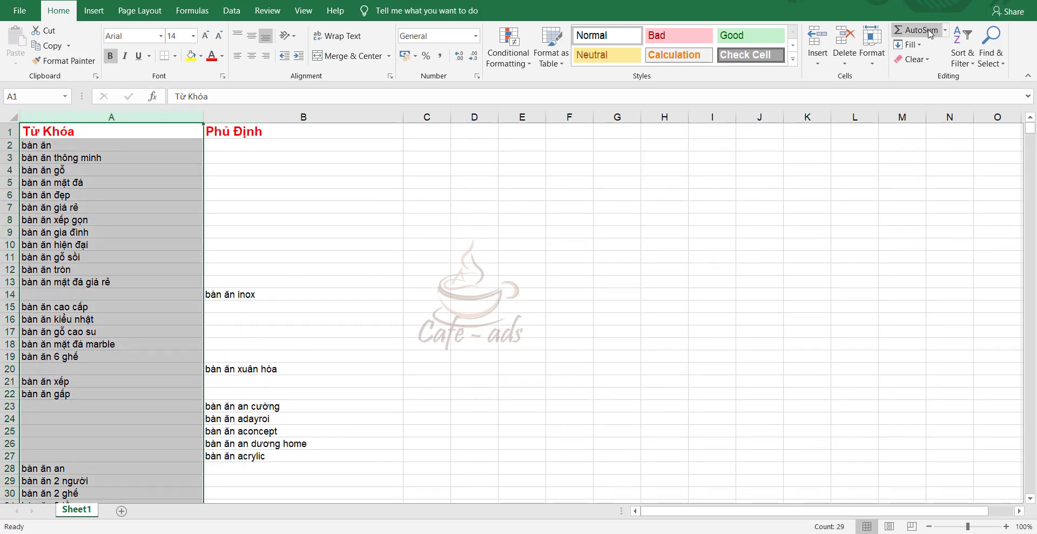
click(963, 47)
click(1003, 81)
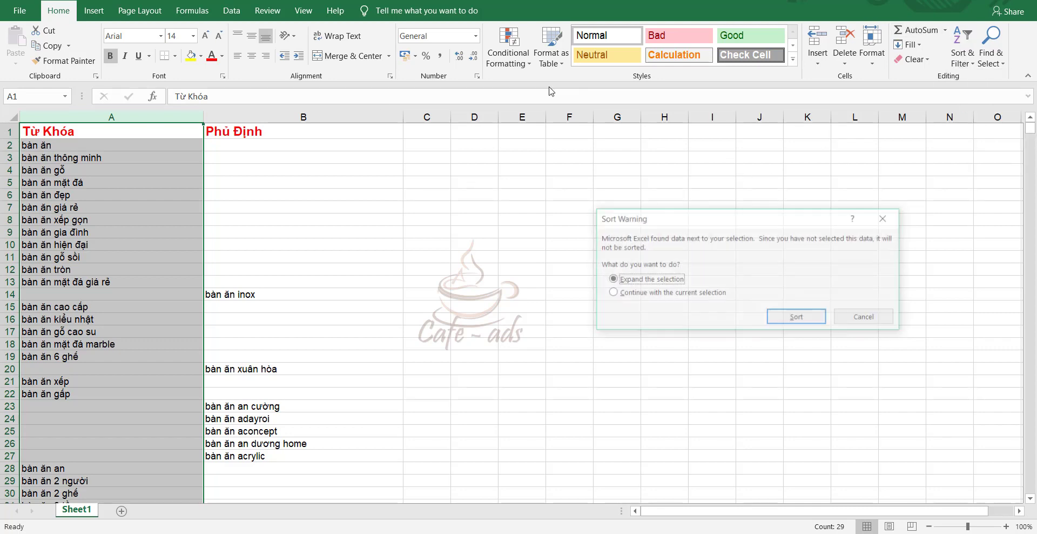
click(864, 318)
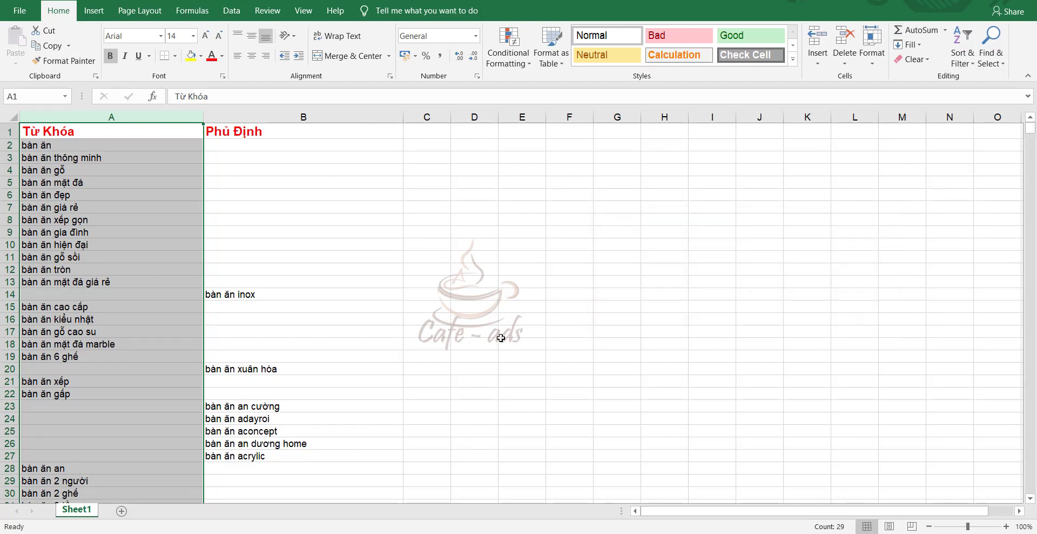
click(427, 343)
Add a filter to A2:A48 and sort the keywords from A to Z, expanding the selection to the neighbouring column
drag(72, 148, 121, 478)
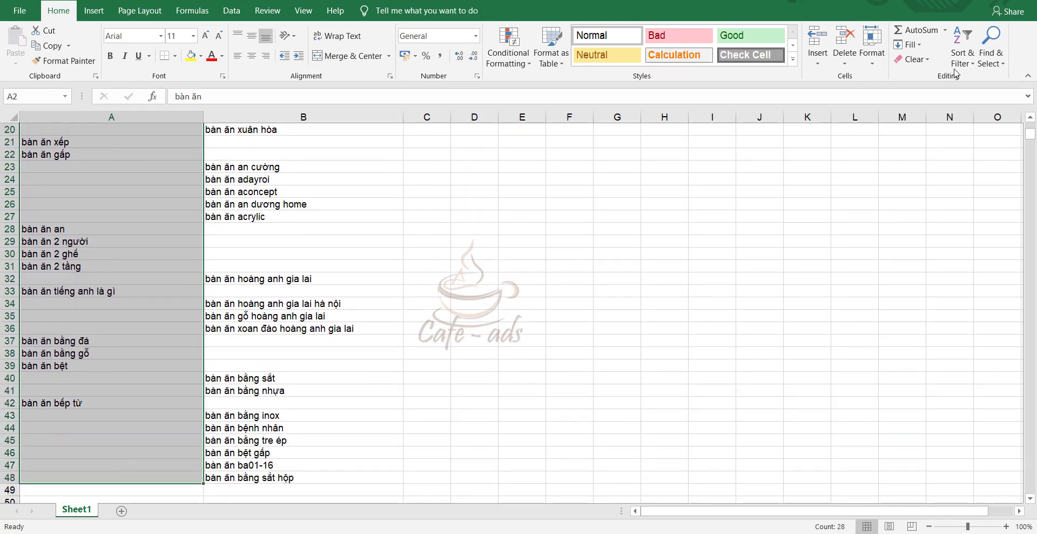
click(963, 53)
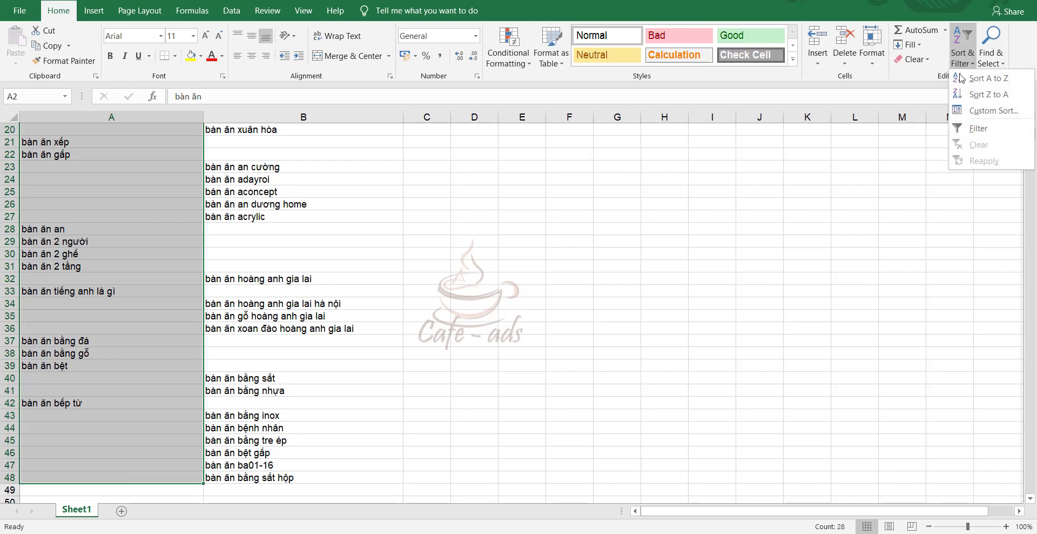
click(977, 129)
click(197, 129)
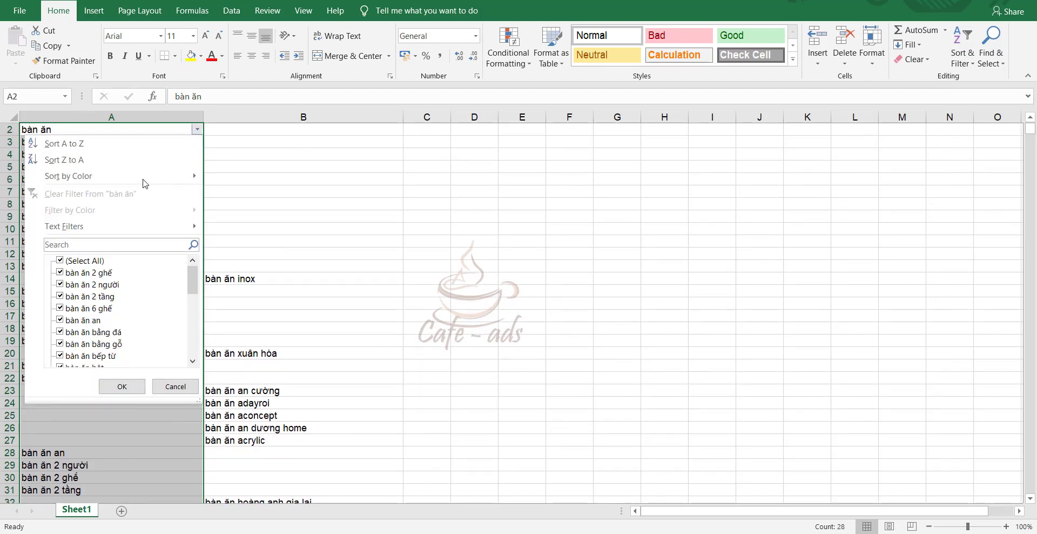
click(108, 143)
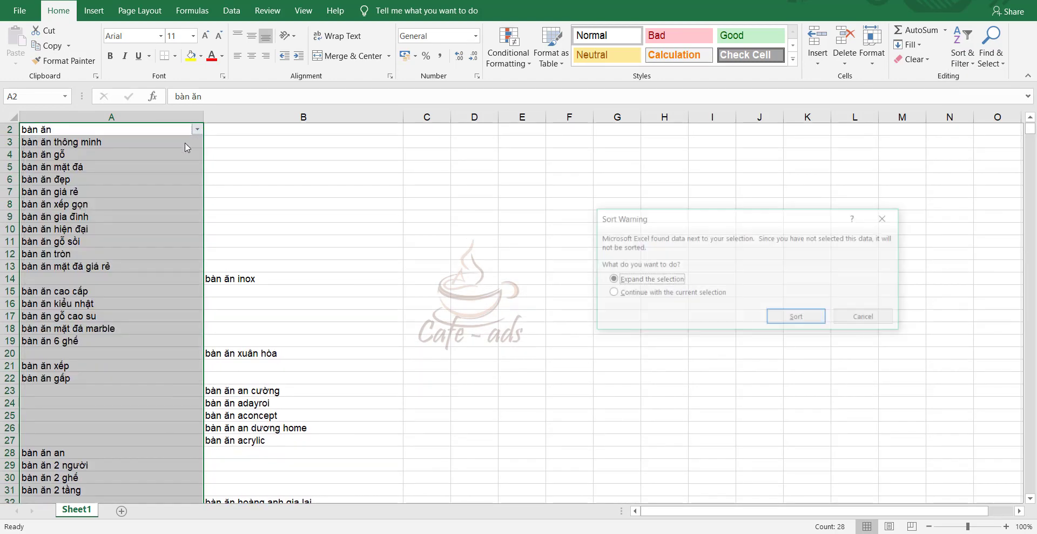
click(798, 318)
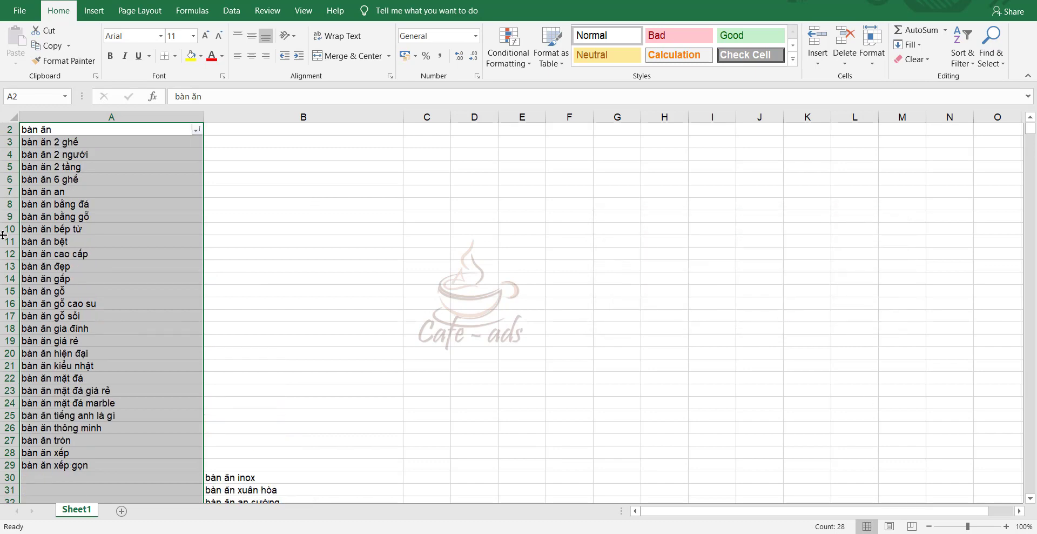
scroll(165, 223, up, 1)
click(430, 220)
Move the negative keywords in B30:B48, from "bàn ăn inox" to "bàn ăn bằng sắt hộp", up to B2 directly beneath the Phủ Định header
scroll(335, 299, down, 4)
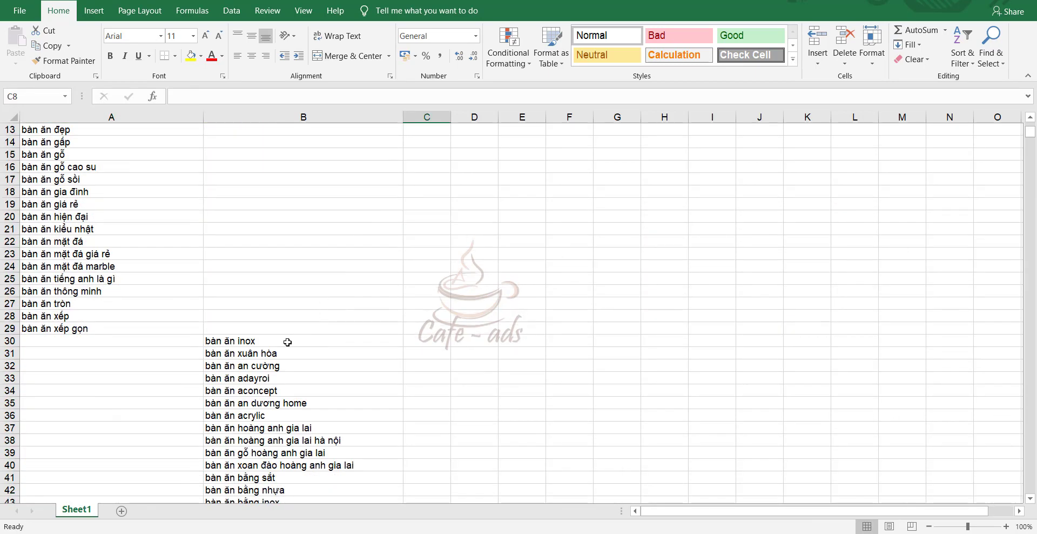
scroll(281, 334, up, 4)
scroll(281, 334, down, 8)
scroll(290, 234, up, 4)
scroll(288, 244, down, 2)
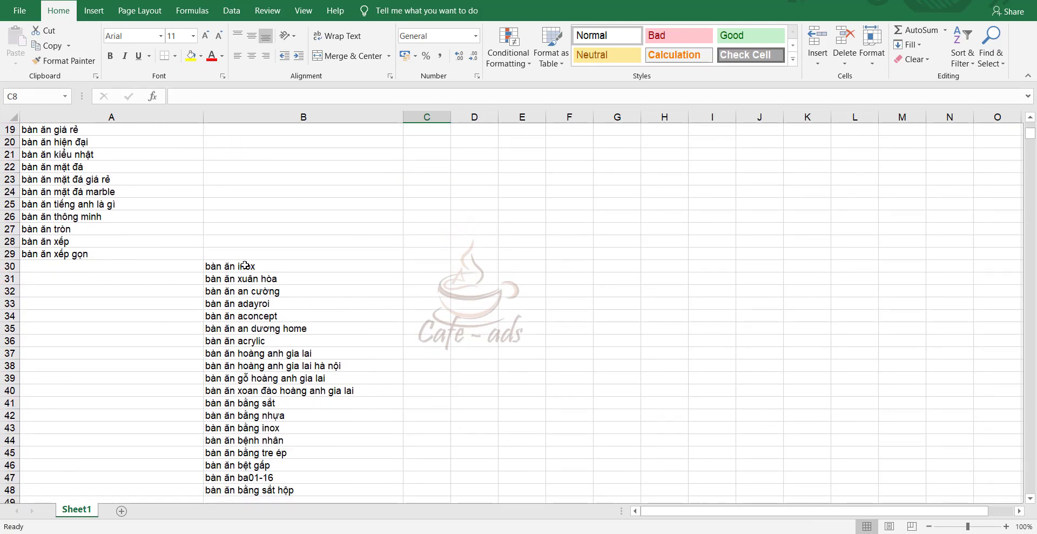
drag(249, 266, 260, 496)
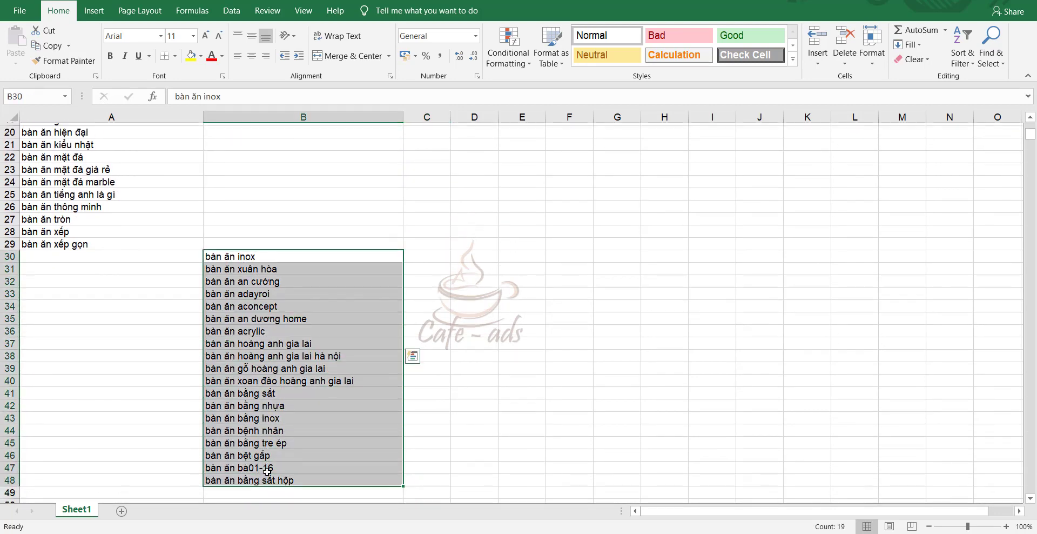
scroll(309, 217, down, 4)
right_click(310, 217)
click(345, 240)
scroll(345, 225, up, 10)
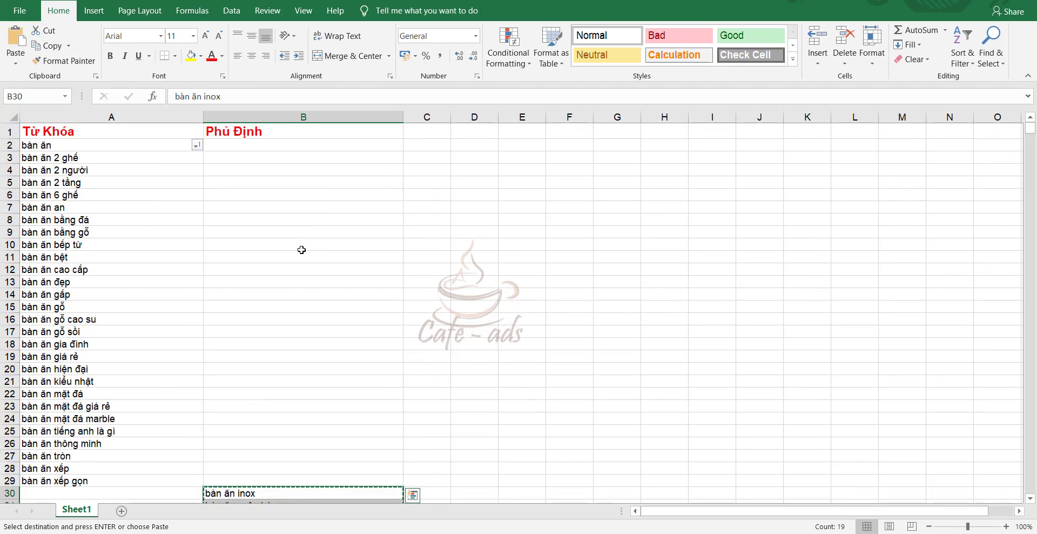
click(239, 146)
right_click(238, 143)
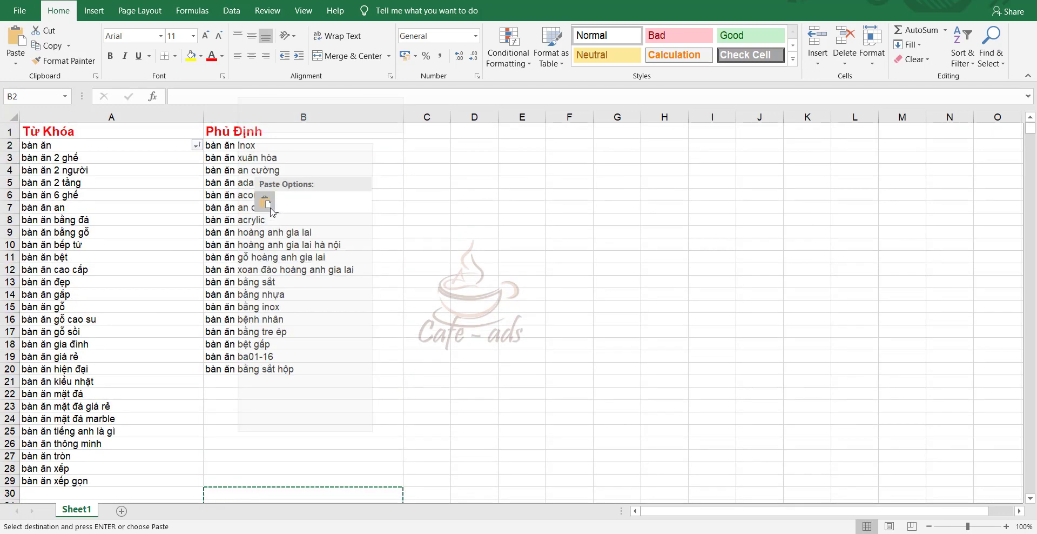
click(266, 205)
click(617, 269)
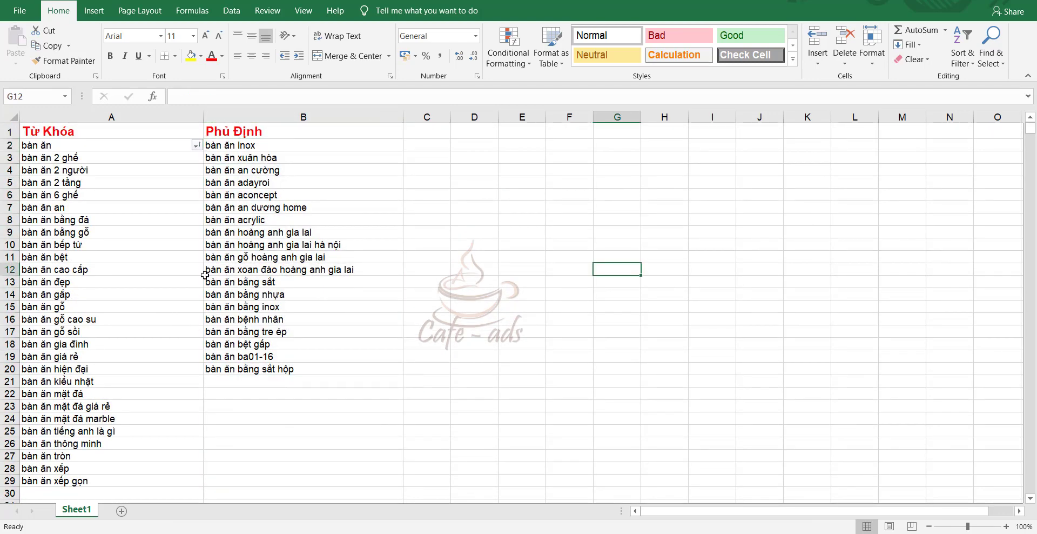
Cut the entire Phủ Định column, header included
click(250, 113)
right_click(250, 114)
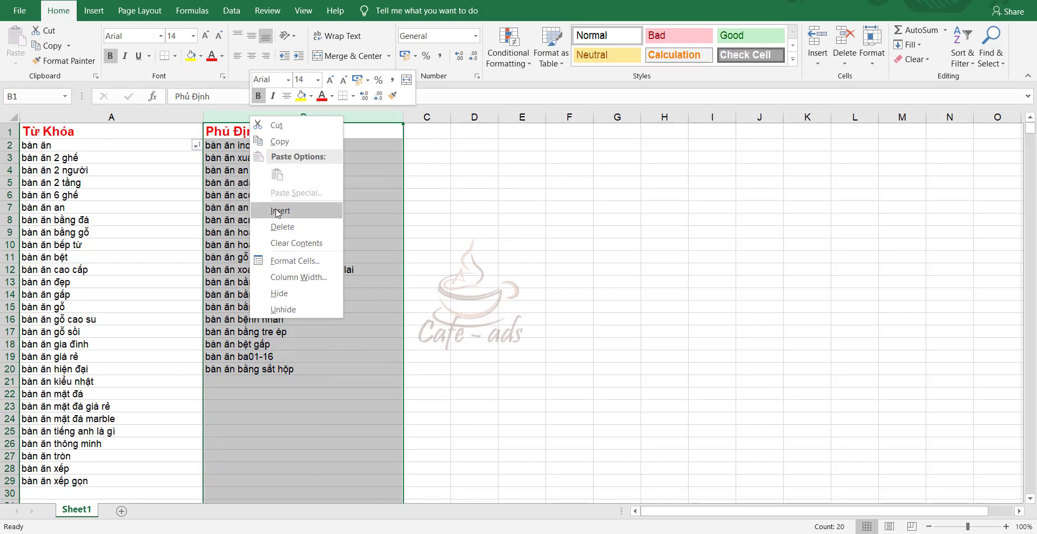
click(280, 141)
click(474, 332)
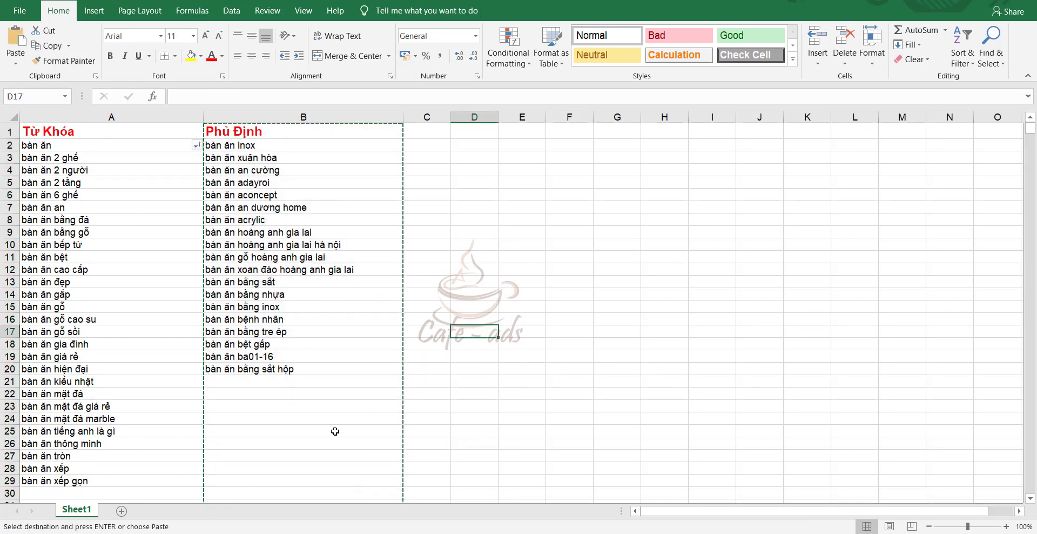
Rename the worksheet Sheet1 as "từ khóa"
right_click(82, 514)
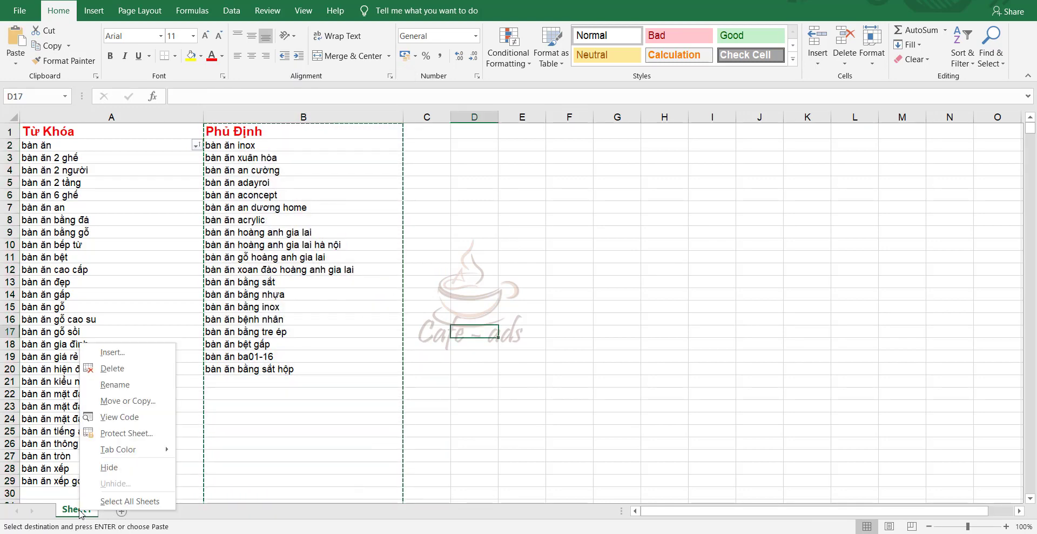
click(116, 385)
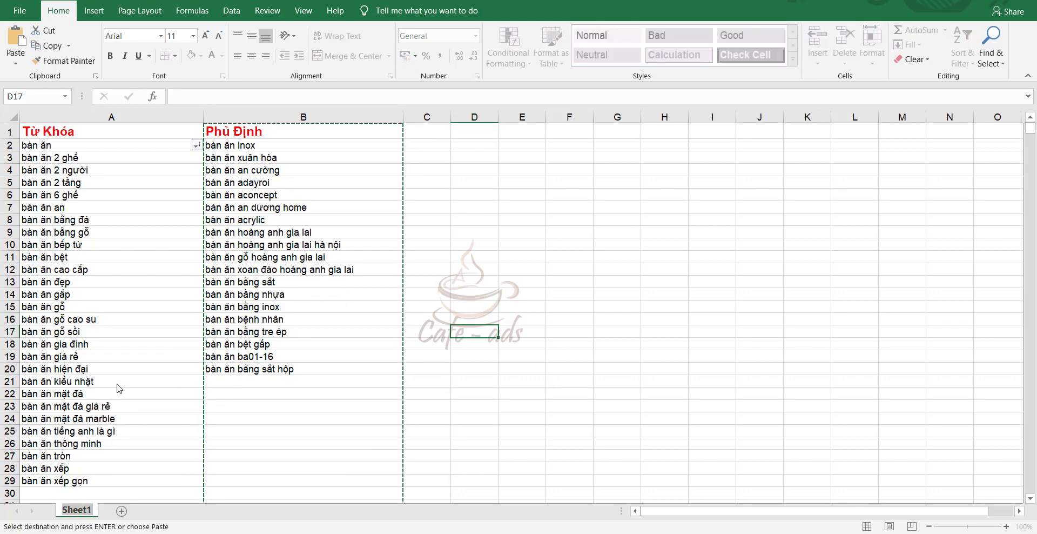
text(t)
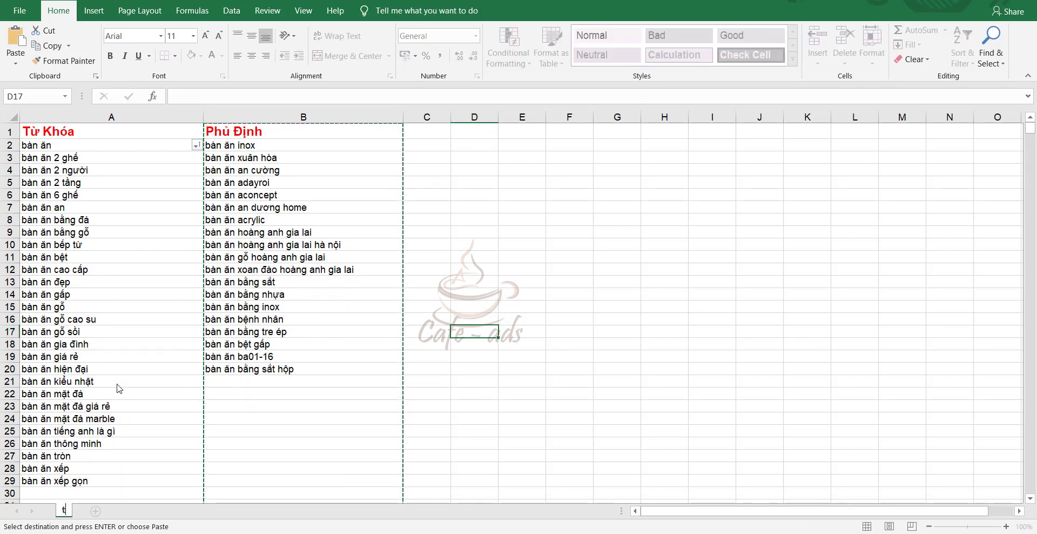
text(ừ khóa)
key(Return)
Add a new worksheet and name it "phủ định"
click(125, 511)
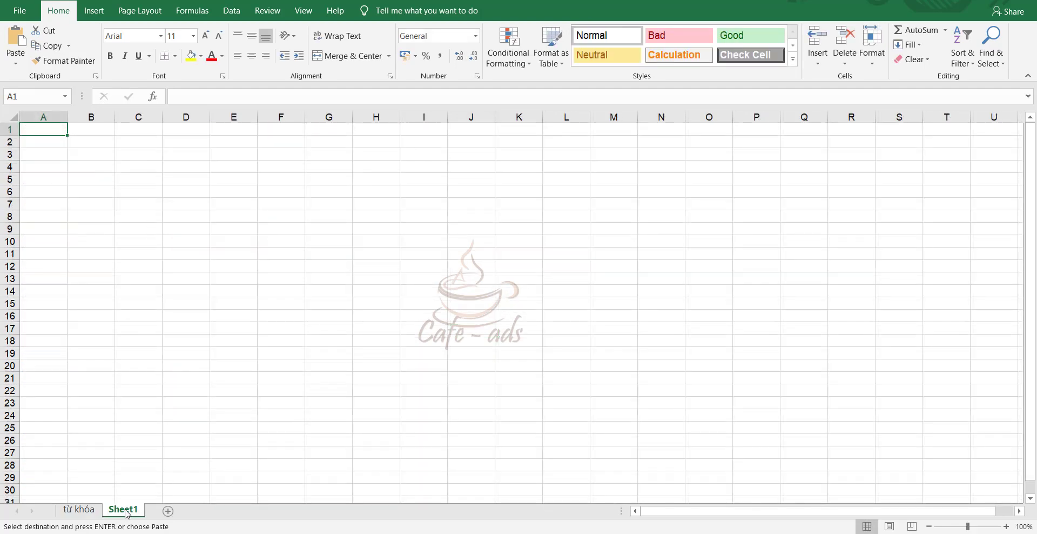
right_click(125, 511)
click(167, 384)
text(p)
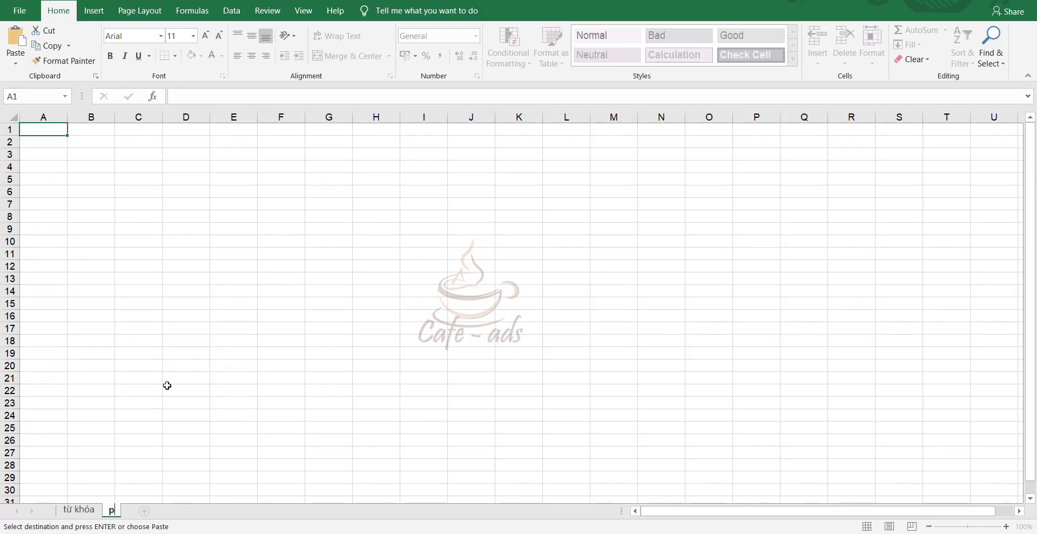
text(hủ định)
key(Return)
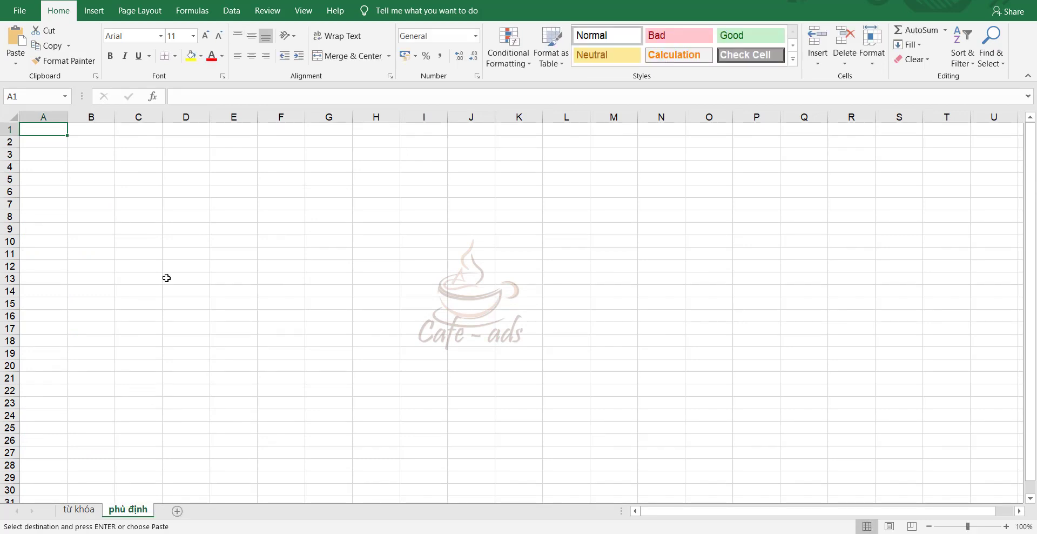
Paste the cut Phủ Định column into the "phủ định" sheet starting at A1
right_click(62, 131)
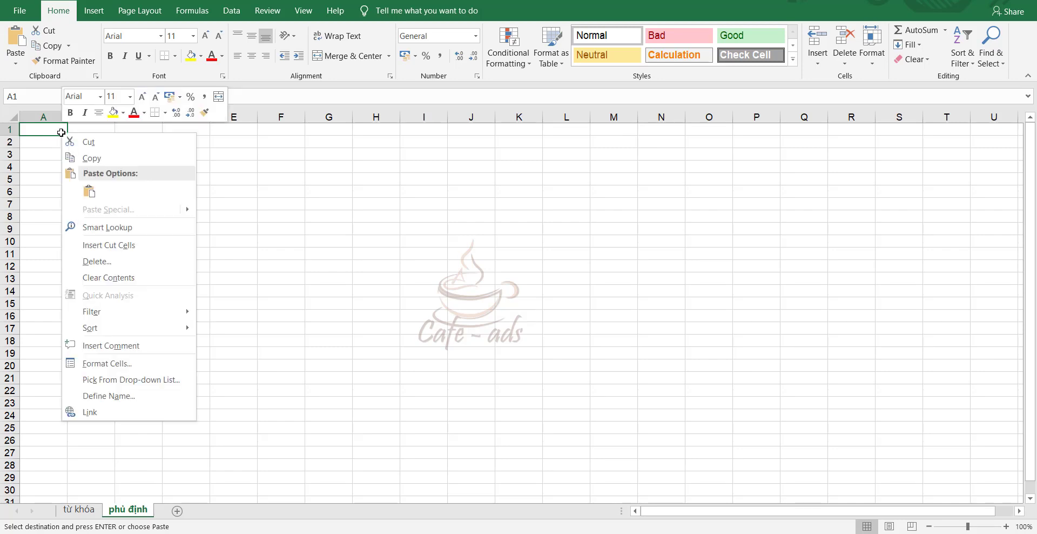
click(88, 187)
click(334, 265)
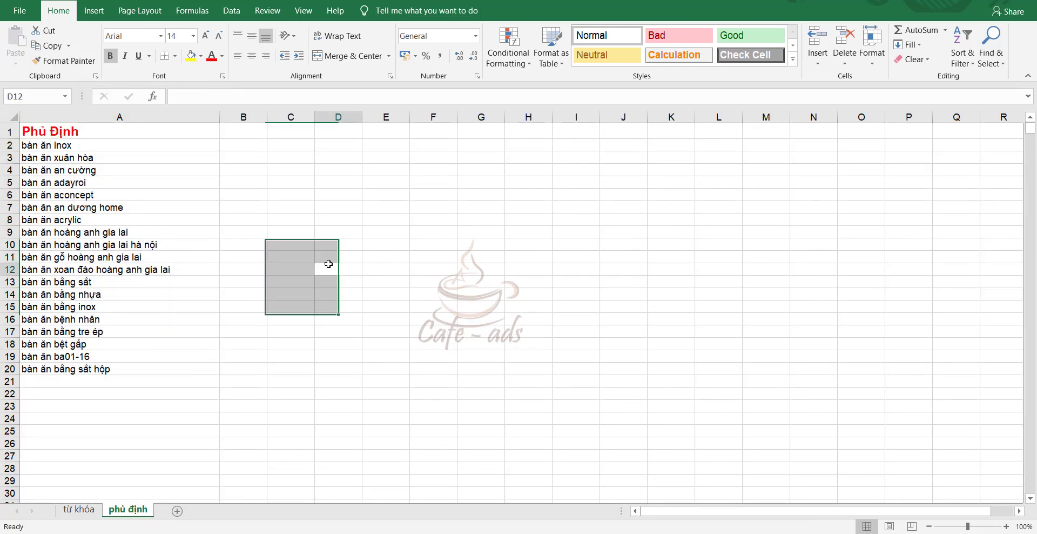
Insert an empty column before the Từ Khóa column on the "từ khóa" sheet
click(79, 508)
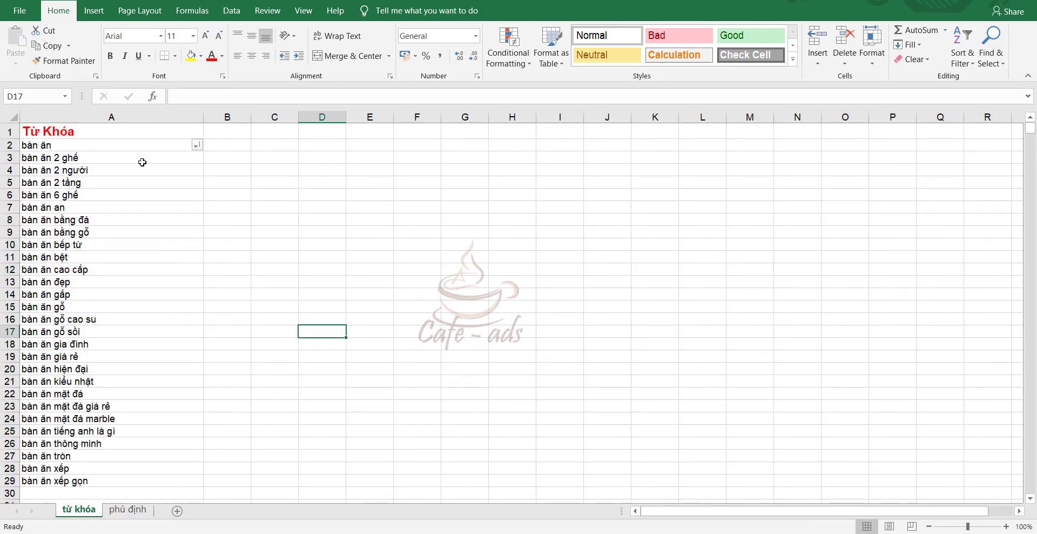
key(Up)
key(Up)
key(Up)
key(Up)
key(Up)
key(Up)
click(112, 117)
right_click(112, 117)
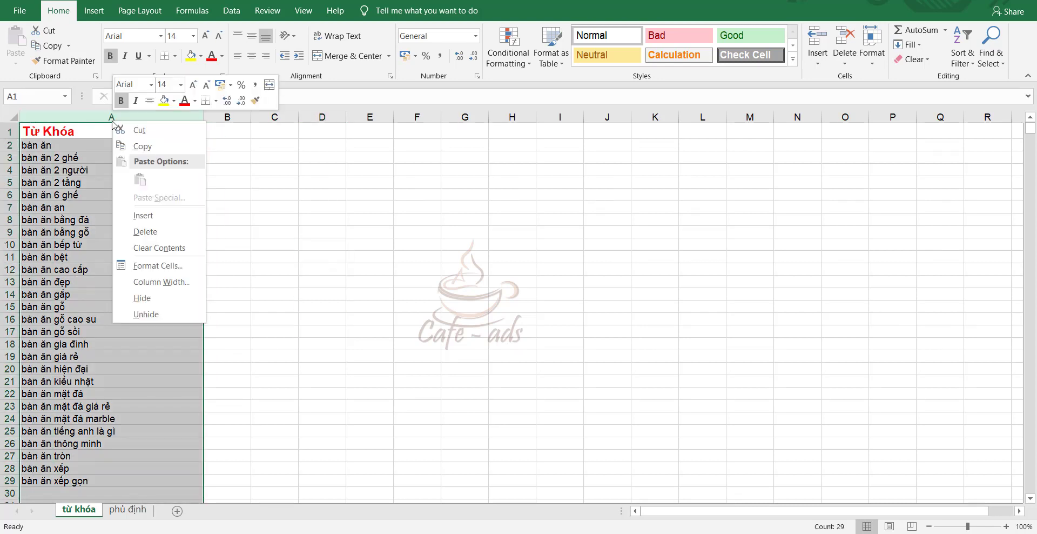
click(143, 215)
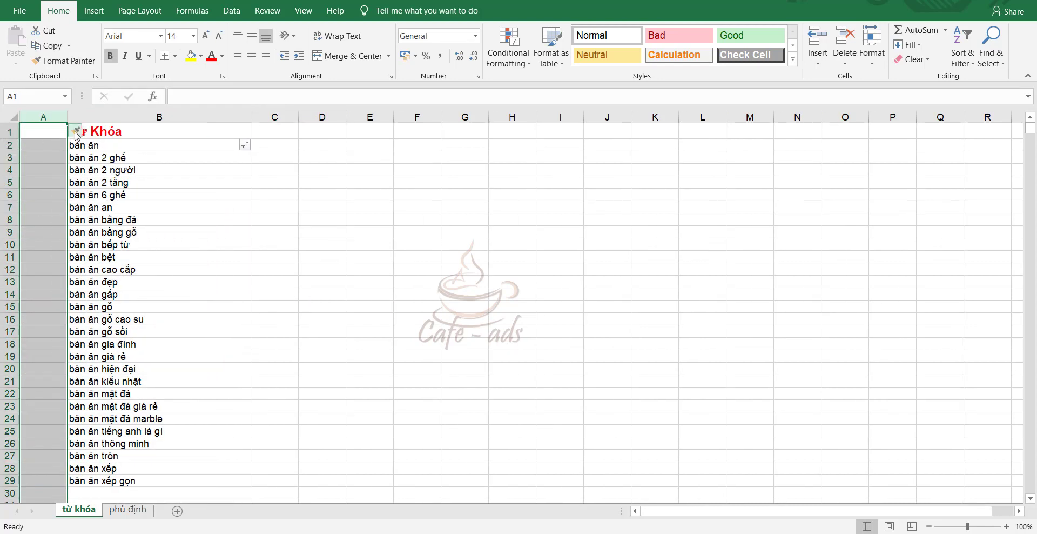
Widen the empty column A to nearly the width of the Từ Khóa column and enter the header "Nhóm" in A1
drag(66, 118, 194, 120)
click(108, 136)
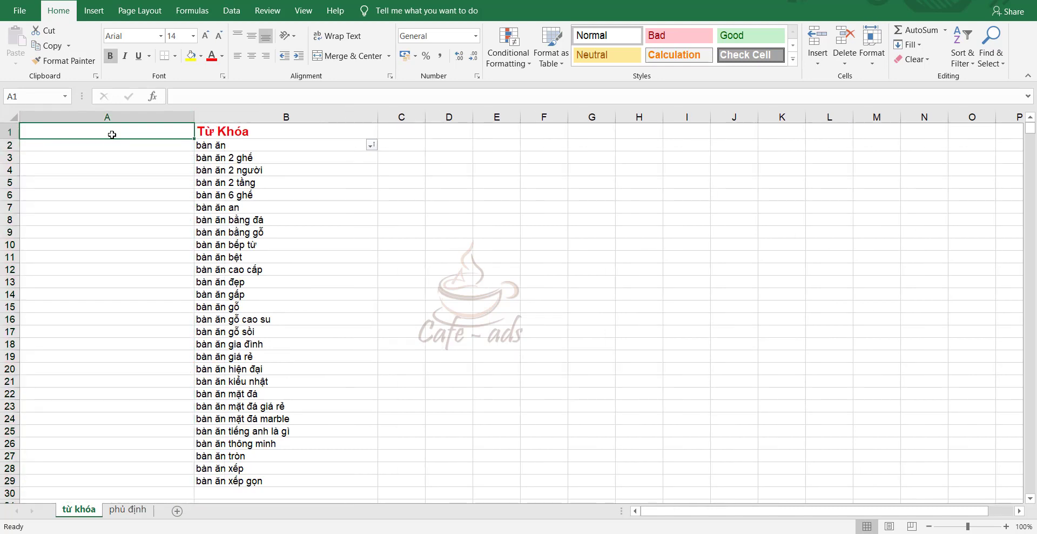
text(Nhóm)
key(Return)
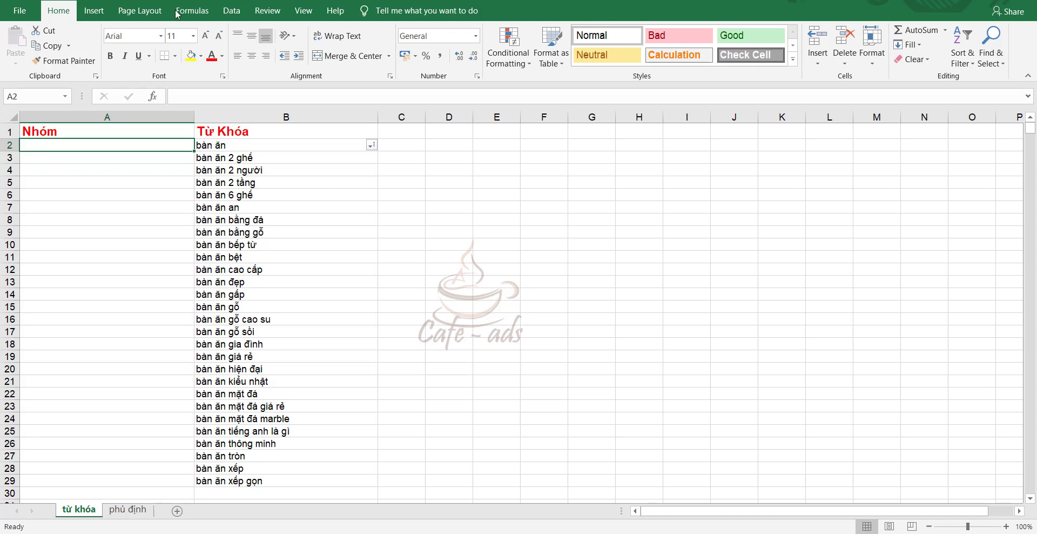
Examine the keywords listed in the filter of the Từ Khóa column, leaving the filter unchanged
click(372, 145)
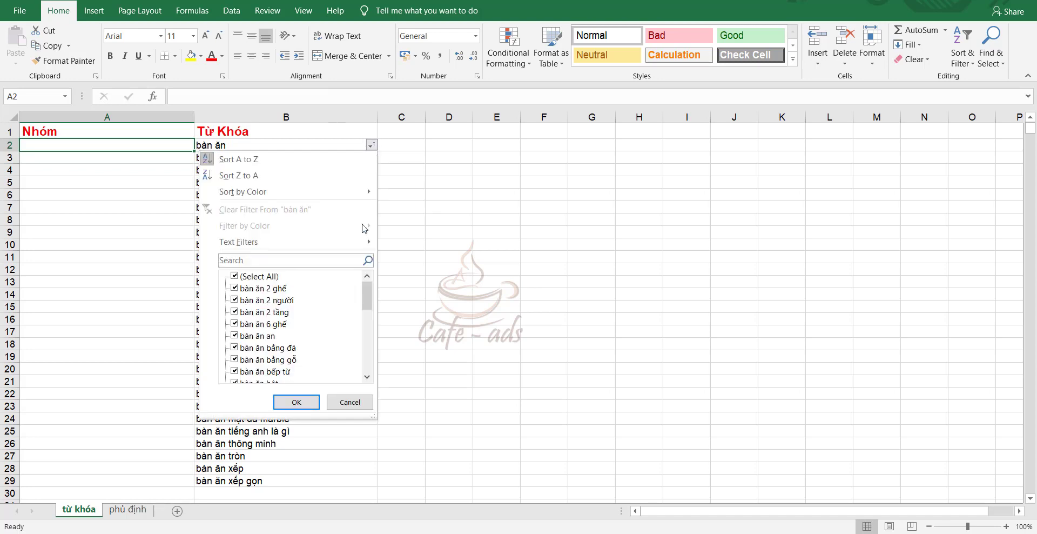
scroll(320, 325, down, 7)
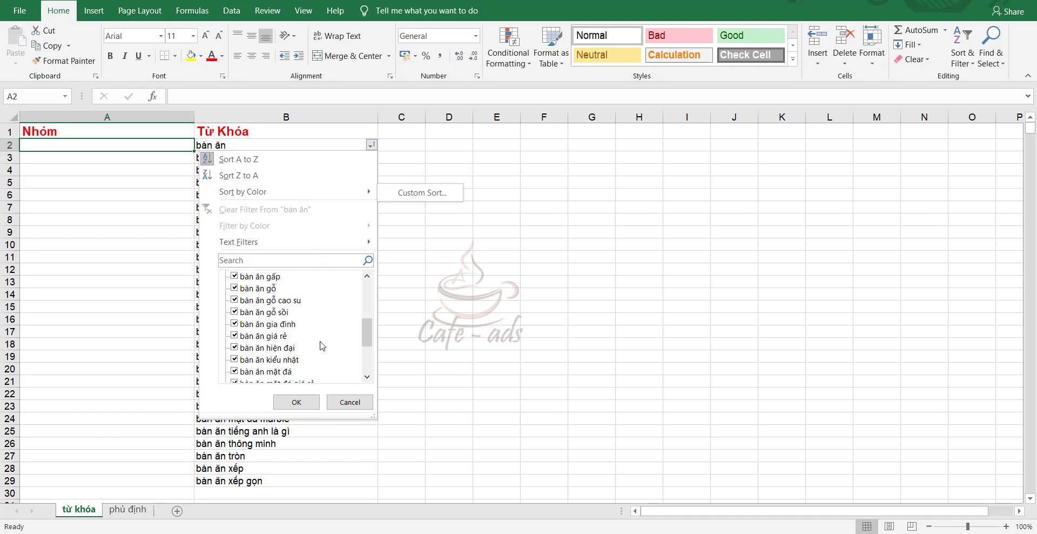
scroll(326, 354, up, 7)
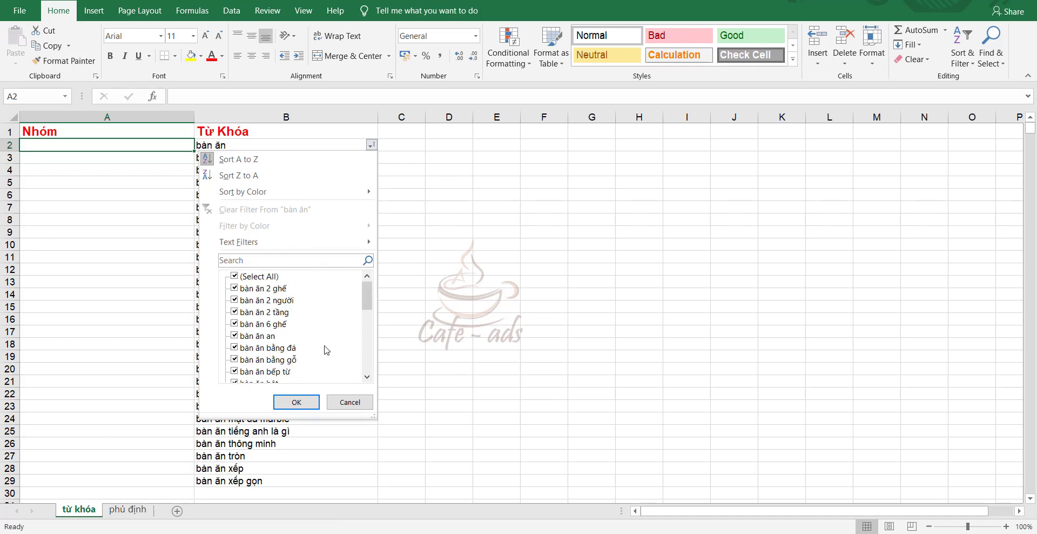
click(489, 286)
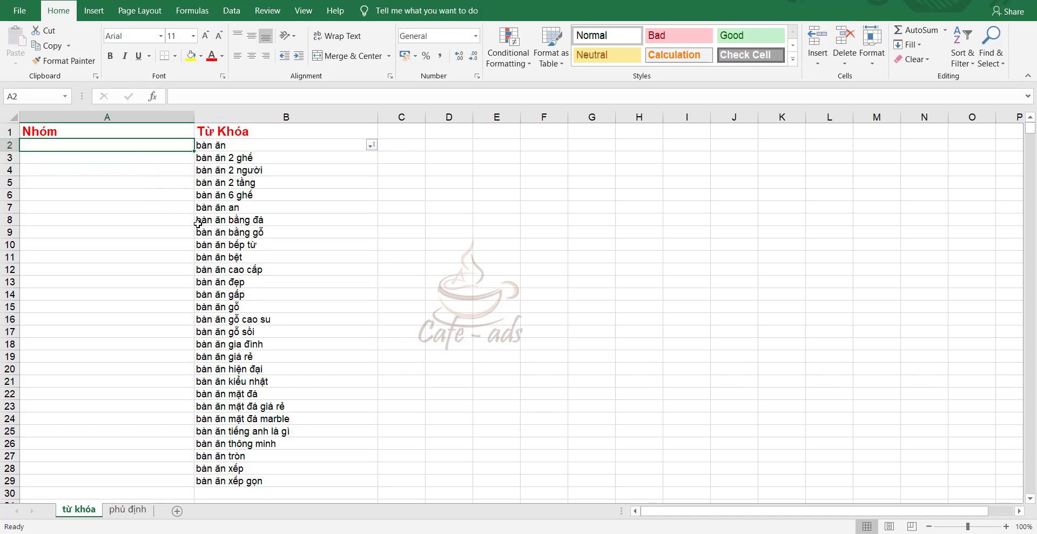
click(162, 213)
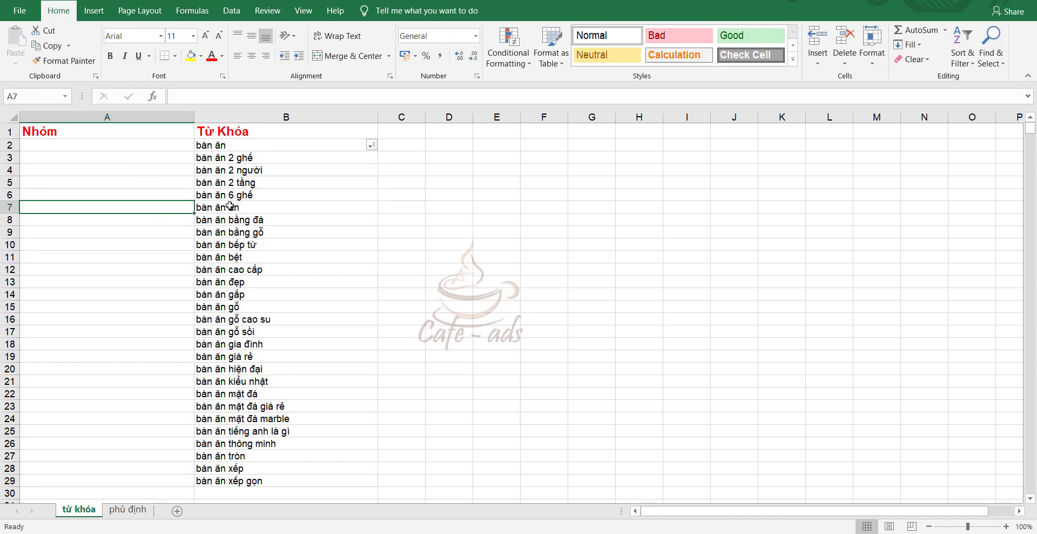
click(247, 208)
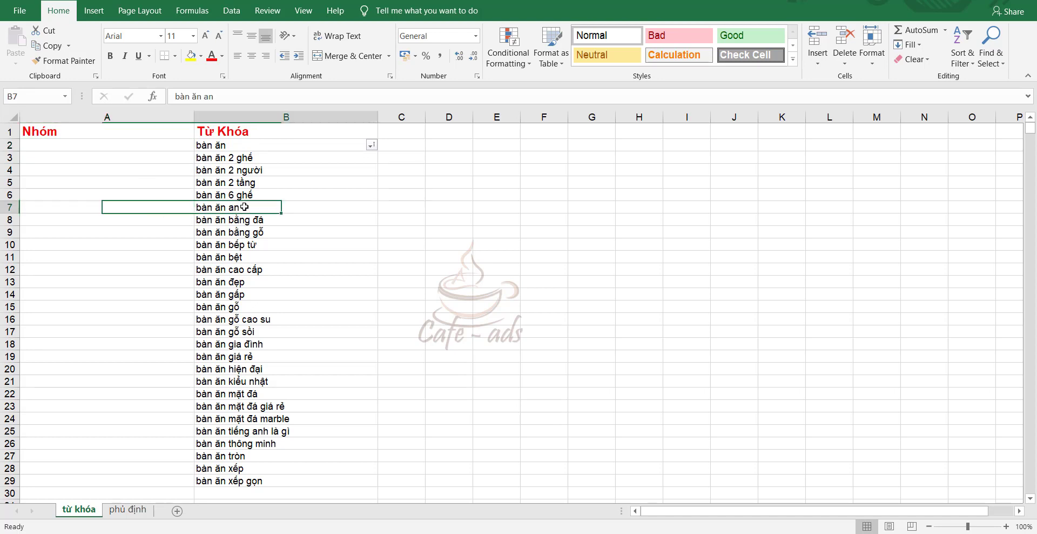
click(270, 257)
click(270, 306)
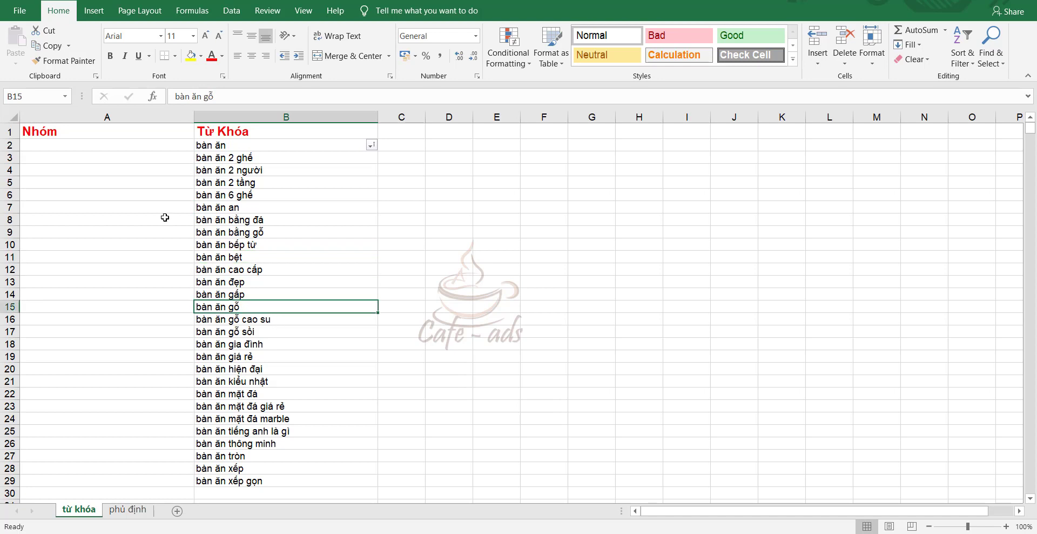
Enter "Từ khóa chính" in A2 as the group for the keyword "bàn ăn"
click(106, 153)
click(113, 137)
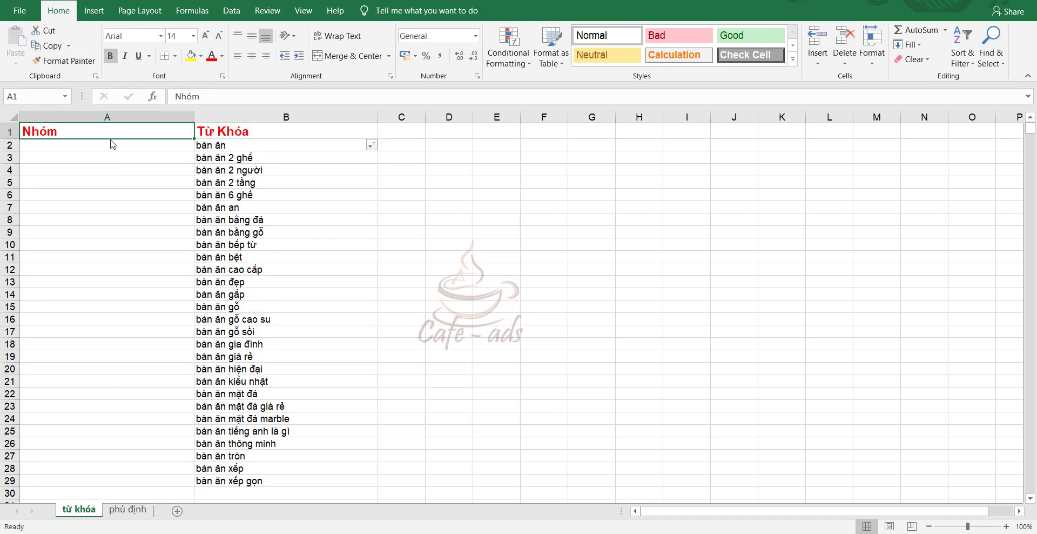
click(112, 146)
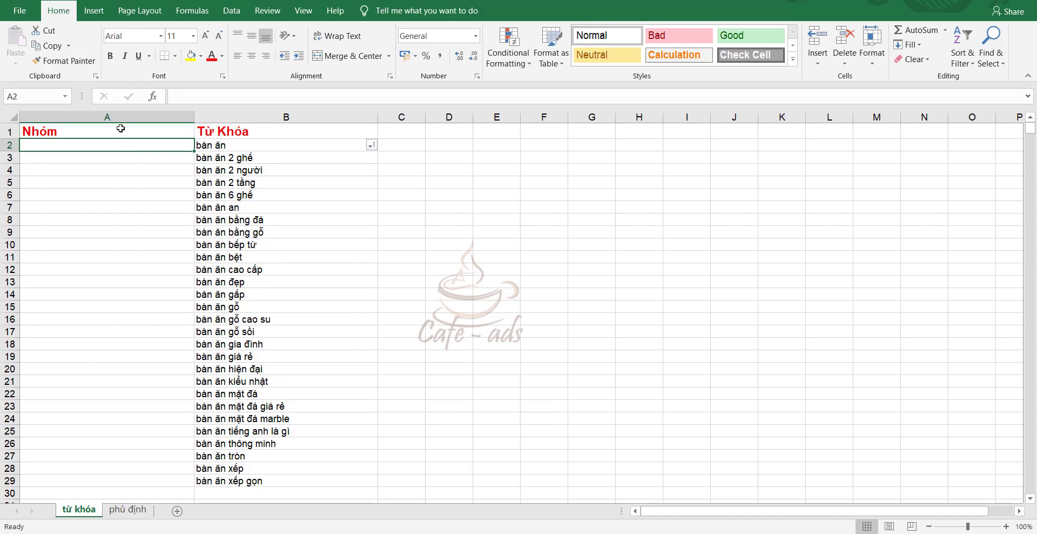
text(Từ khóa )
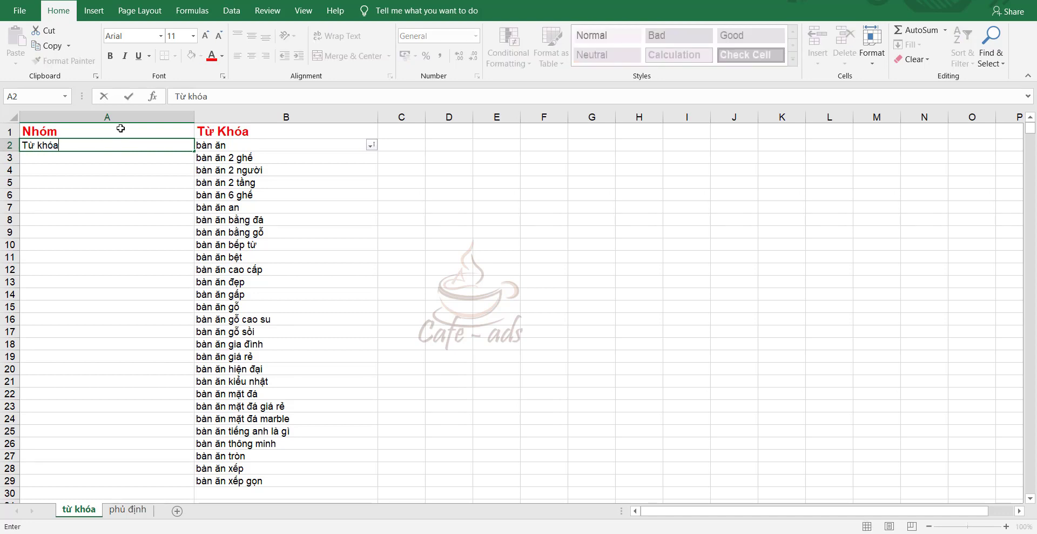
text(chính)
key(Return)
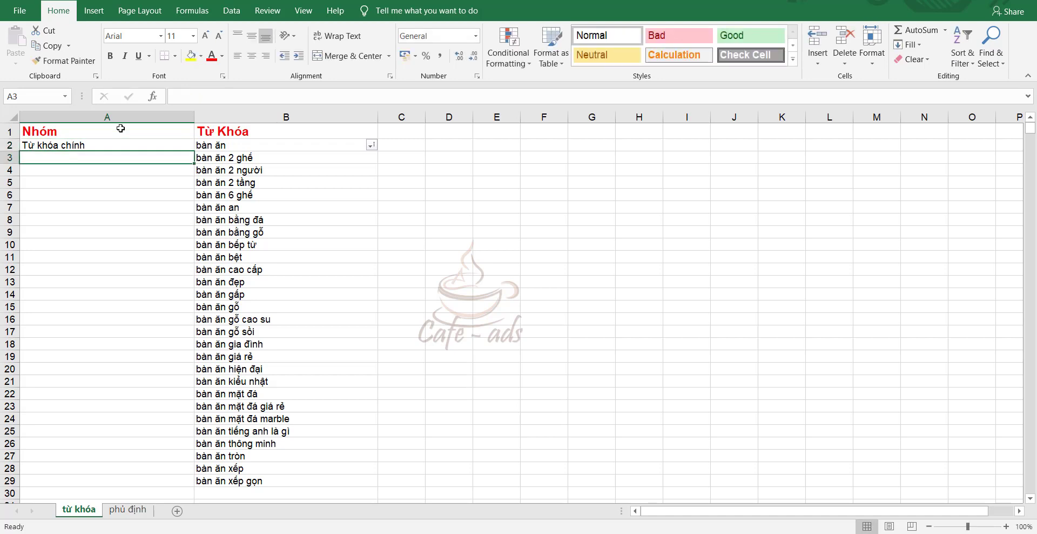
click(267, 174)
click(273, 157)
click(280, 175)
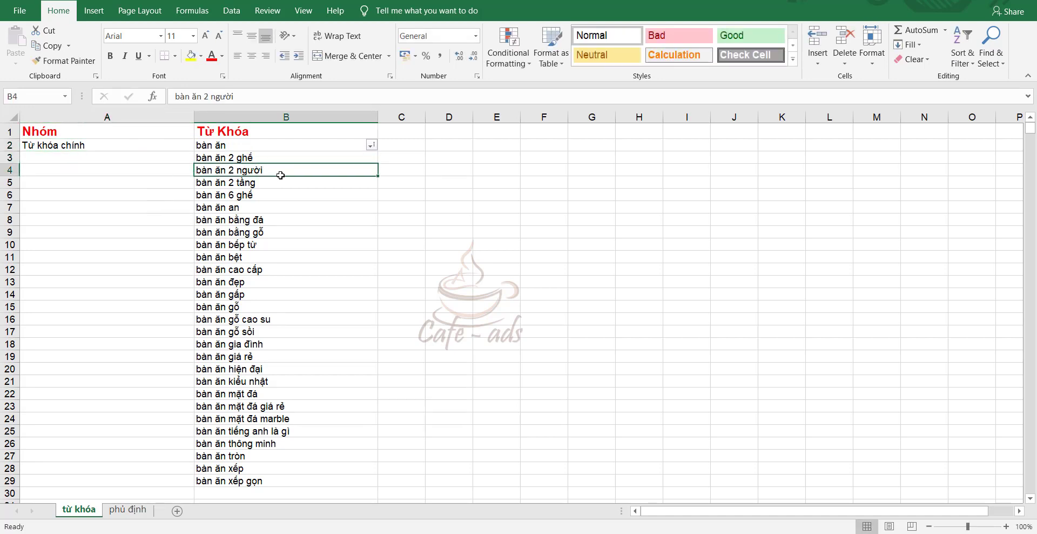
double_click(281, 163)
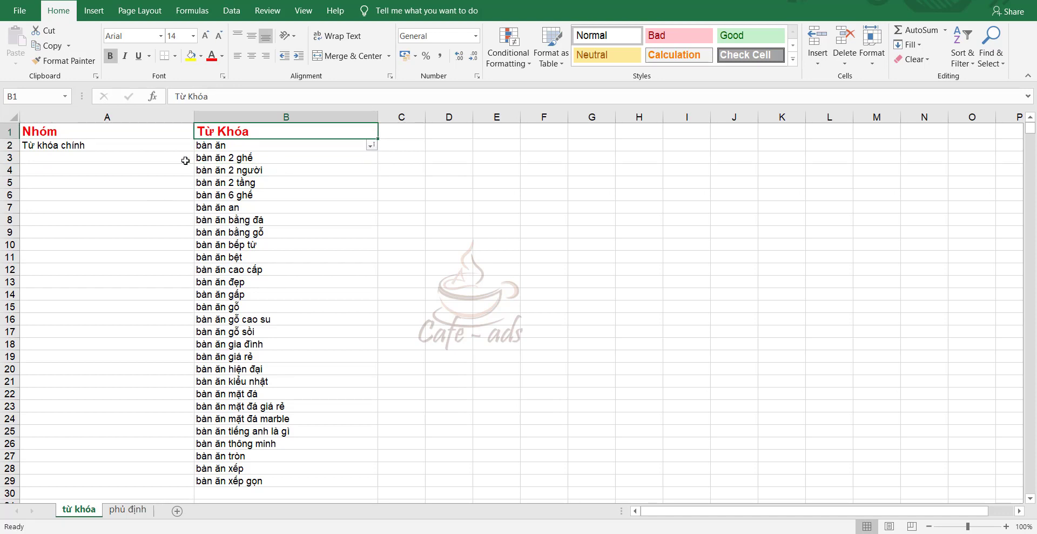
Enter the group name "bàn ăn 2 ghế" in A3 beside the matching keyword
click(116, 161)
text(ba)
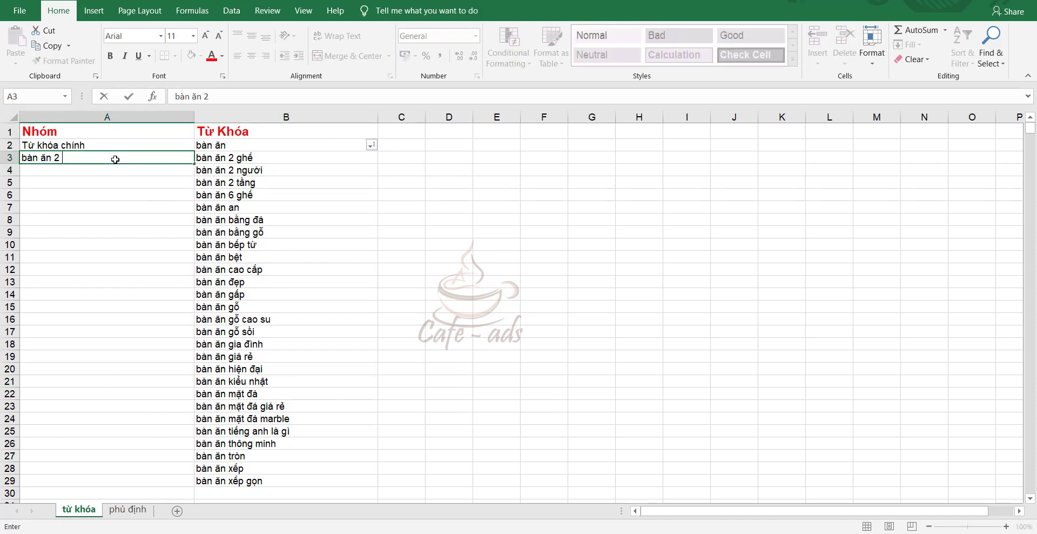
text(n ăn 2 người)
key(BackSpace)
key(BackSpace)
key(BackSpace)
text(ghế)
key(Return)
Enter the group name "bàn ăn 2 người" in A4 of the Nhóm column
text(baàn )
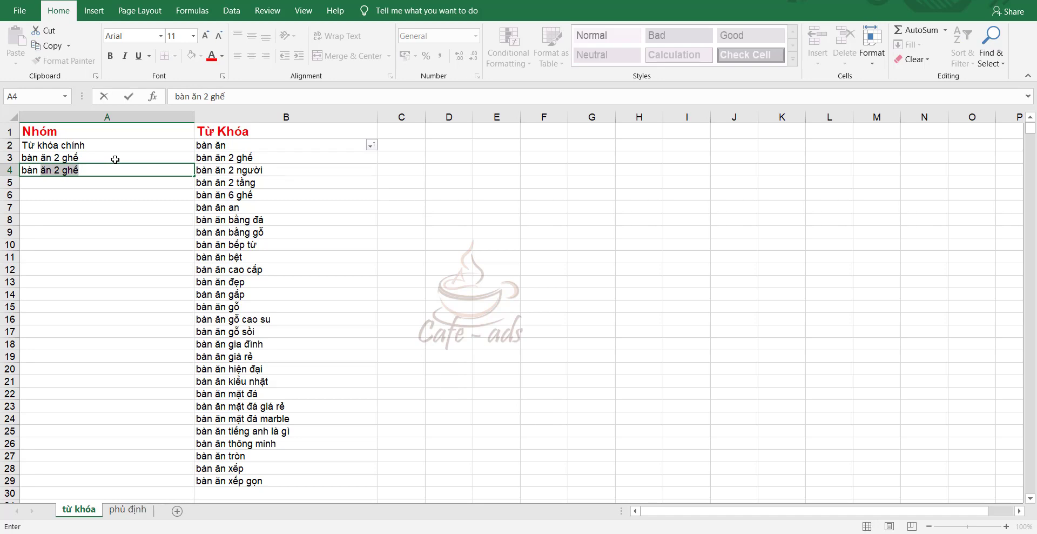
text(ăn 2 nguòi)
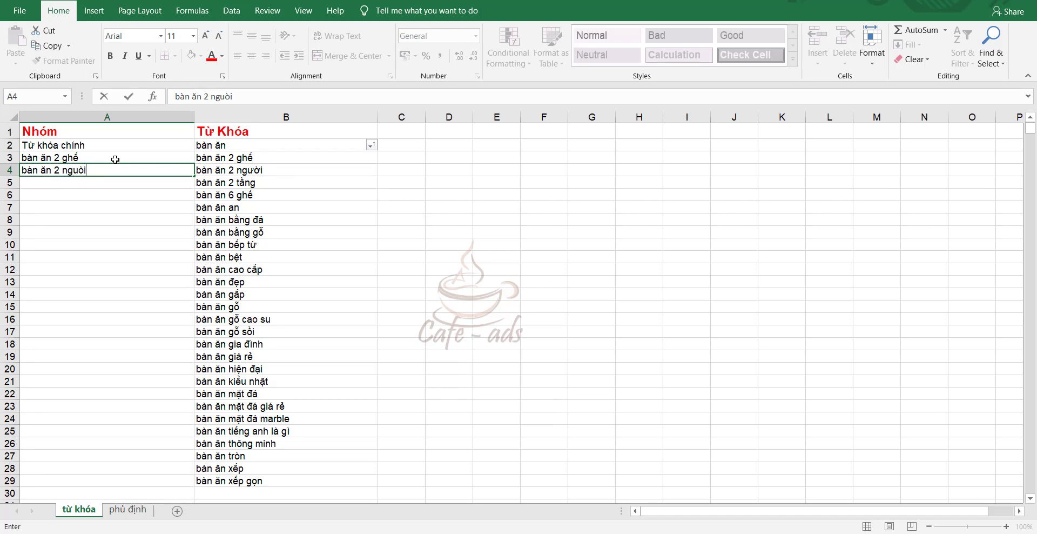
text(w)
key(Return)
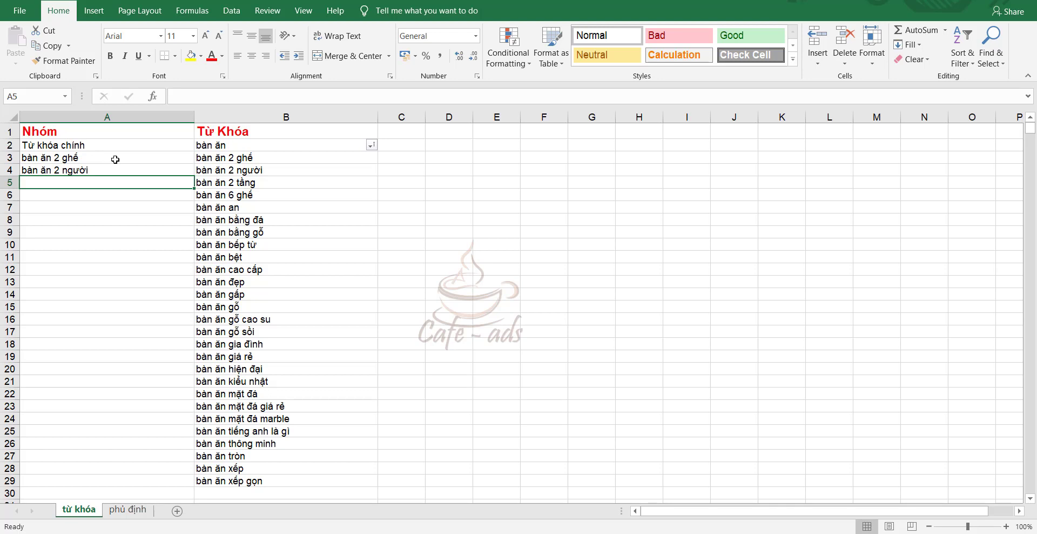
Enter the group name "bàn ăn 2 tầng" in A5 of the Nhóm column
text(ba)
key(BackSpace)
key(BackSpace)
key(BackSpace)
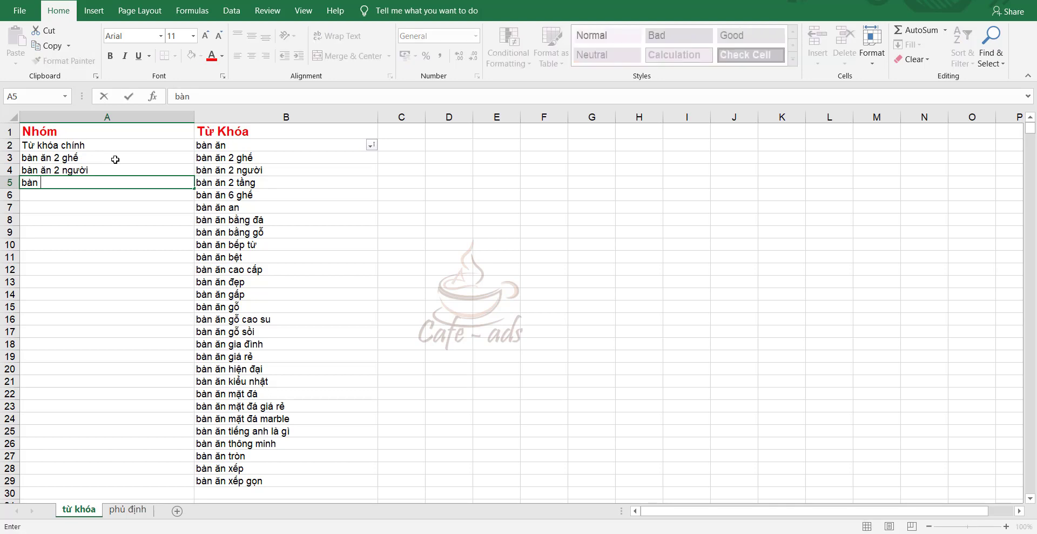
text(àn ăn 2 tha)
text(ng)
key(BackSpace)
key(BackSpace)
key(BackSpace)
key(Return)
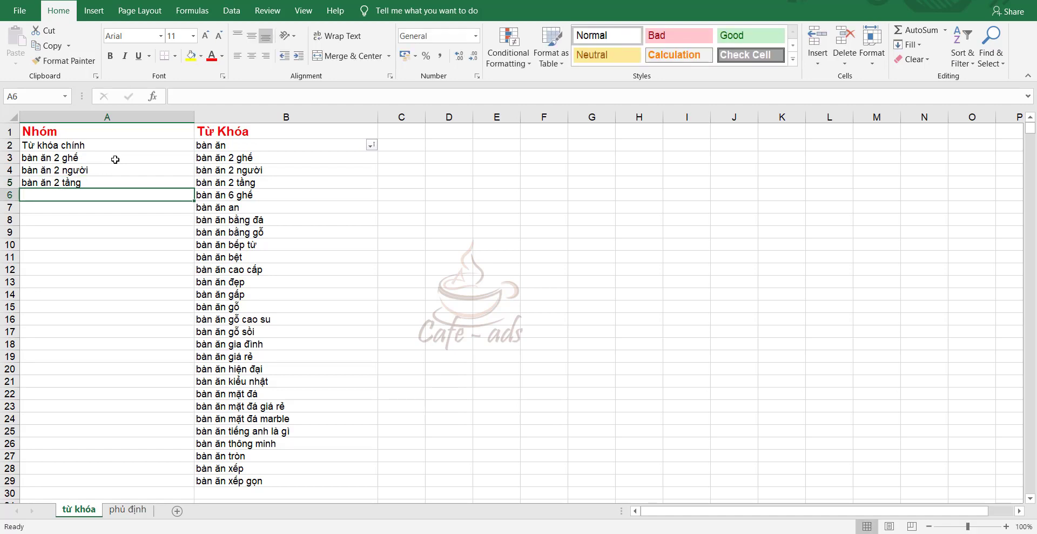
click(250, 209)
right_click(251, 210)
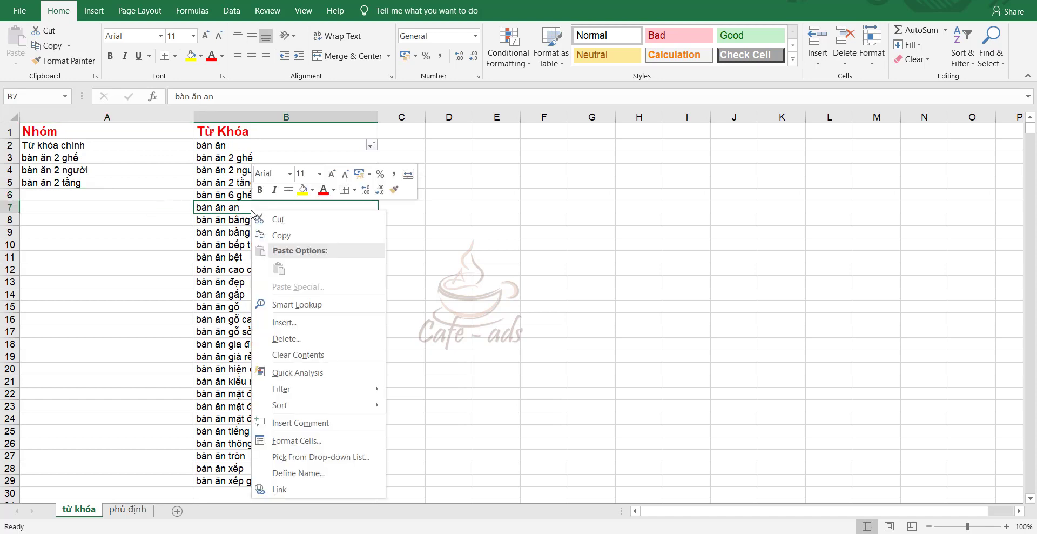
click(278, 219)
click(479, 269)
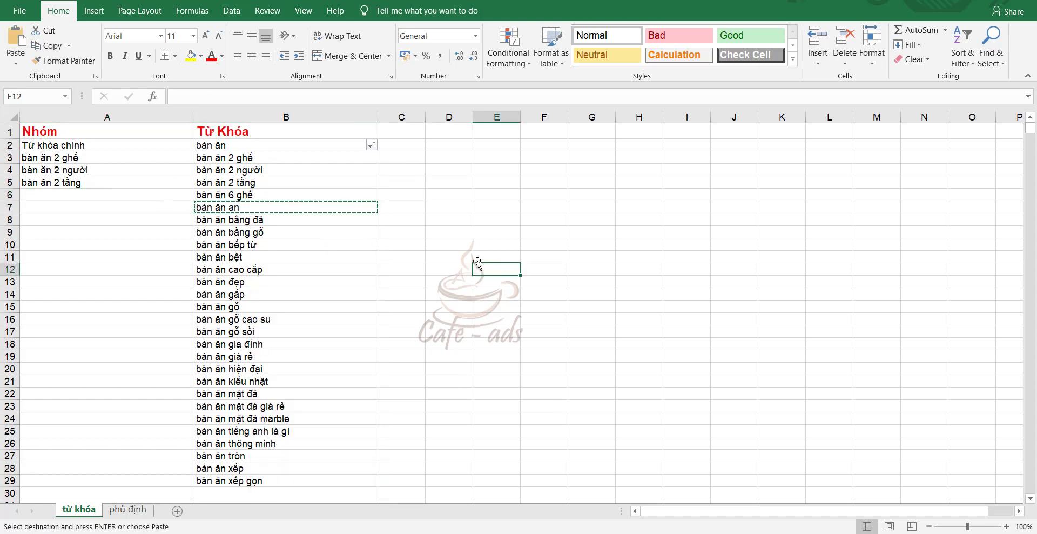
key(Escape)
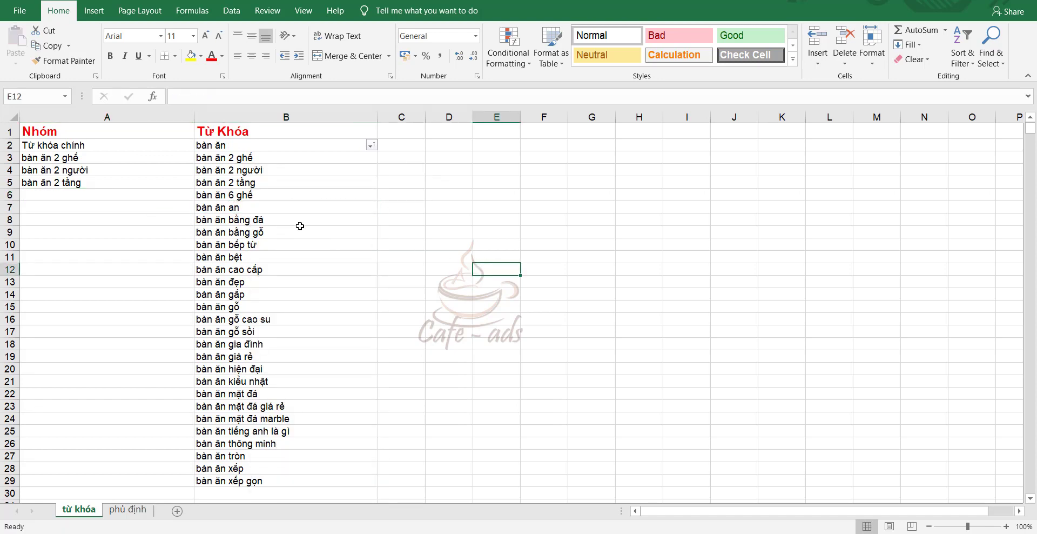
Clear the keyword "bàn ăn an" from B7 and delete the emptied row 7
click(320, 206)
key(Delete)
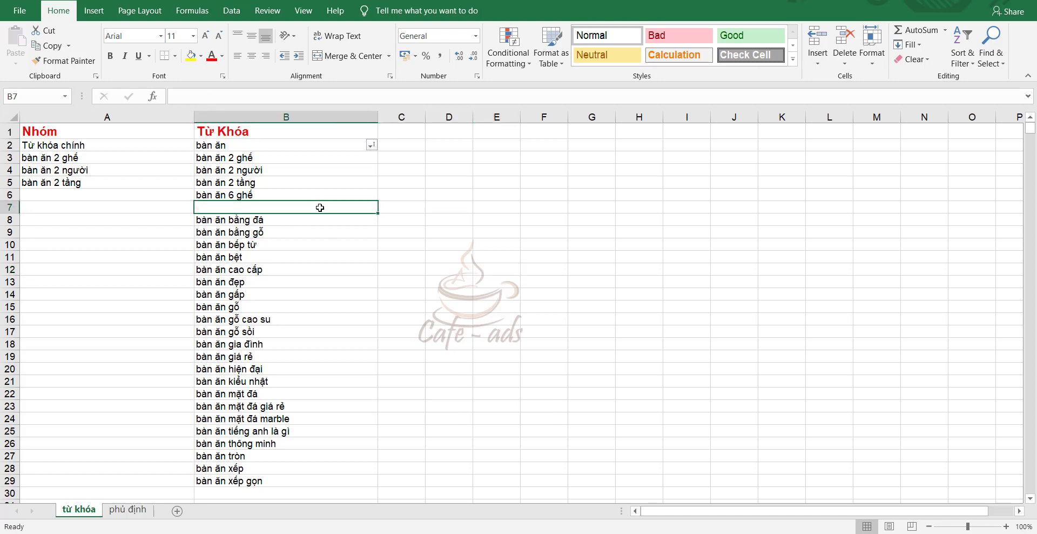
click(148, 206)
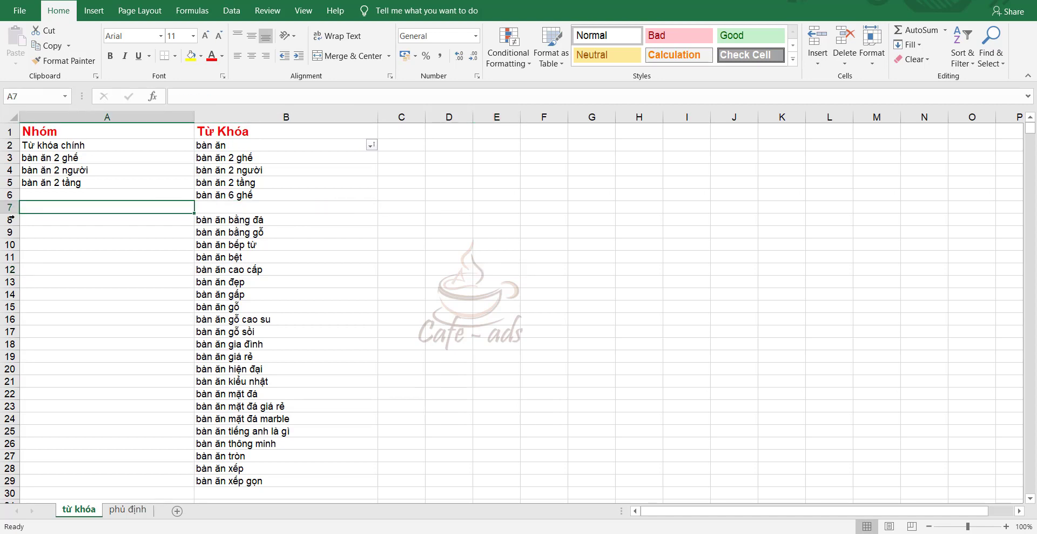
click(11, 208)
right_click(11, 207)
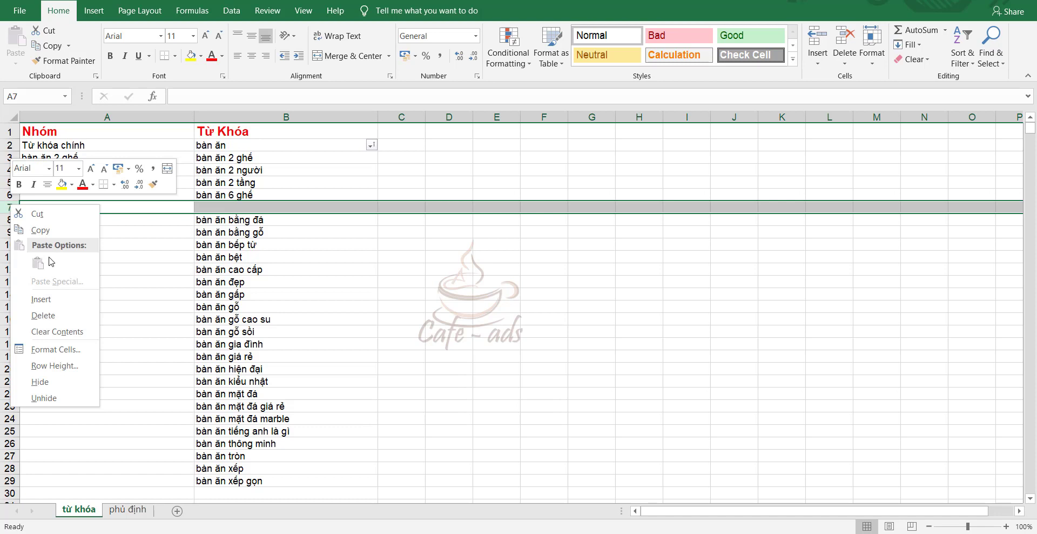
click(43, 315)
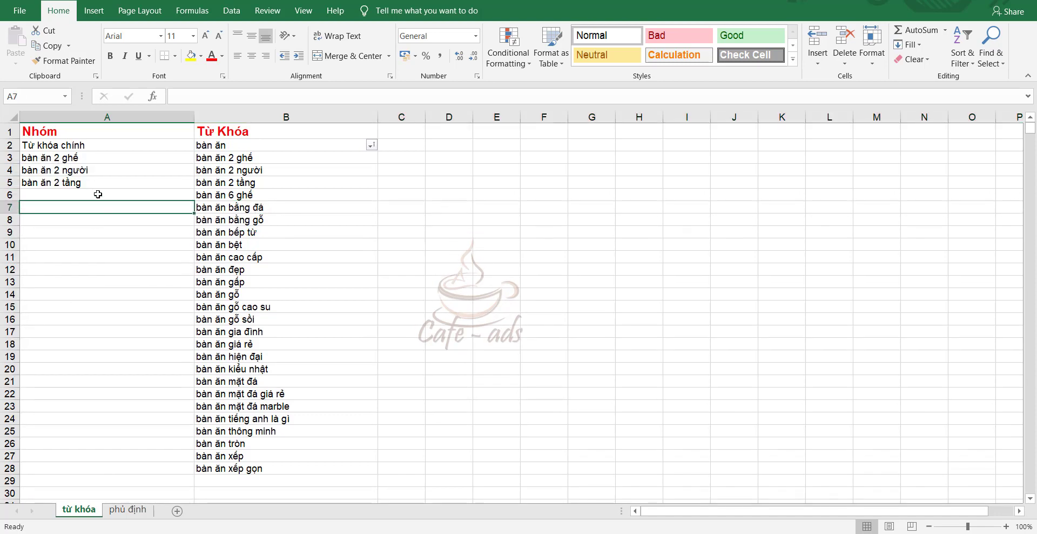
Enter the group name "bàn ăn 6 ghế" in A6 beside the matching keyword
click(100, 192)
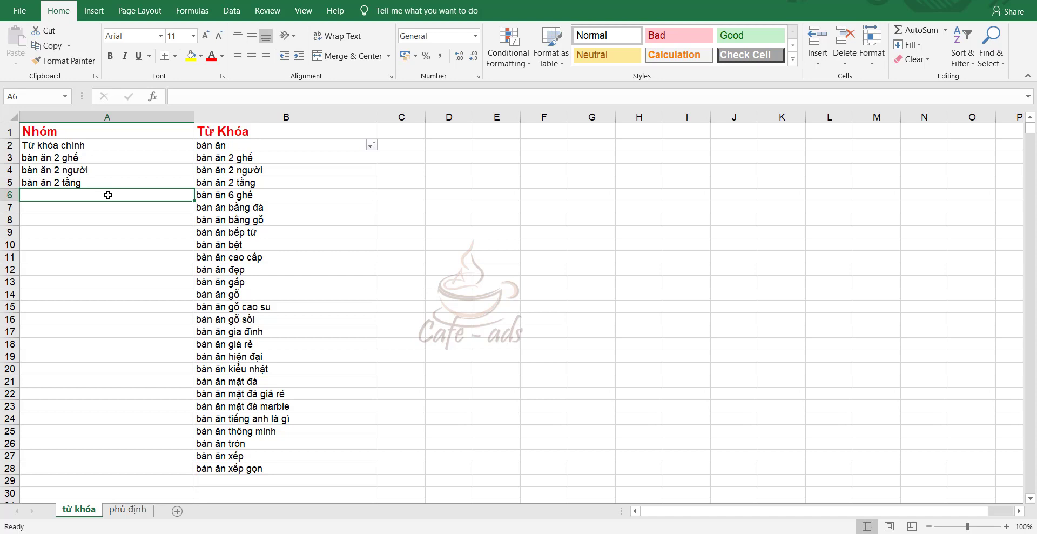
text(ban)
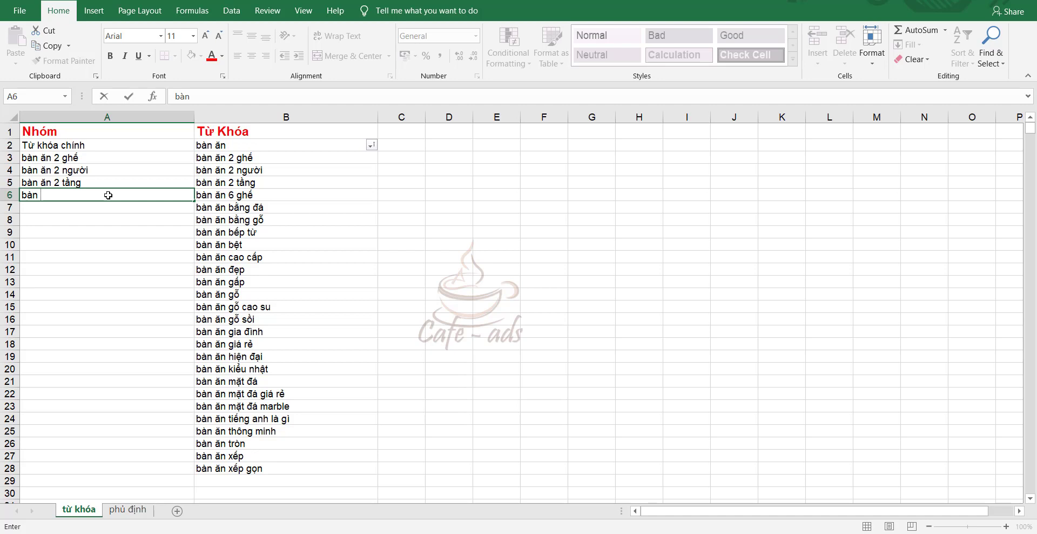
text(ăn 6 ghế)
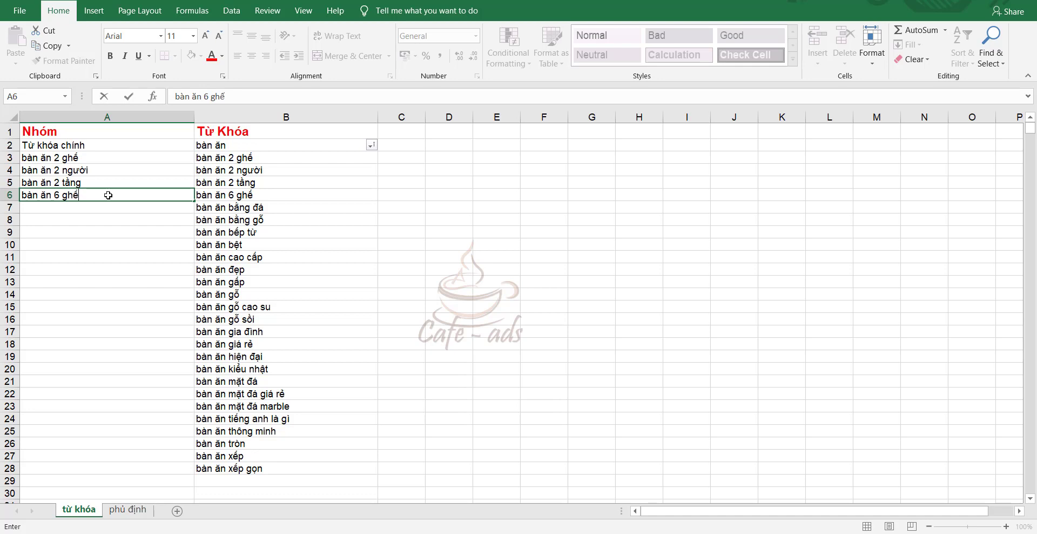
key(Return)
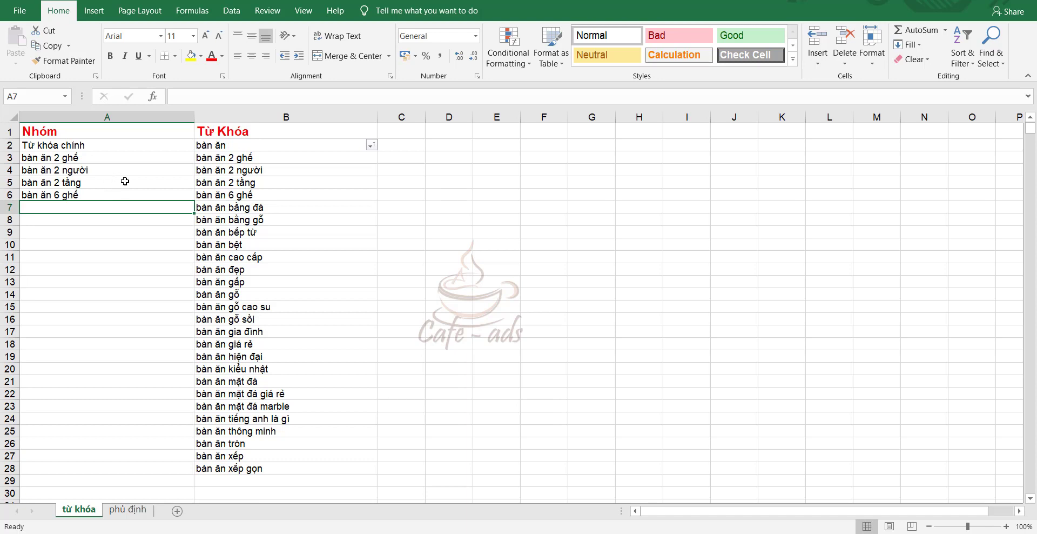
Copy the keyword "bàn ăn bằng đá" from B7 into A7 as its group name
click(365, 255)
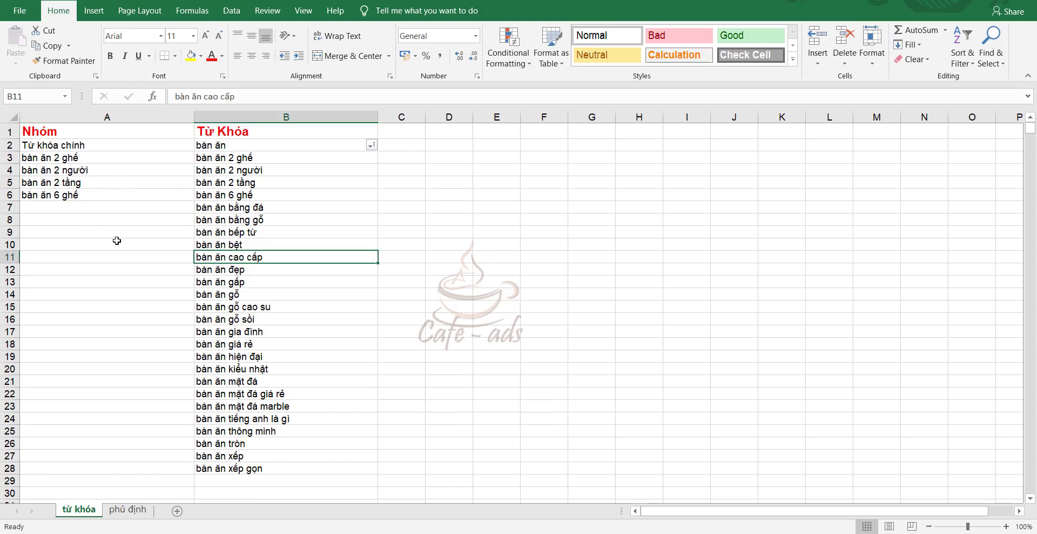
click(112, 211)
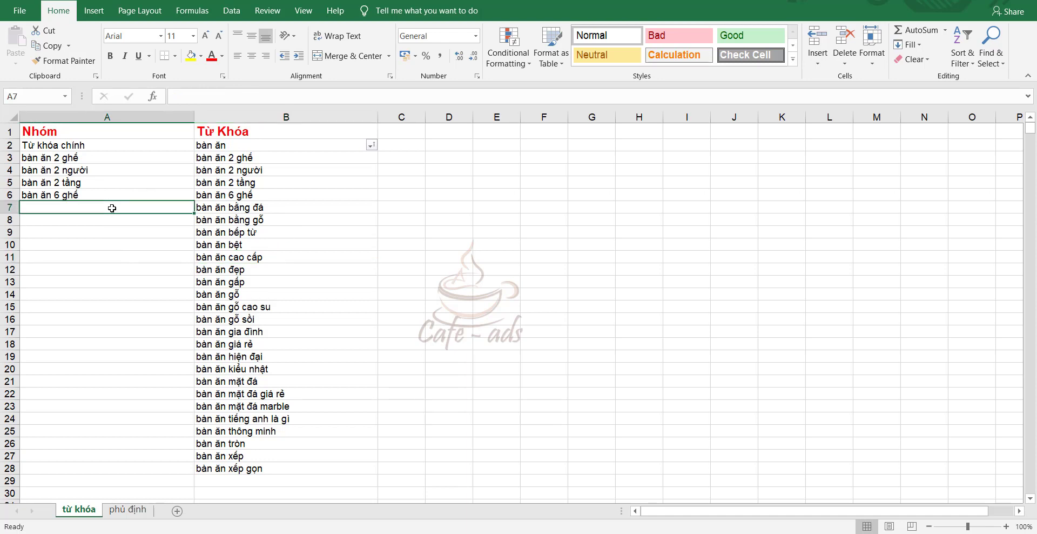
click(236, 208)
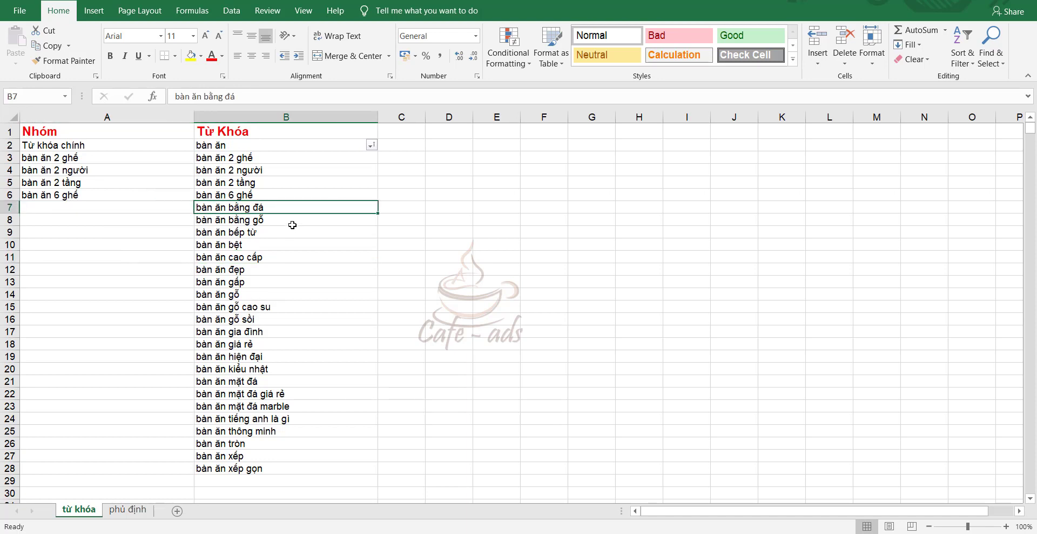
key(ctrl+c)
click(136, 206)
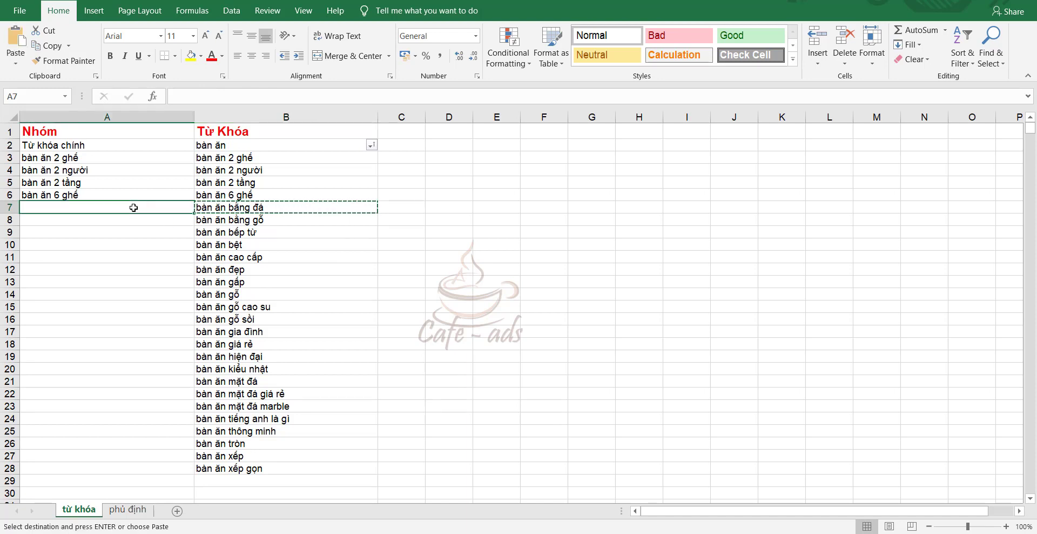
key(ctrl+v)
click(263, 220)
key(ctrl+c)
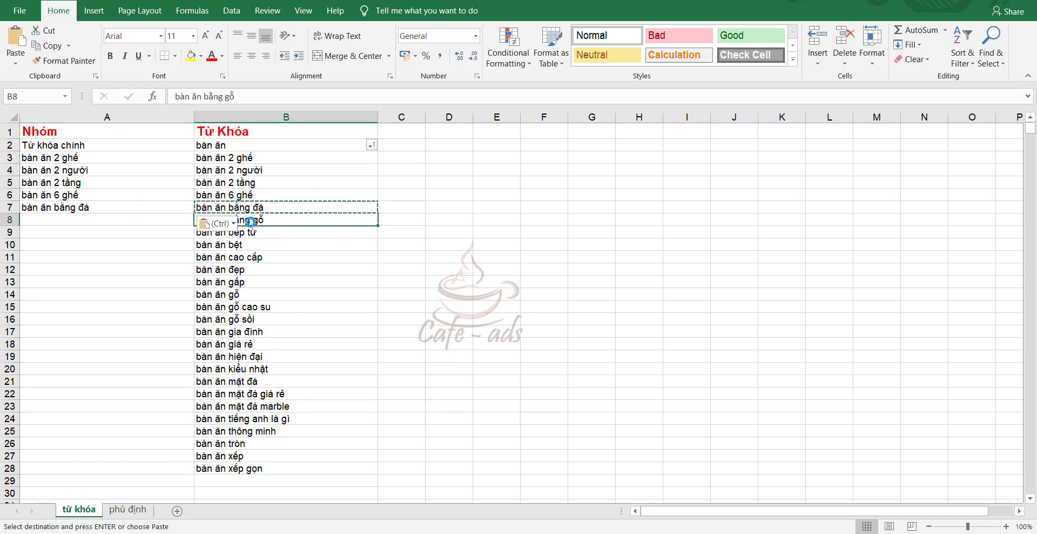
click(151, 222)
key(ctrl+c)
click(259, 232)
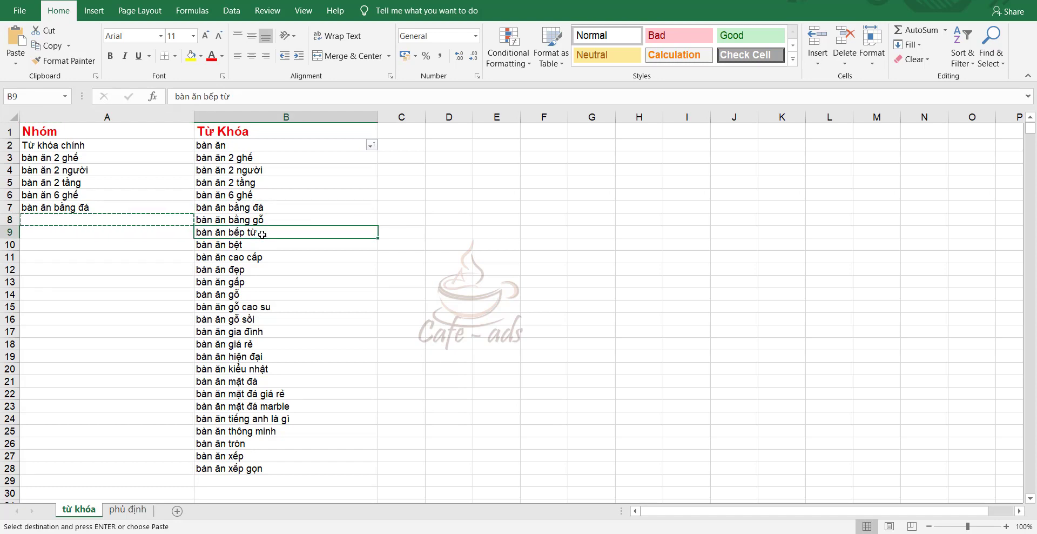
click(247, 220)
key(ctrl+c)
click(139, 220)
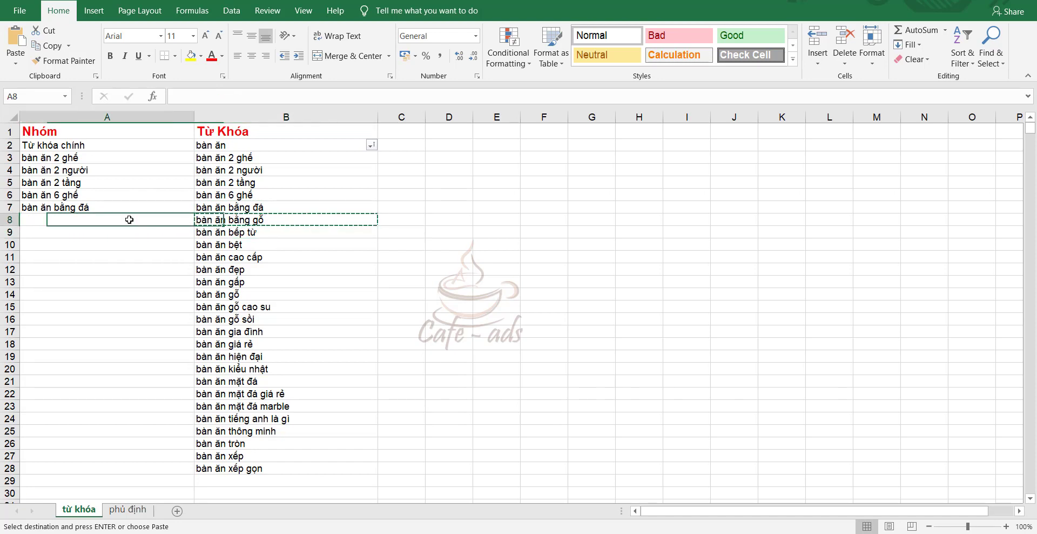
key(ctrl+c)
click(245, 220)
key(ctrl+v)
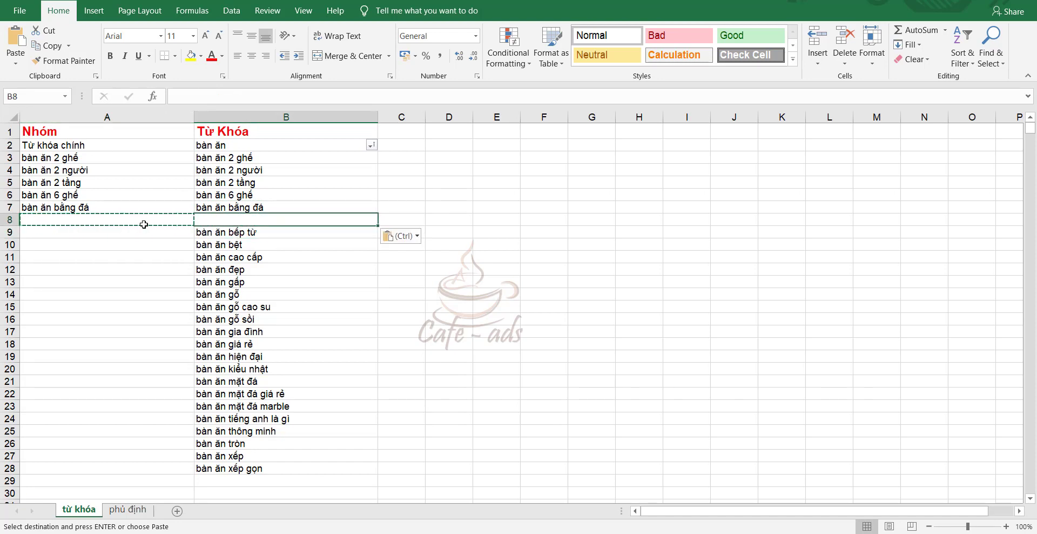
click(138, 223)
key(ctrl+v)
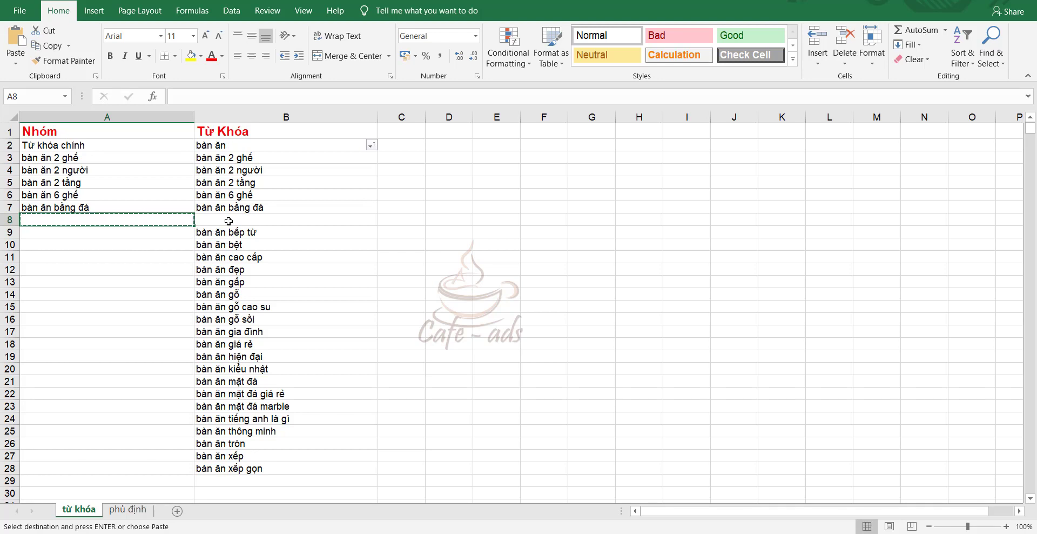
key(ctrl+z)
key(Left)
Copy the keywords "bàn ăn bằng gỗ" from B8 and "bàn ăn bếp từ" from B9 into A8 and A9 as group names
click(235, 221)
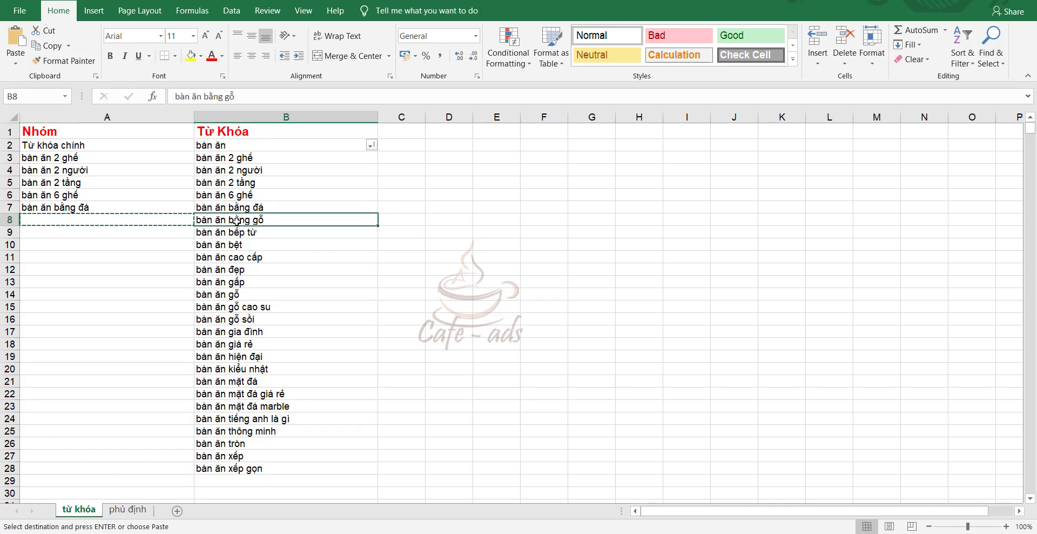
key(ctrl+c)
click(164, 219)
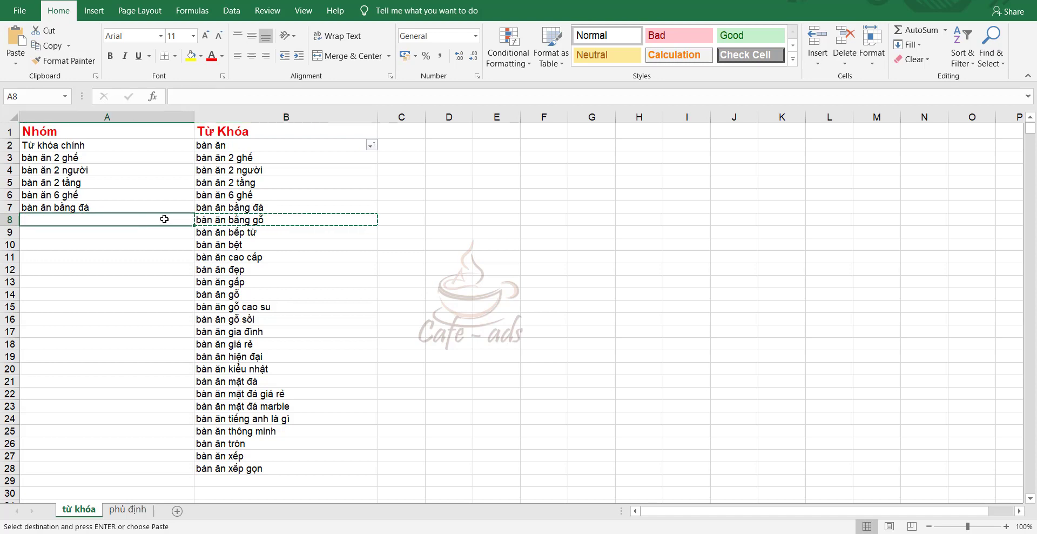
key(ctrl+v)
click(270, 233)
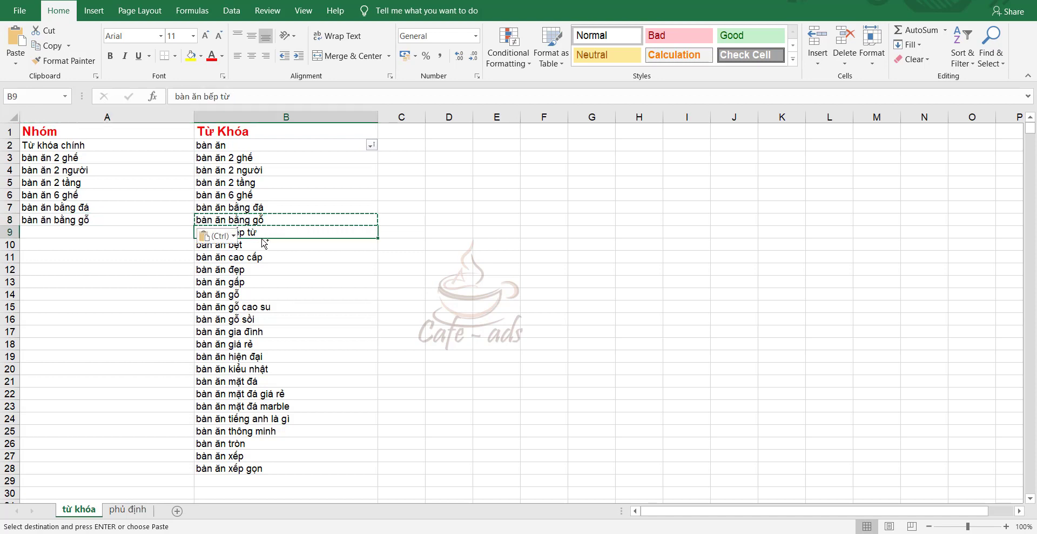
click(145, 233)
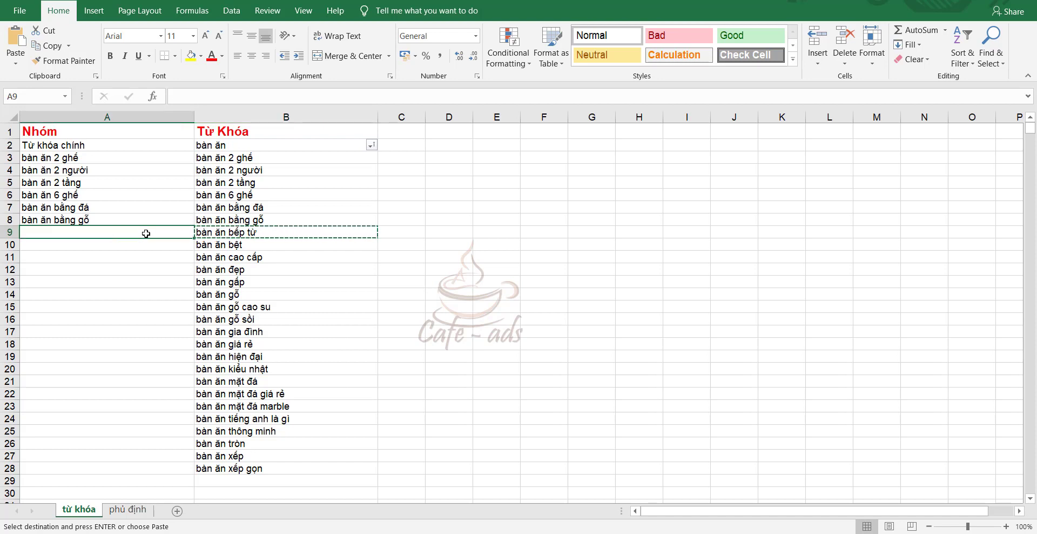
key(ctrl+v)
Copy the keywords "bàn ăn bệt" from B10 and "bàn ăn cao cấp" from B11 into A10 and A11 as group names
click(300, 247)
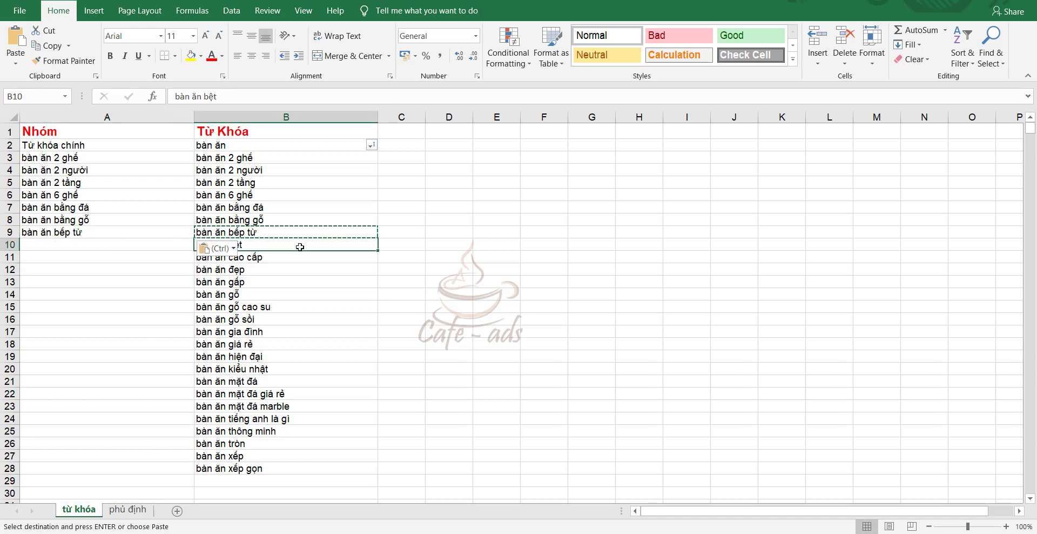
click(133, 244)
key(ctrl+v)
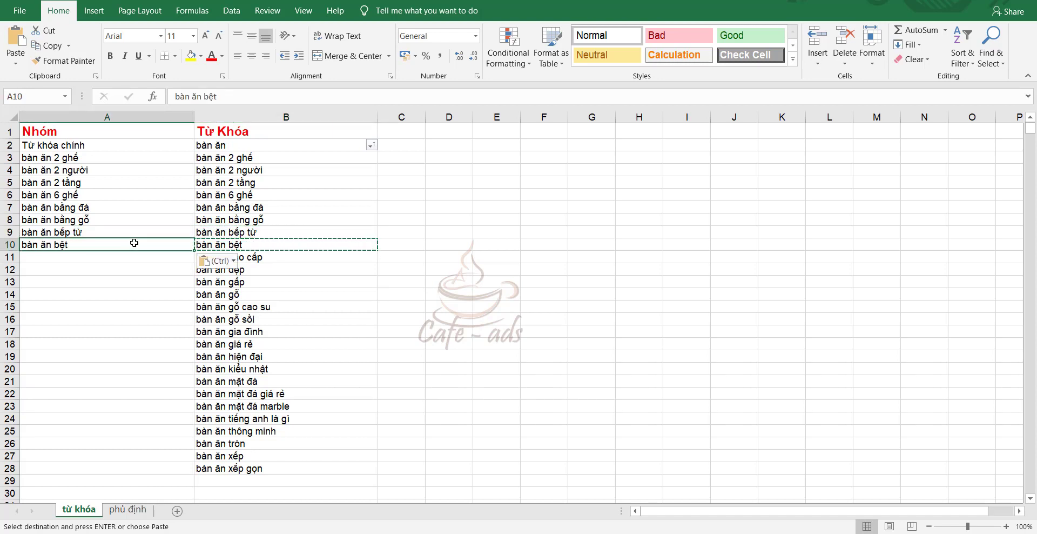
click(288, 257)
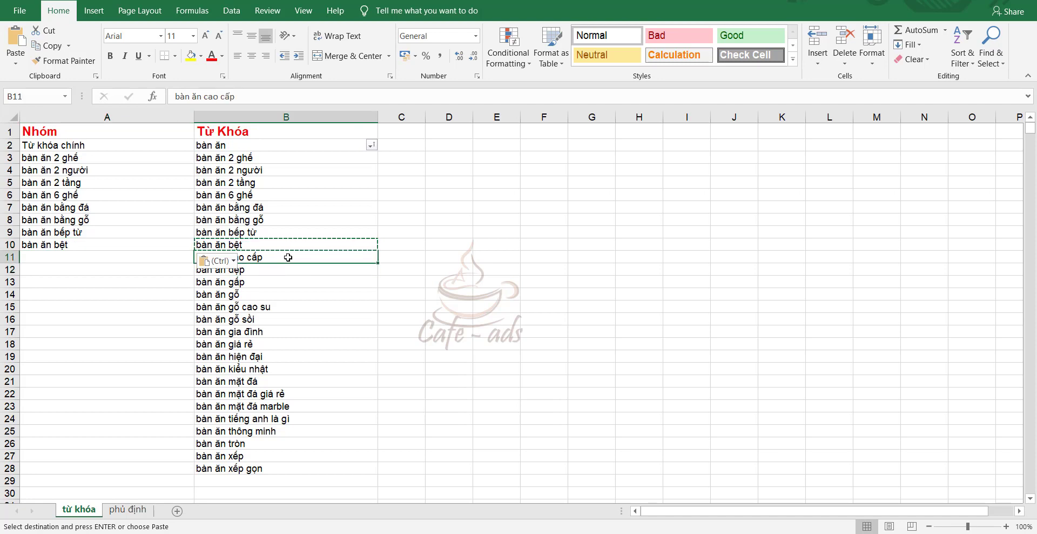
click(156, 262)
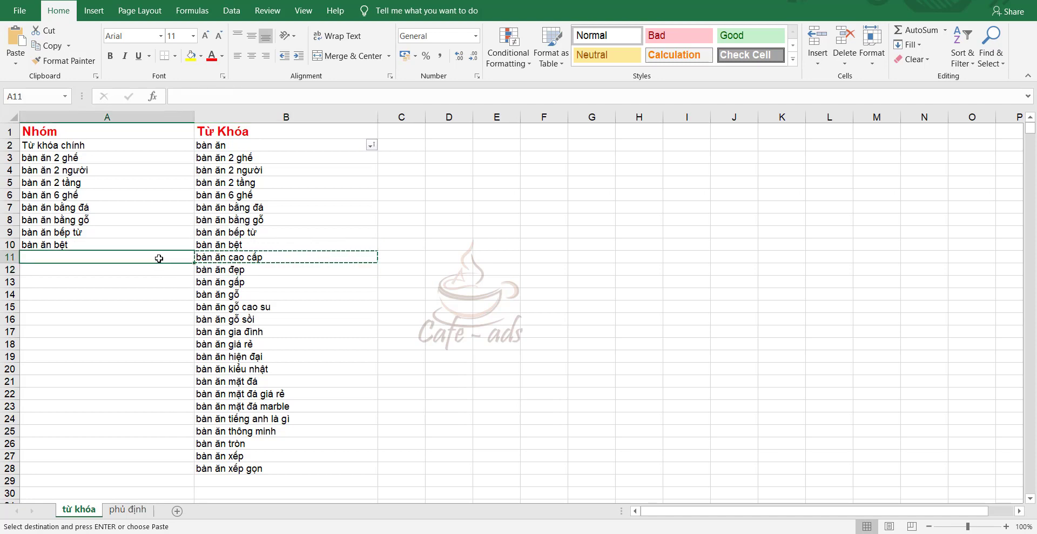
key(ctrl+v)
Compare the group names in column A with their keywords, and examine the related keywords in B27 and B28
click(295, 293)
click(278, 271)
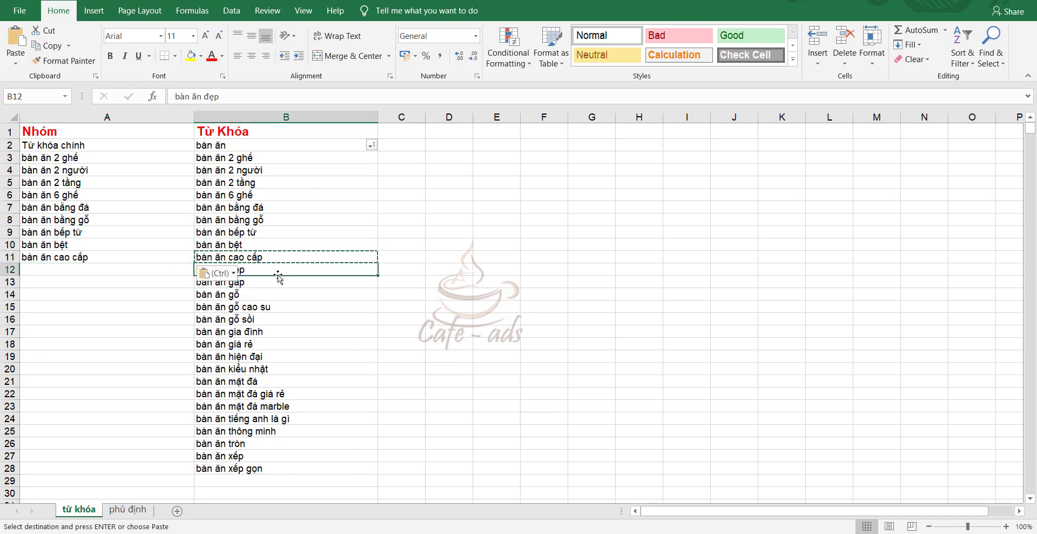
click(317, 297)
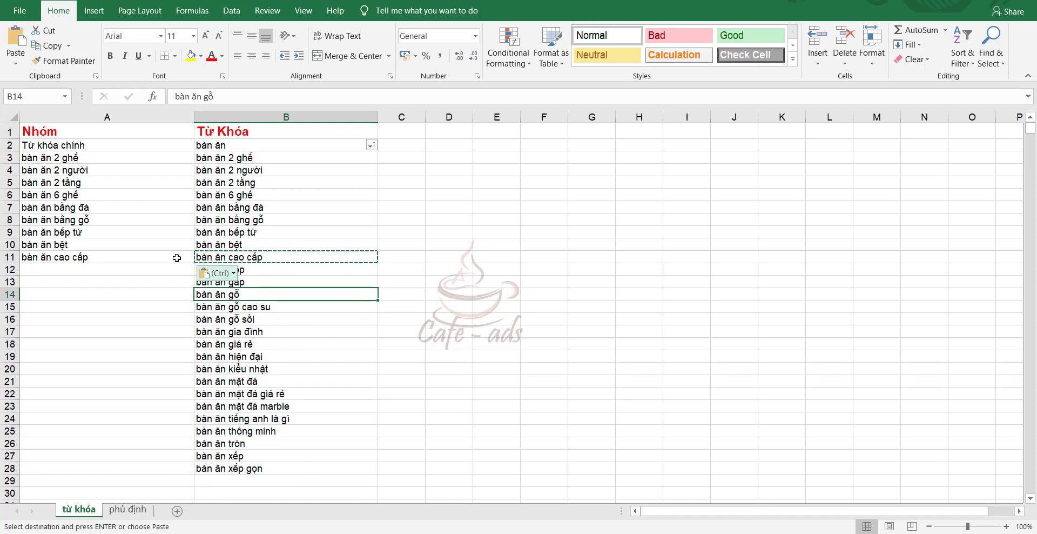
click(99, 258)
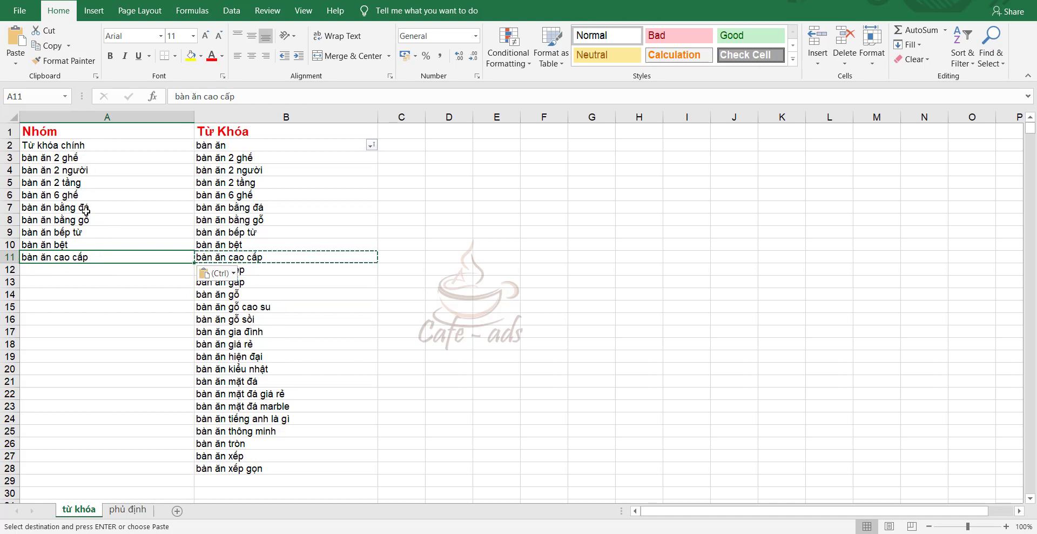
click(216, 159)
click(129, 158)
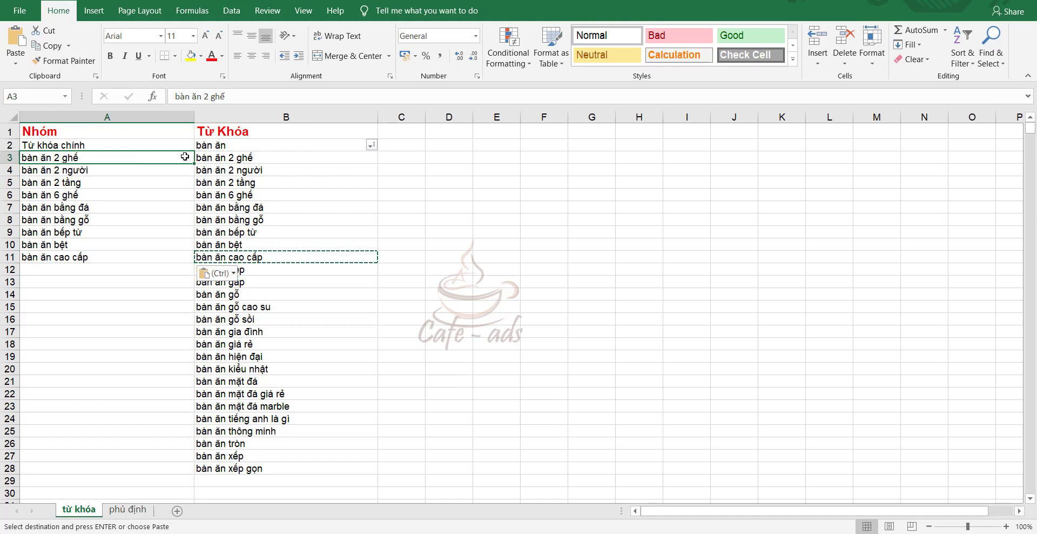
click(231, 158)
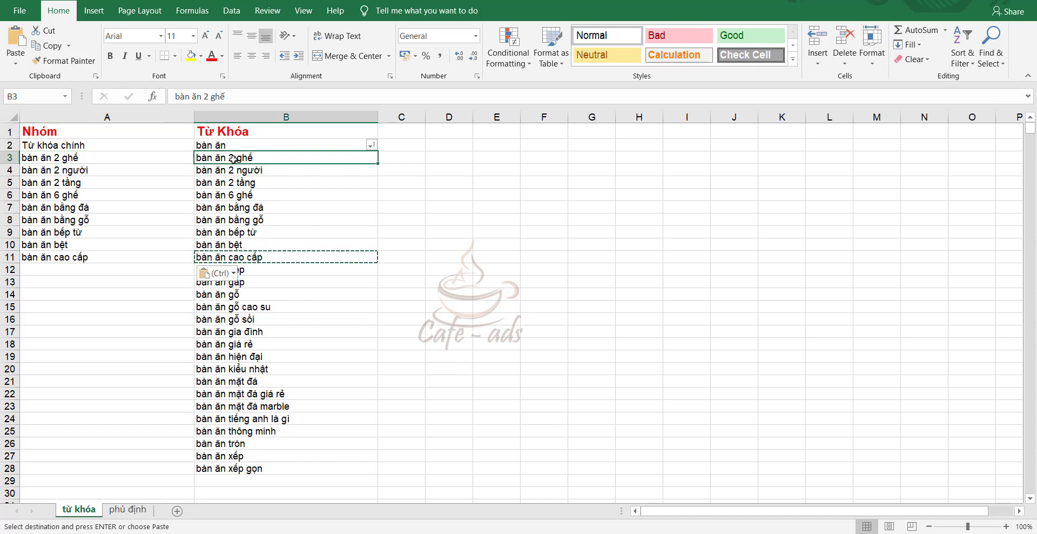
click(118, 161)
click(279, 470)
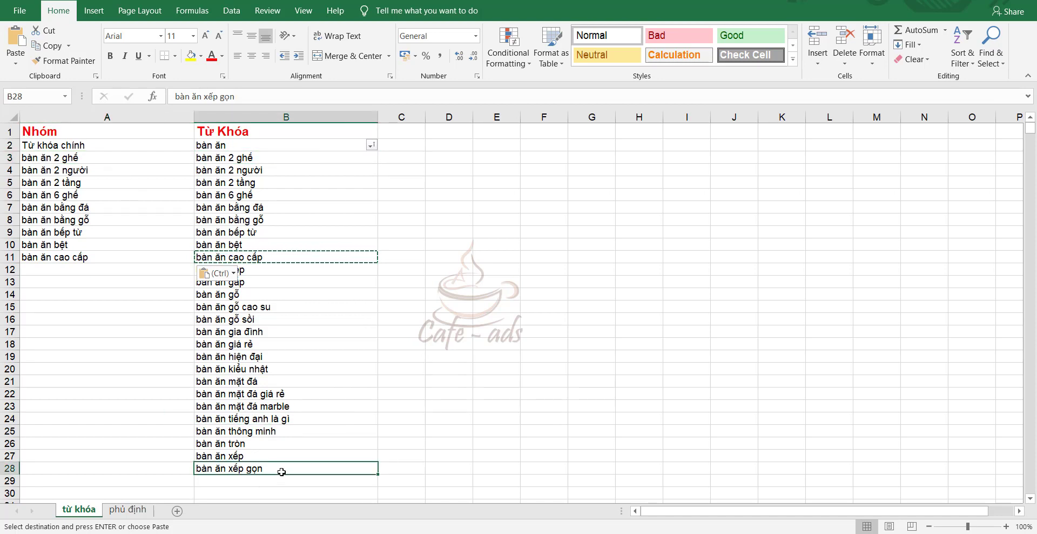
click(250, 454)
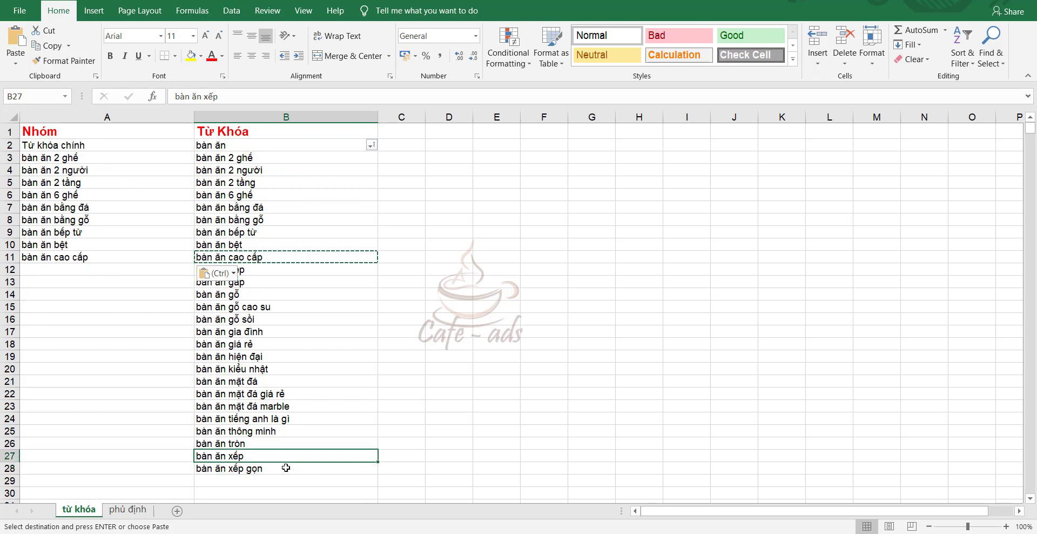
click(278, 466)
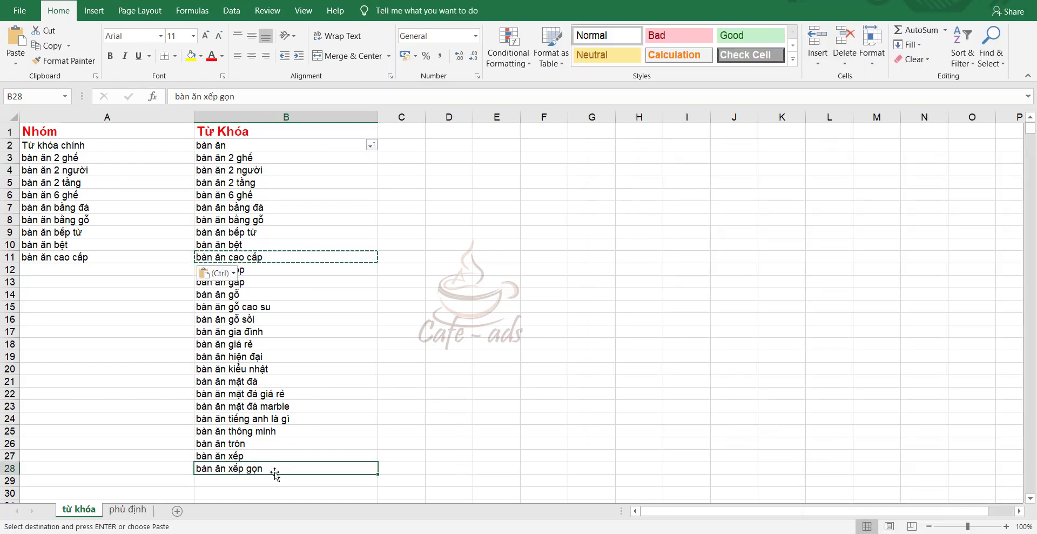
key(Escape)
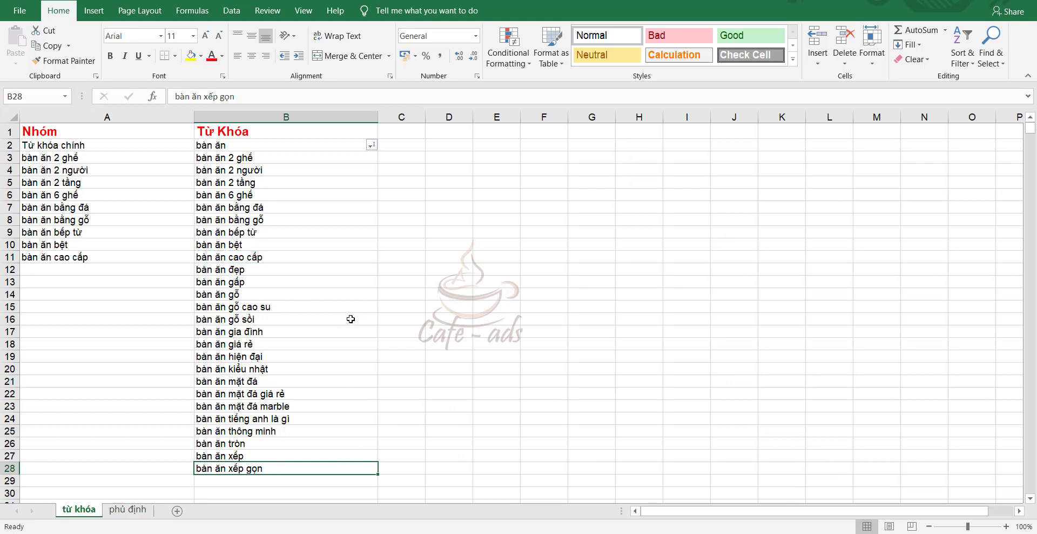
click(263, 482)
click(261, 492)
Merge and center cells A27:A28 in the Nhóm column beside the two "bàn ăn xếp" keywords
click(171, 459)
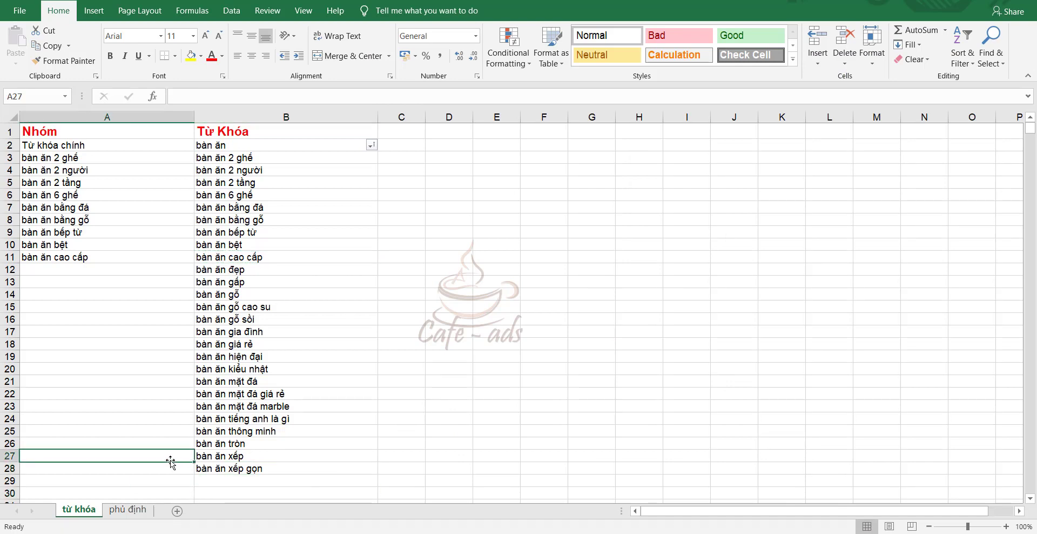
drag(170, 458, 170, 467)
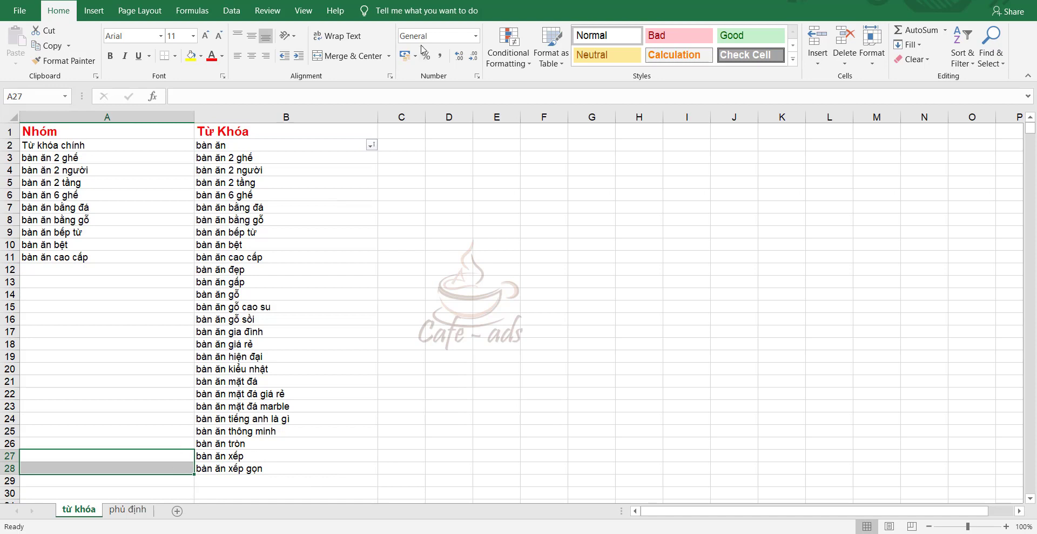
click(348, 61)
click(213, 457)
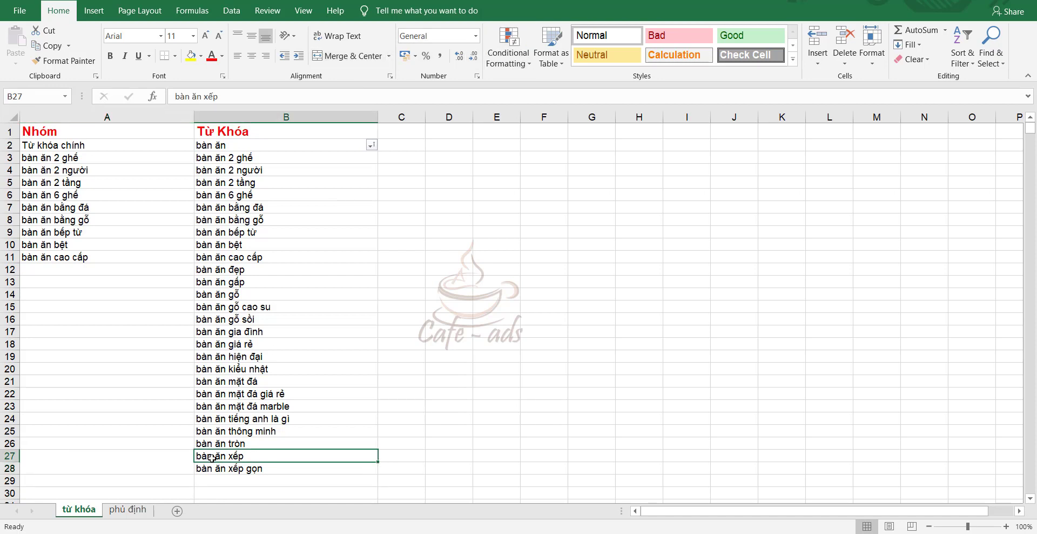
Enter the group name "bàn ăn xếp" in the merged cell A27:A28
click(166, 458)
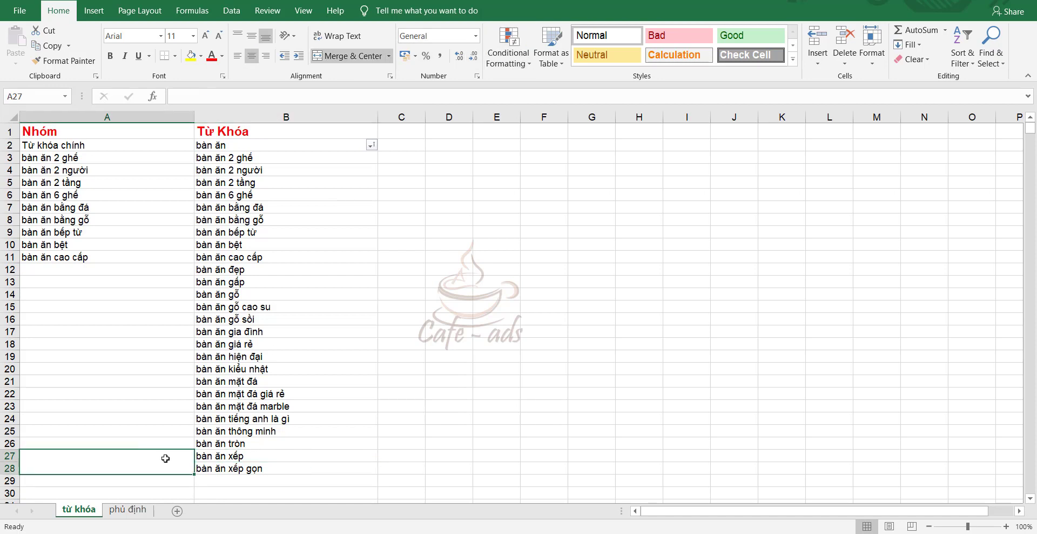
text(bà)
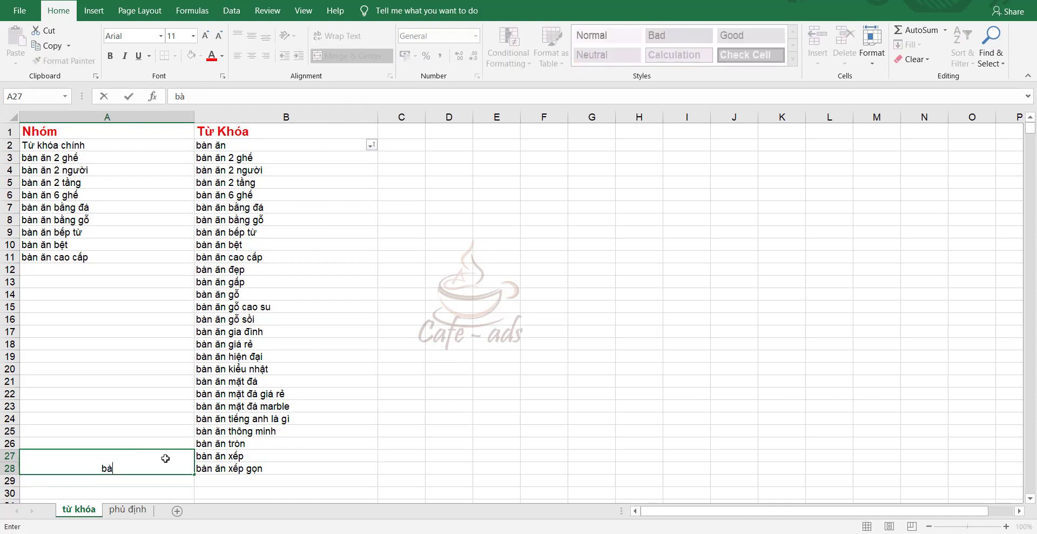
text(n aăn xếo)
key(BackSpace)
text(p)
key(Return)
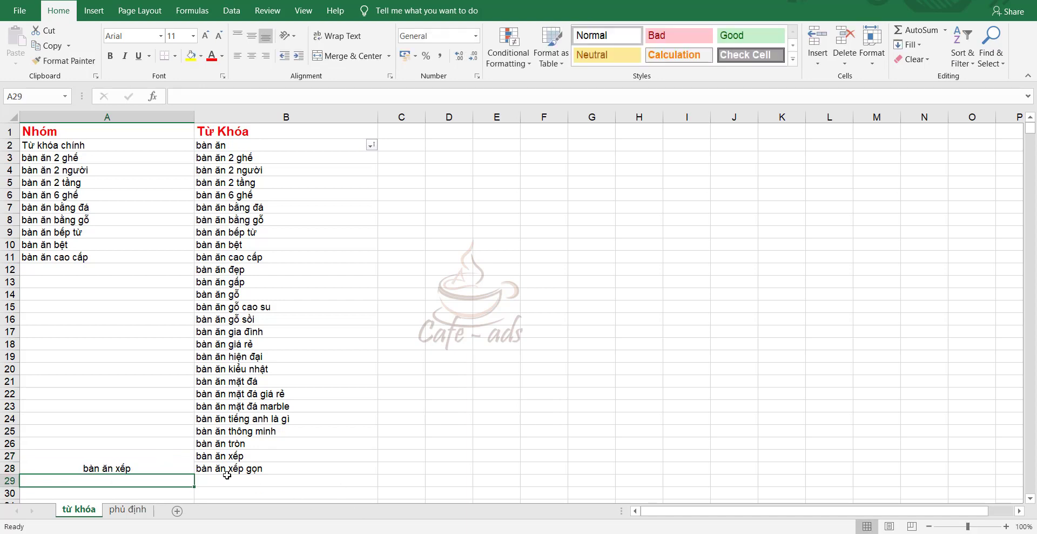
Align the "bàn ăn xếp" text in merged cell A27:A28 to the vertical middle and horizontally to the left
click(117, 465)
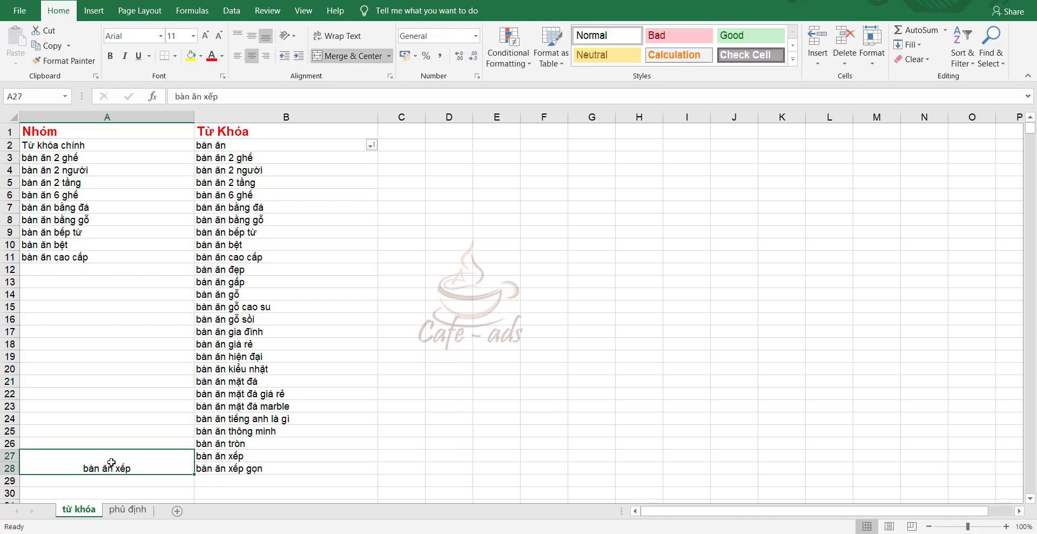
click(4, 461)
click(230, 468)
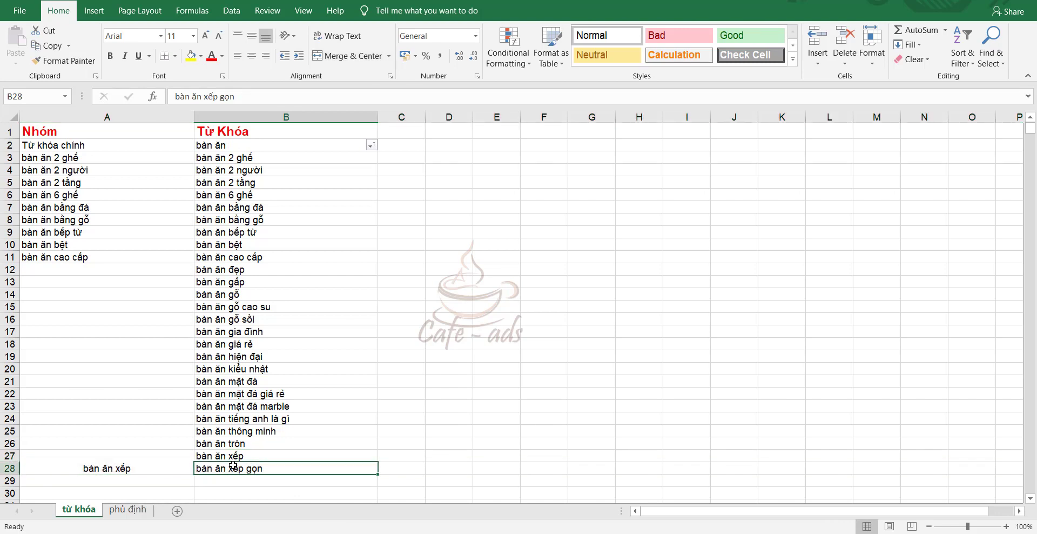
drag(238, 456, 239, 468)
click(127, 465)
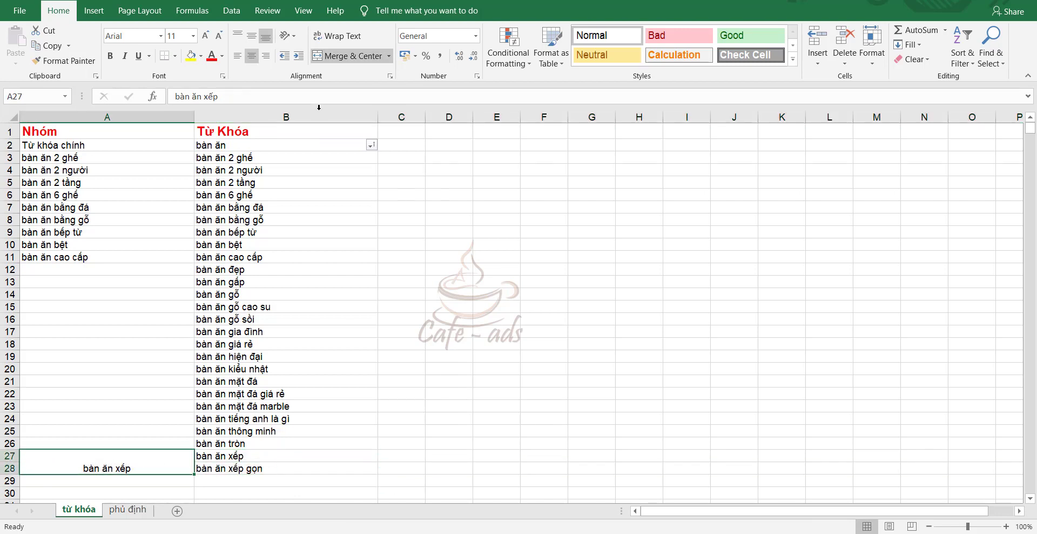
click(252, 37)
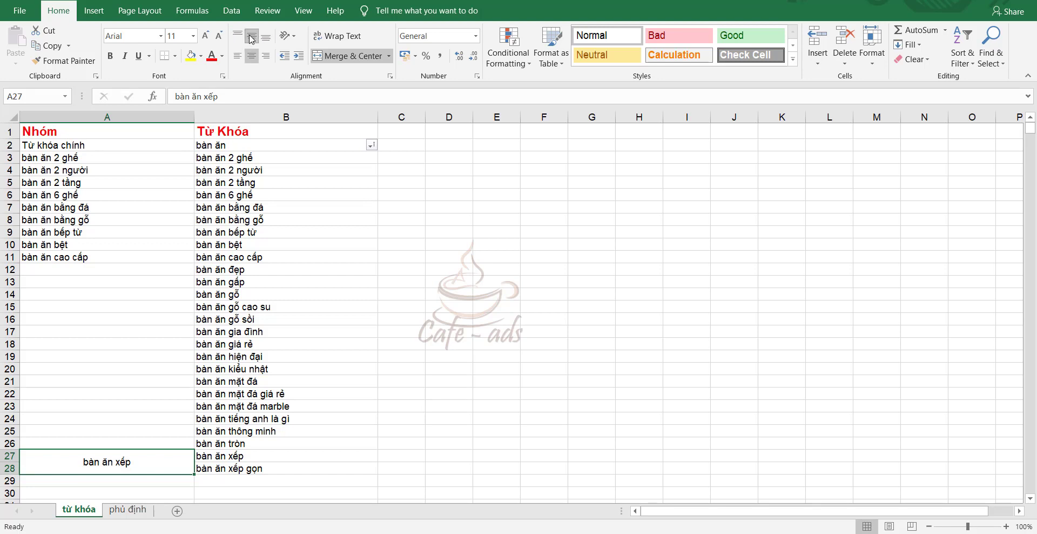
click(322, 330)
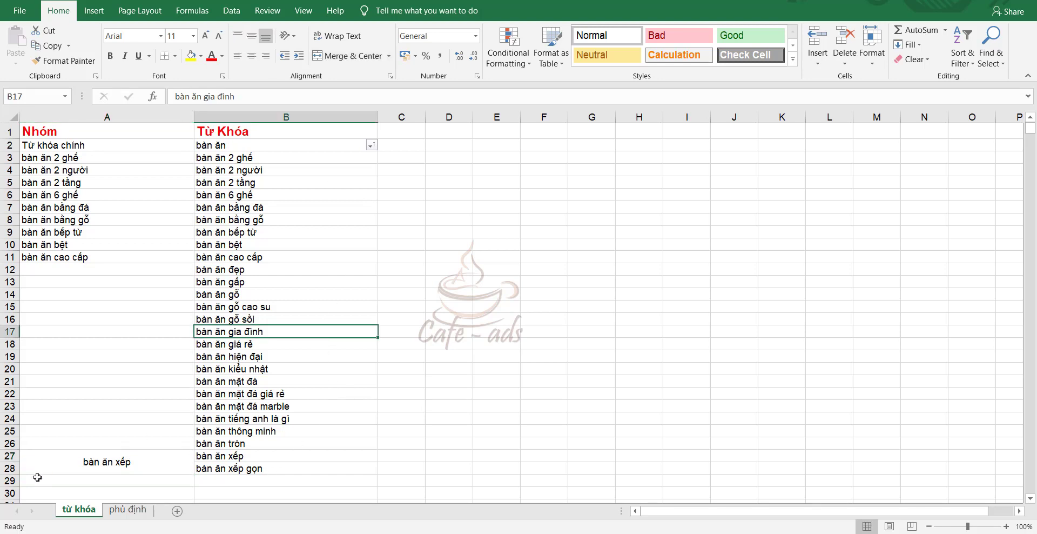
click(92, 461)
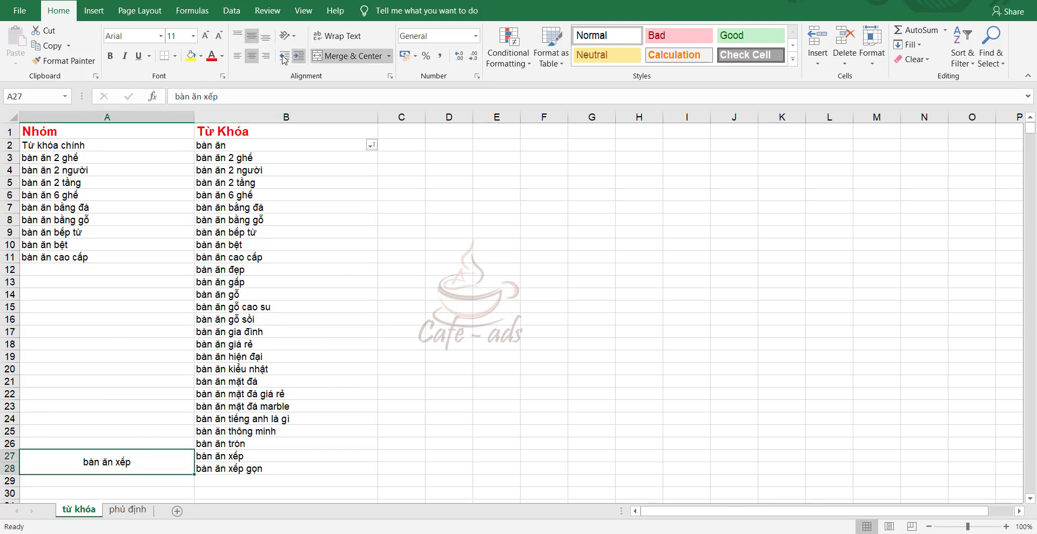
click(237, 55)
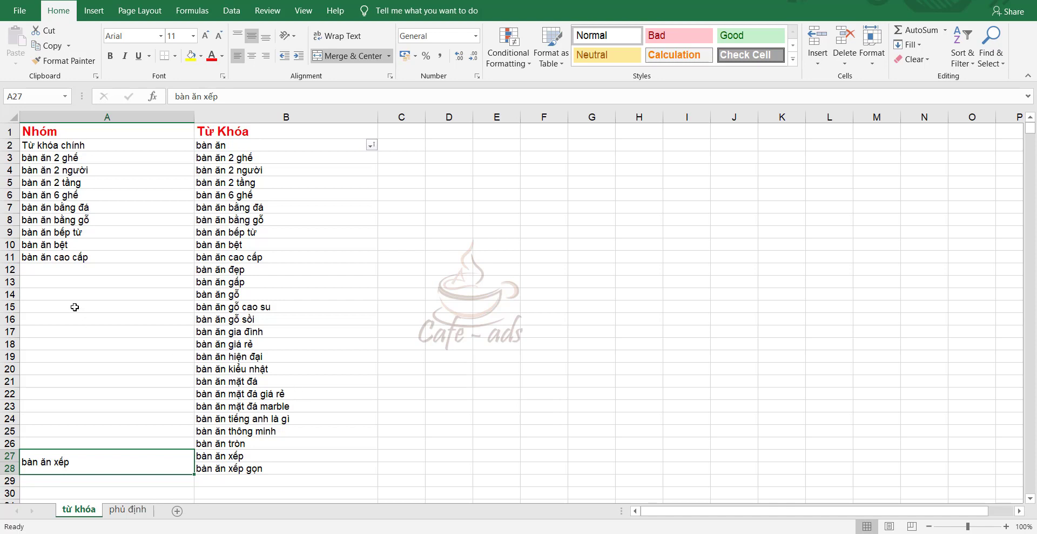
Widen the empty column C beside the Từ Khóa column
click(86, 257)
click(103, 244)
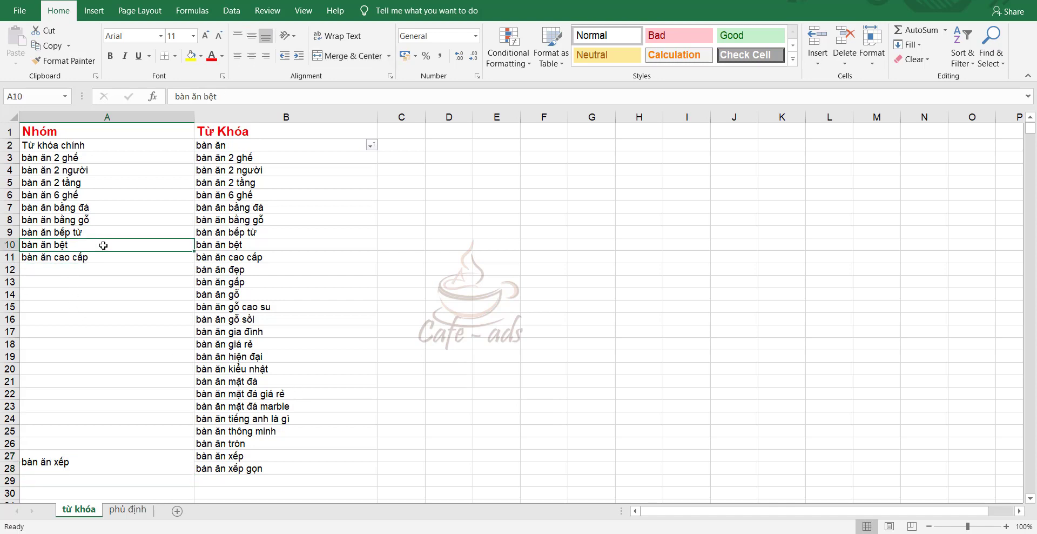
click(360, 287)
click(478, 217)
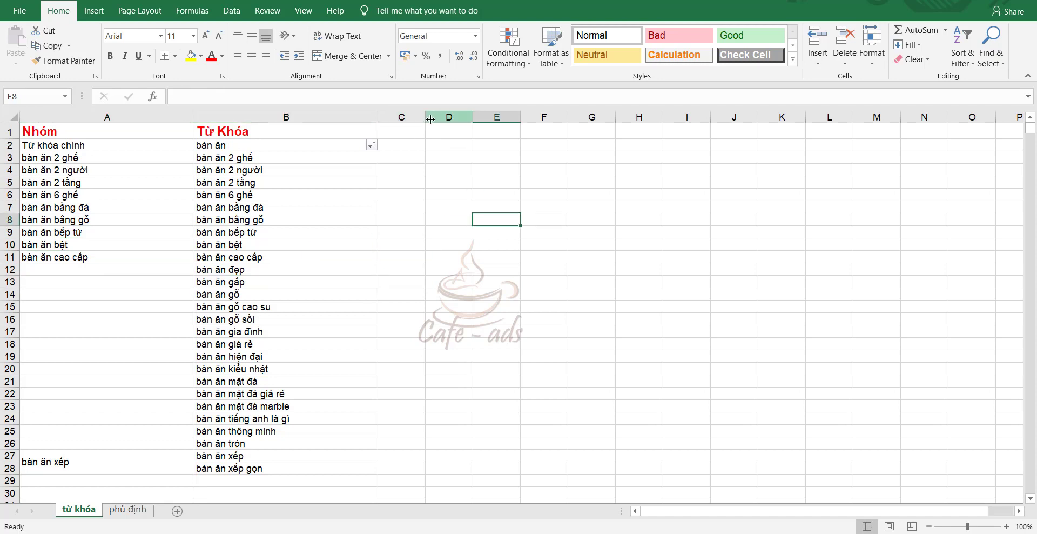
drag(426, 118, 513, 118)
Copy the keyword list in B2:B28
drag(274, 143, 284, 473)
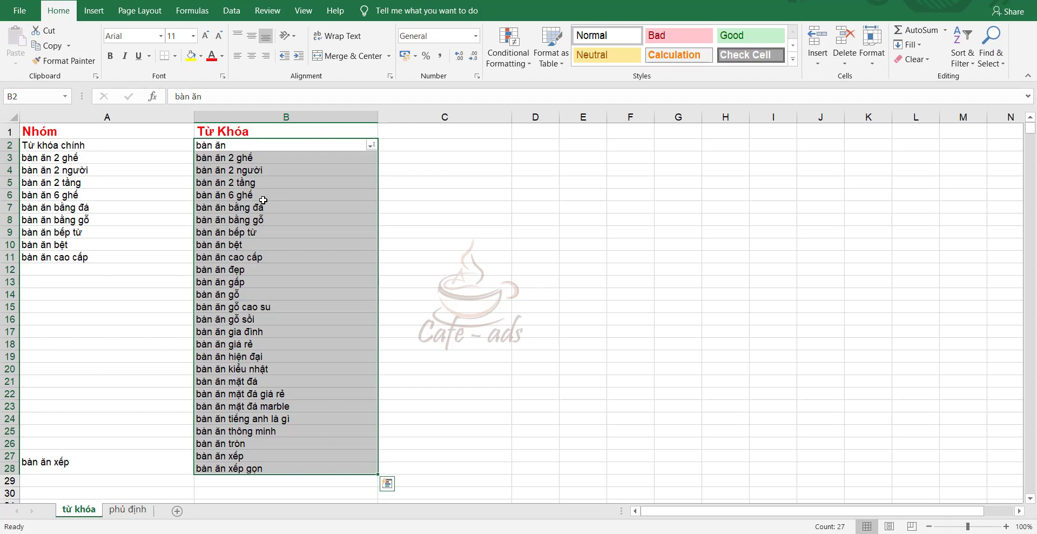
click(508, 247)
click(215, 147)
key(ctrl+shift+Down)
right_click(228, 435)
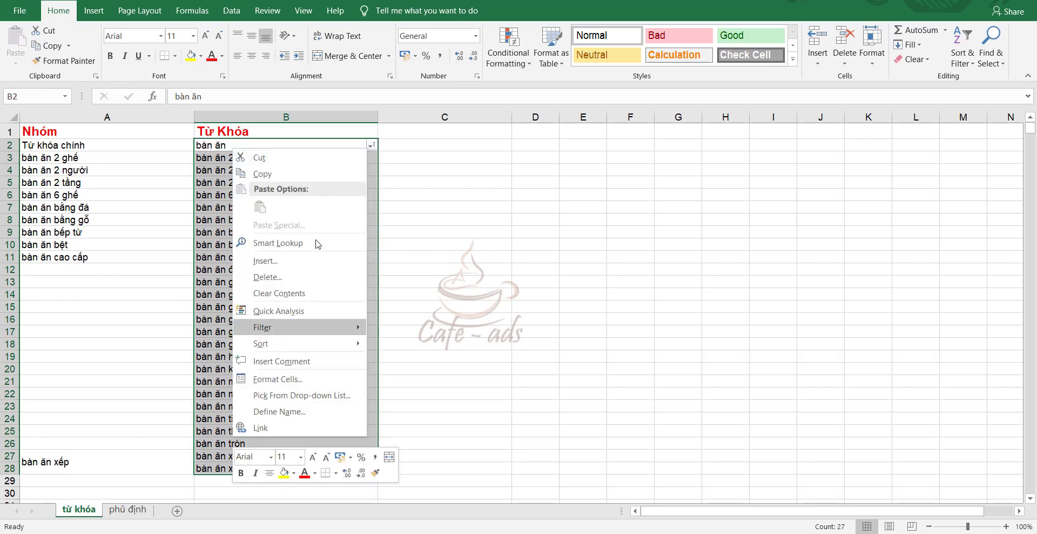
click(263, 174)
click(259, 160)
drag(276, 145, 259, 469)
right_click(264, 427)
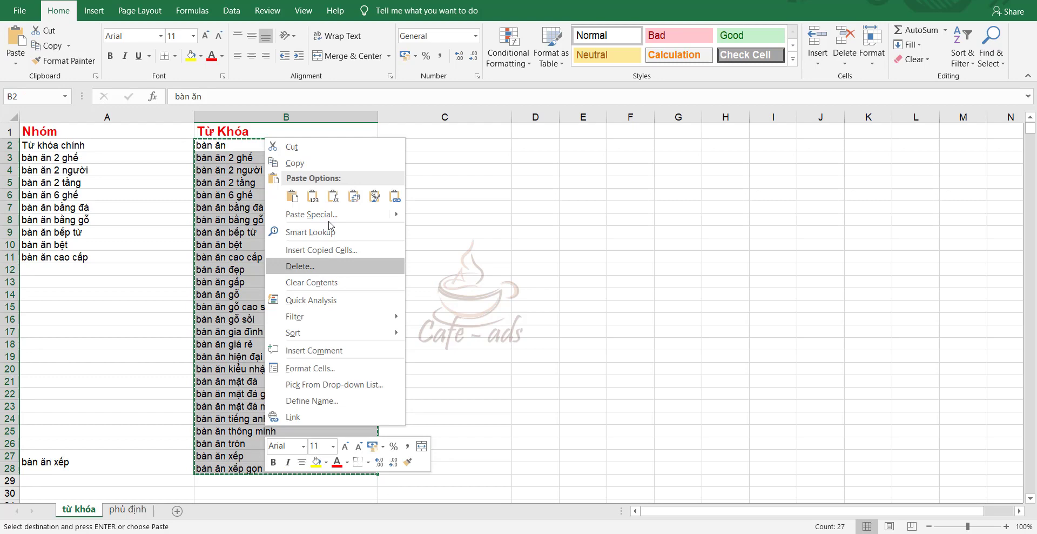
click(292, 162)
Enter the header "Ko dấu" in cell C1 and select C2 beneath it
click(439, 133)
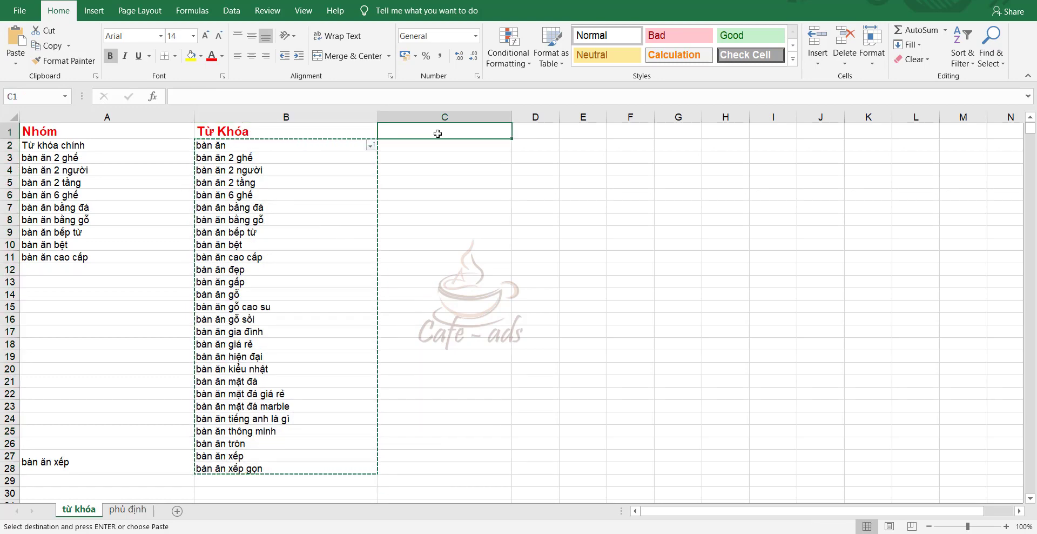
text(Ko dấu)
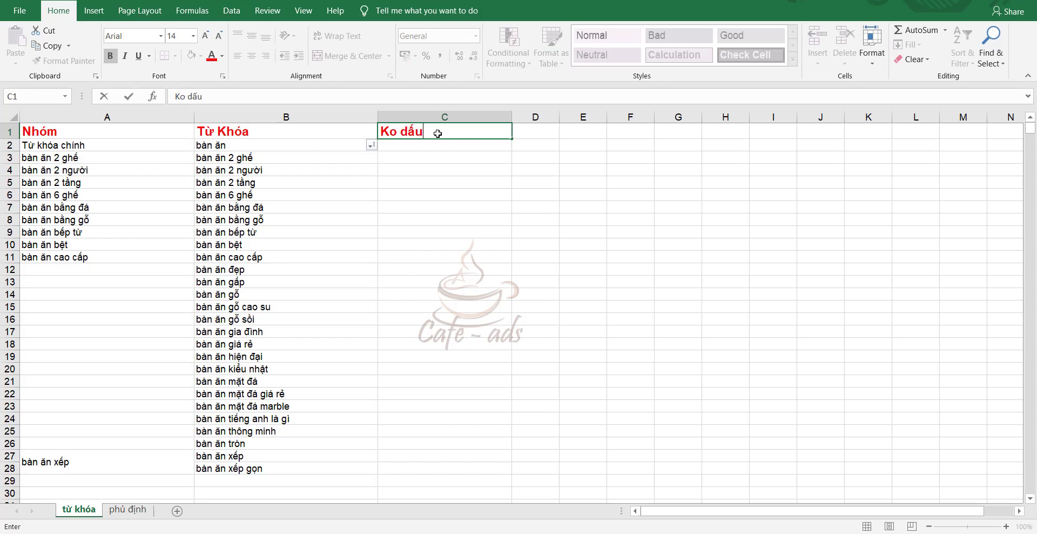
key(Return)
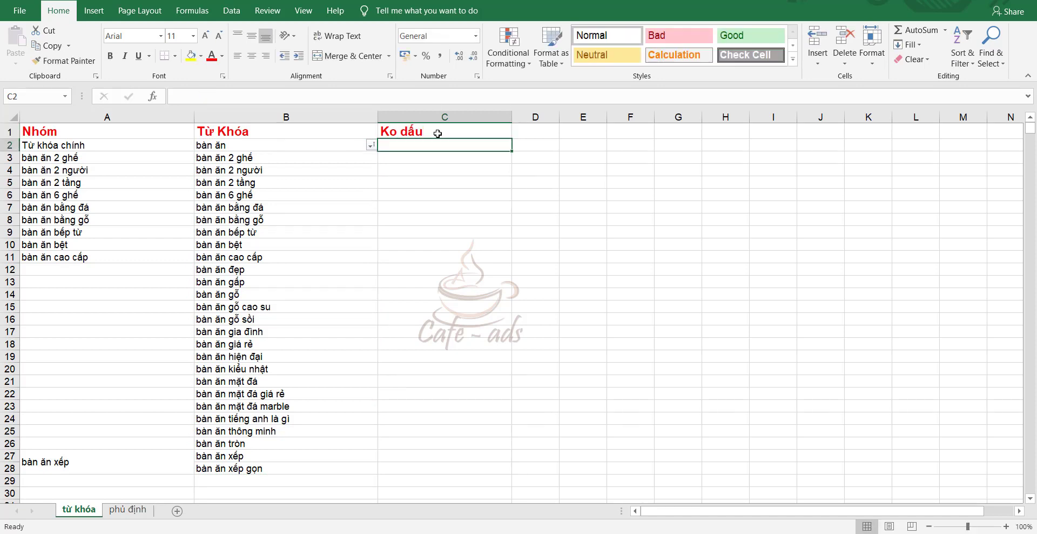
click(418, 153)
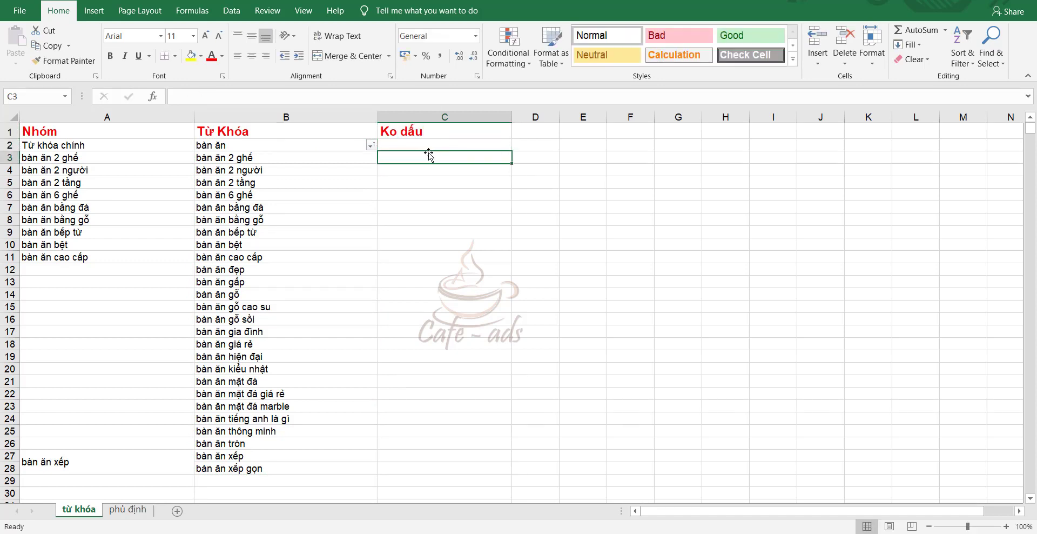
click(447, 143)
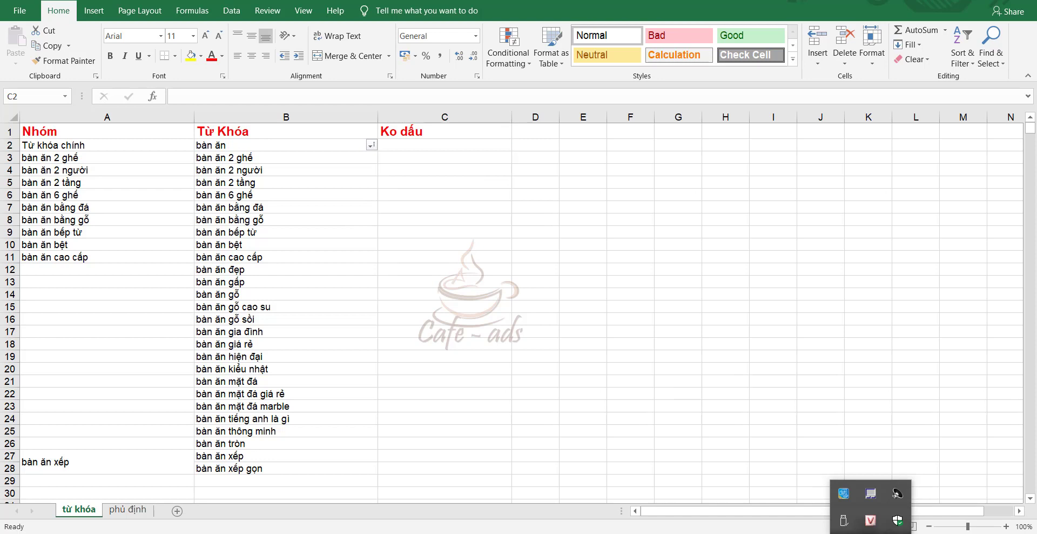
Open the UniKey Toolkit and enable Loại bỏ dấu, keeping Unicode as both the source and target encoding
right_click(870, 521)
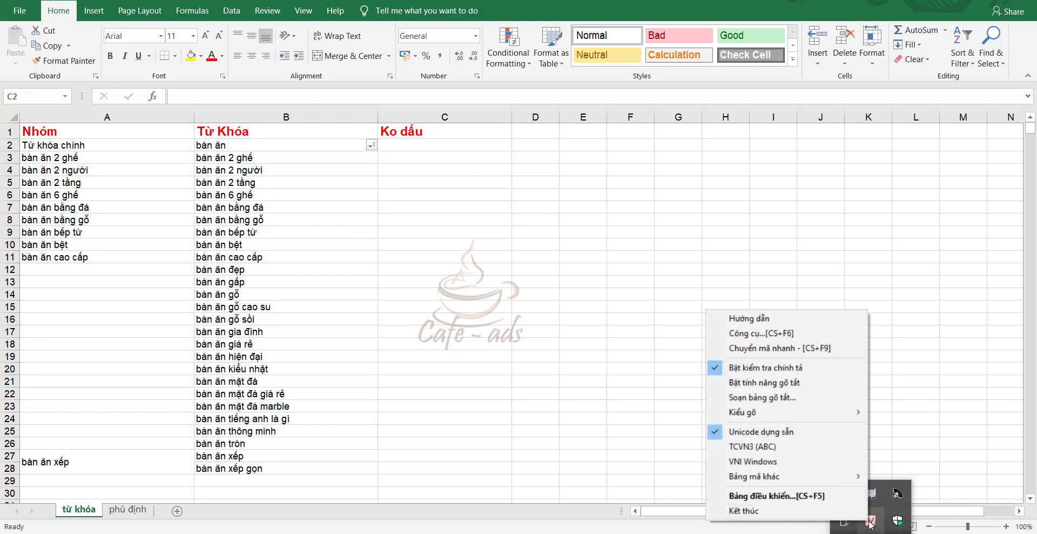
click(759, 338)
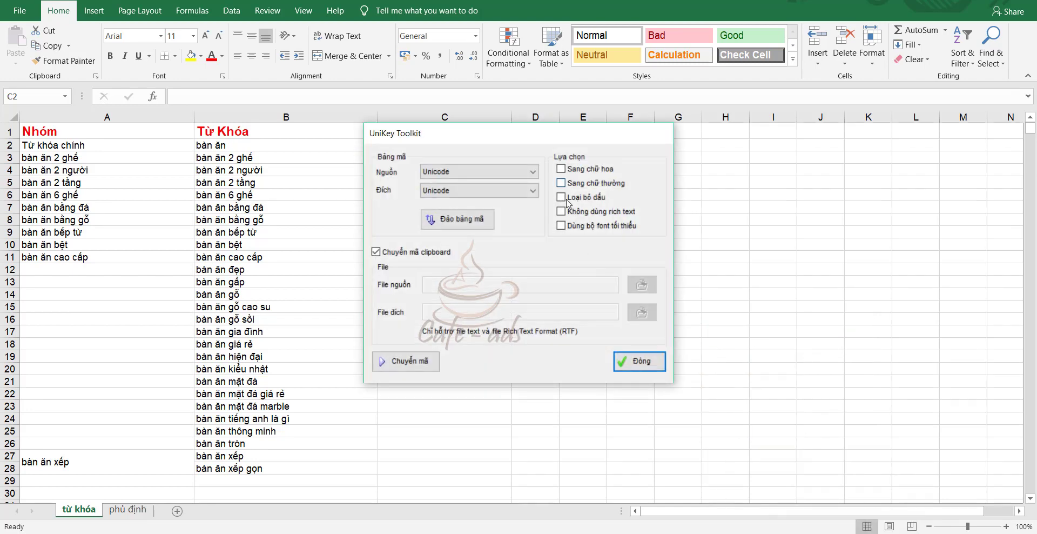
click(442, 172)
click(442, 181)
click(443, 191)
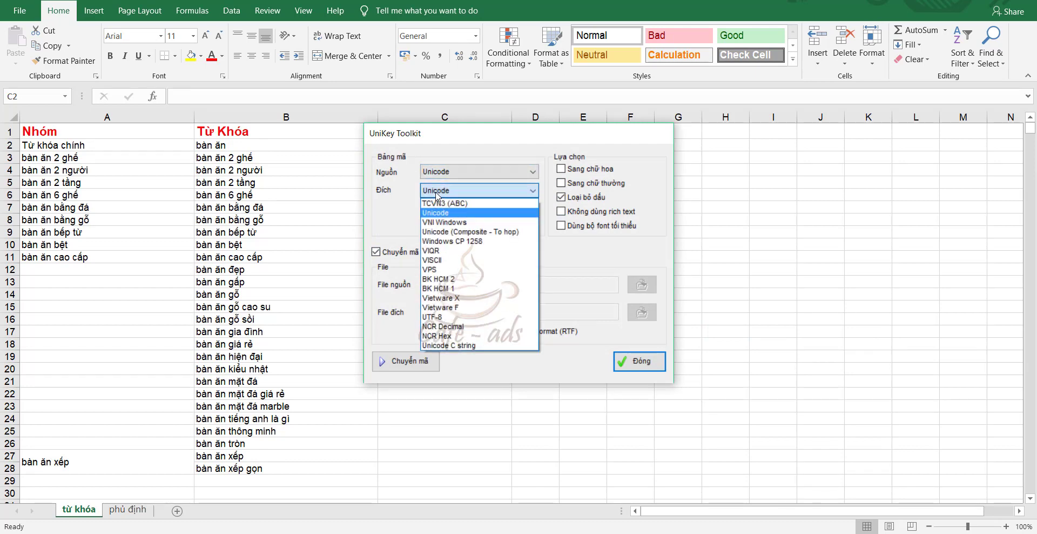
click(443, 189)
click(443, 191)
click(443, 190)
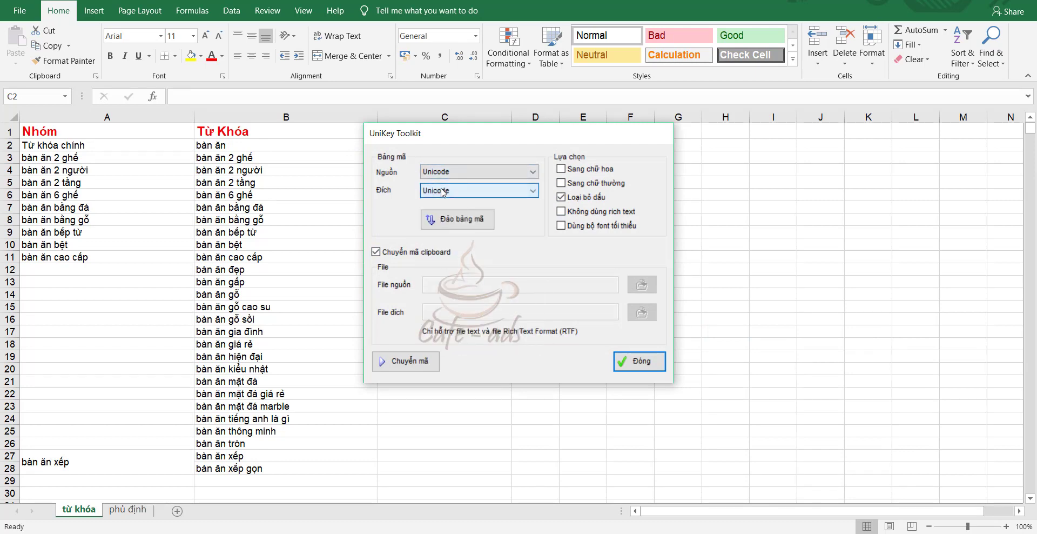
Try to convert the clipboard contents with the UniKey Toolkit, and close the toolkit
click(400, 362)
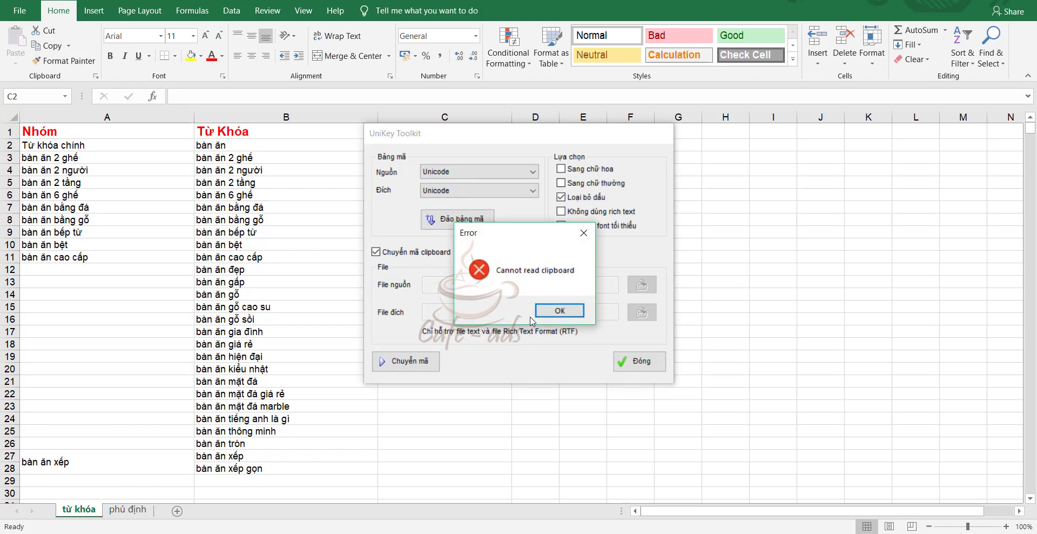
click(557, 310)
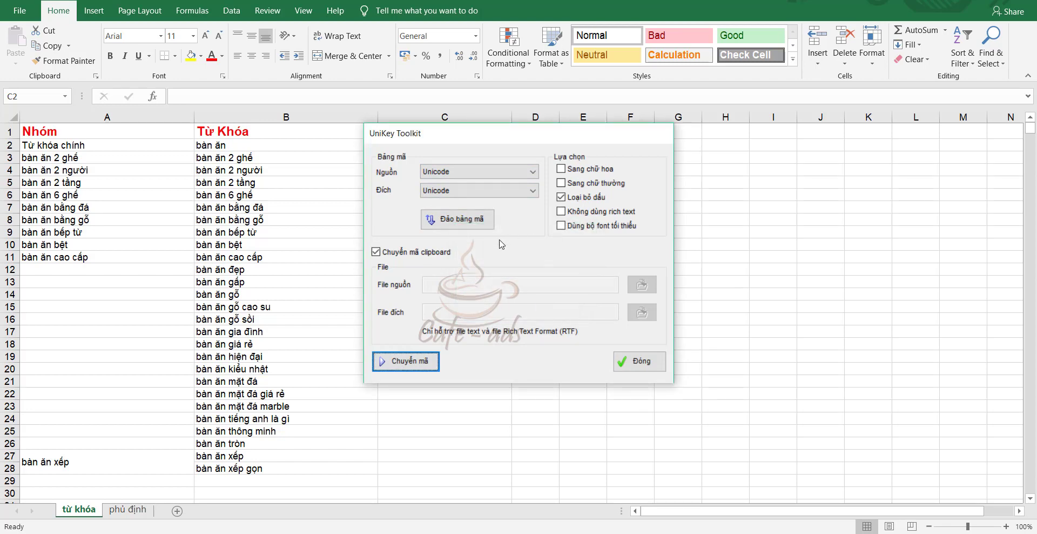
click(630, 357)
Copy the keywords in B2:B28 and convert the clipboard text with the UniKey Toolkit using Loại bỏ dấu
drag(246, 146, 263, 468)
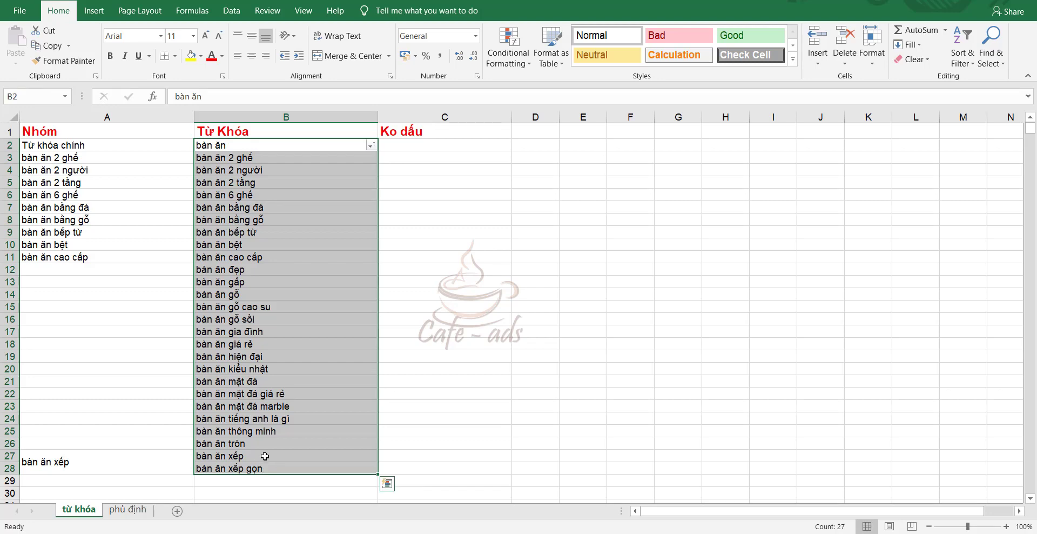
key(ctrl+c)
click(876, 533)
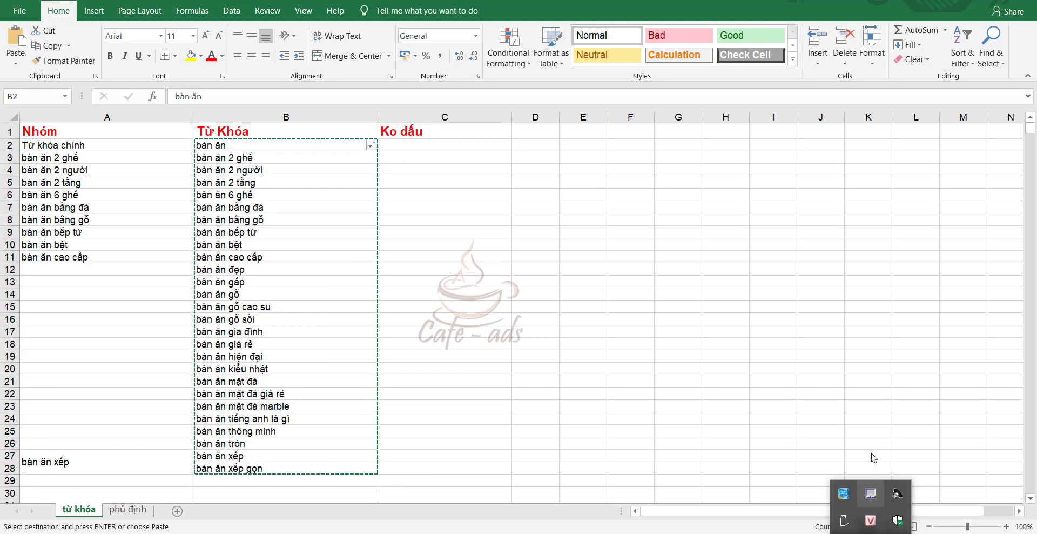
right_click(871, 520)
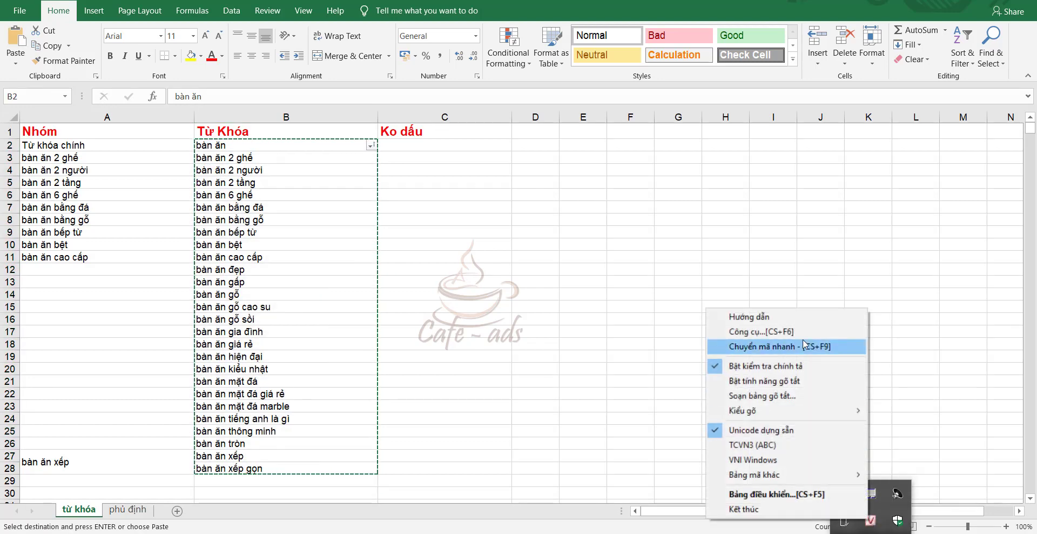
click(778, 332)
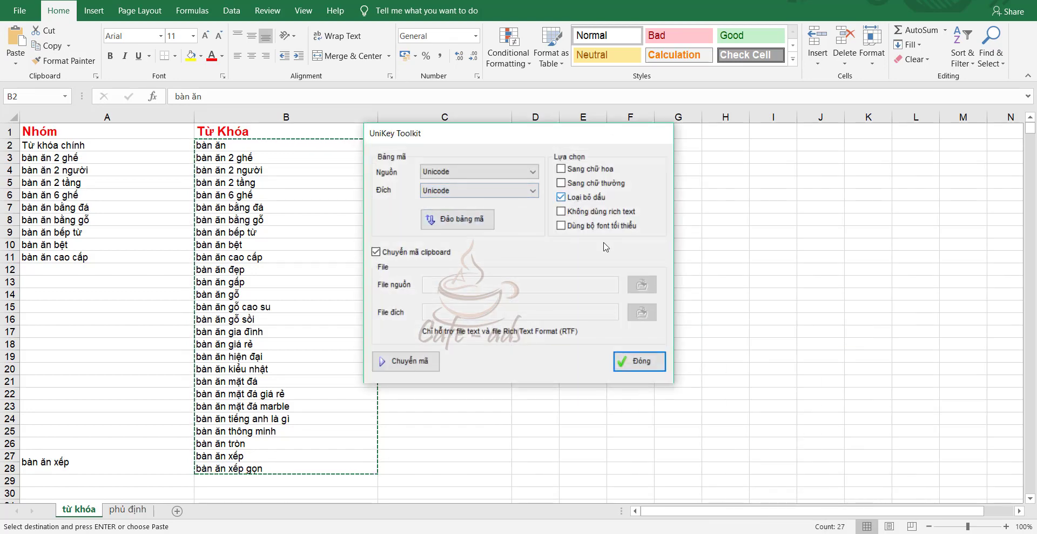
click(411, 360)
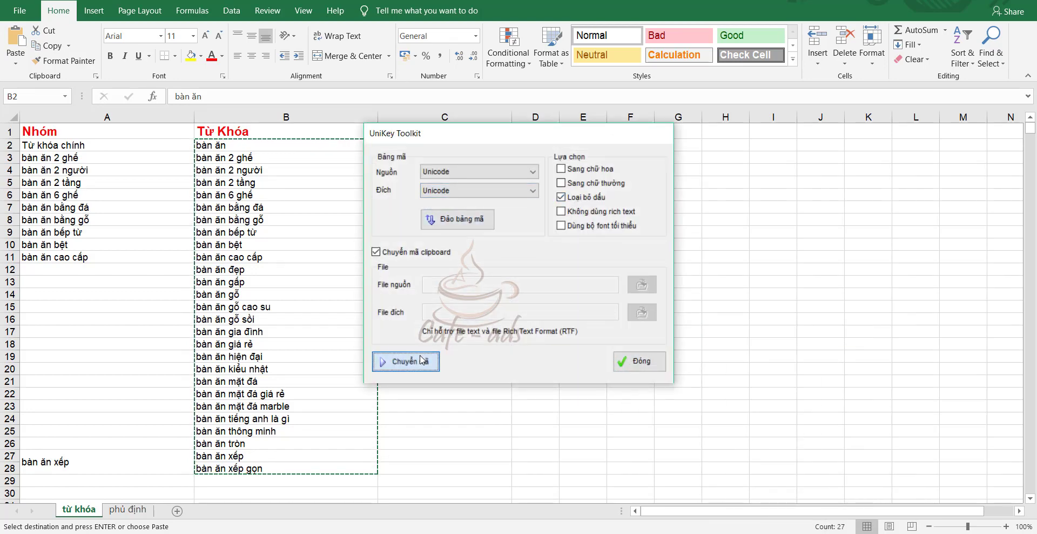
click(584, 310)
click(634, 370)
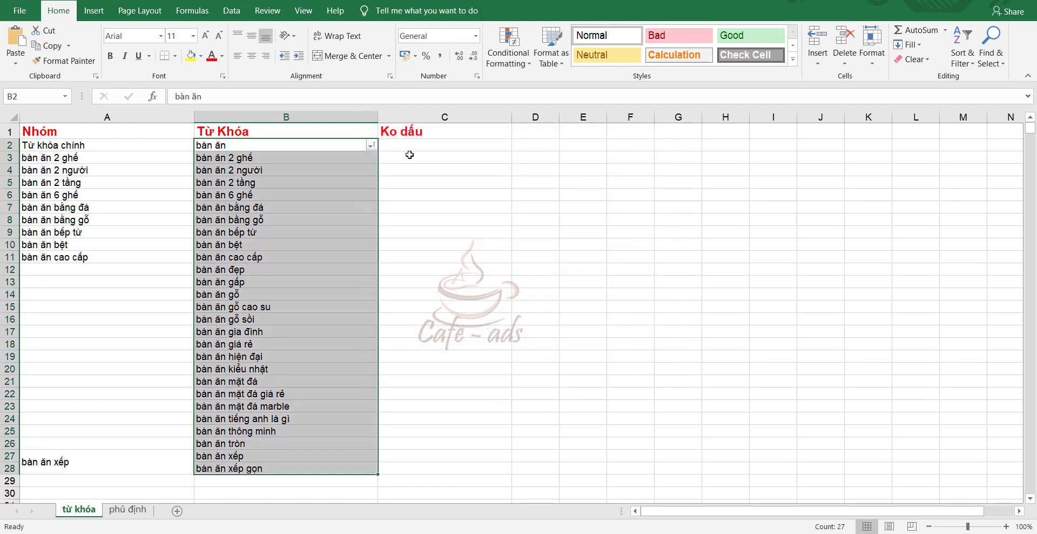
Paste the unaccented keywords into the Ko dấu column starting at C2, and widen column C slightly
click(423, 145)
key(ctrl+v)
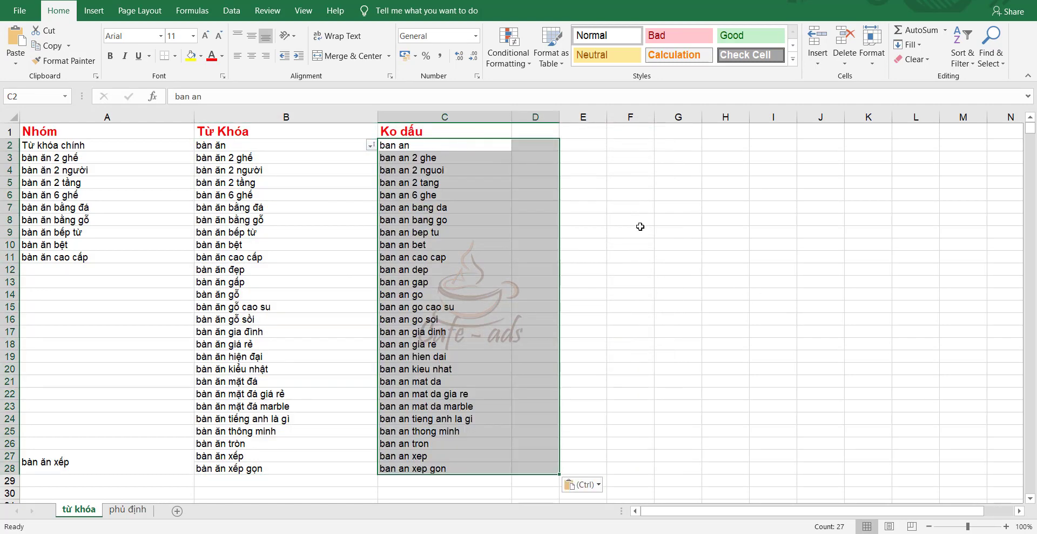
drag(507, 120, 518, 120)
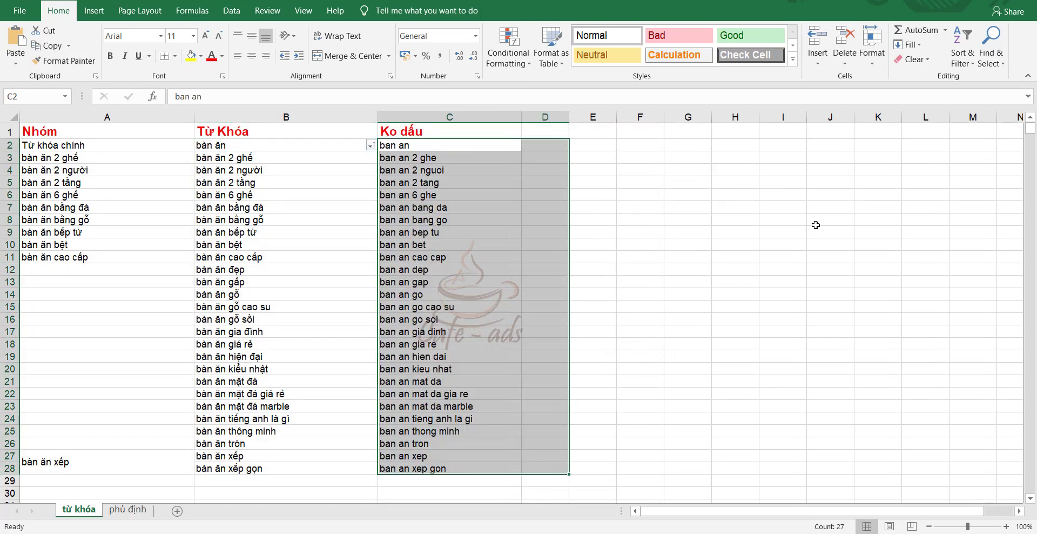
drag(815, 223, 816, 232)
click(438, 147)
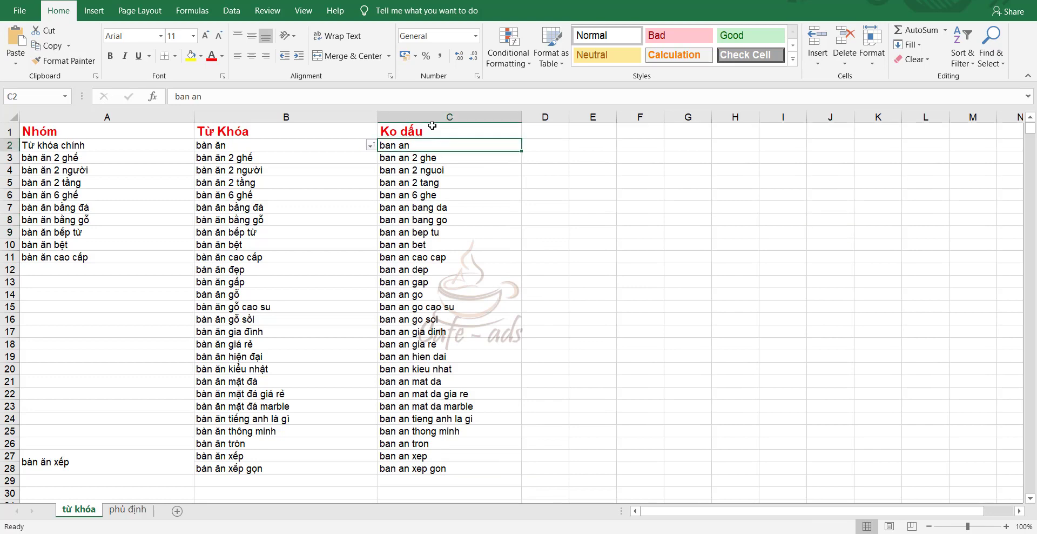
Review the keyword table across the Nhóm, Từ Khóa and Ko dấu columns, from the headers down to row 28
click(285, 293)
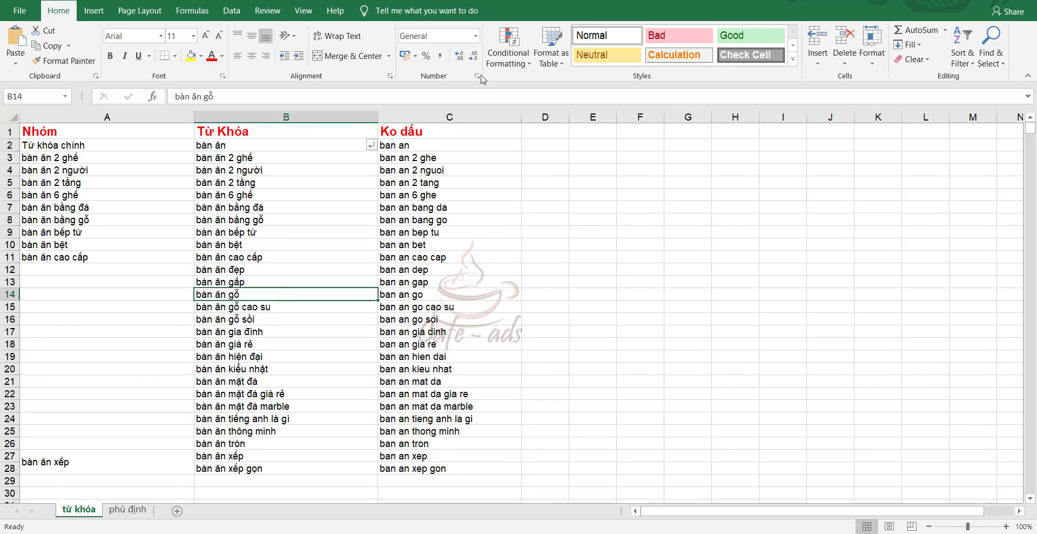
click(428, 111)
click(738, 319)
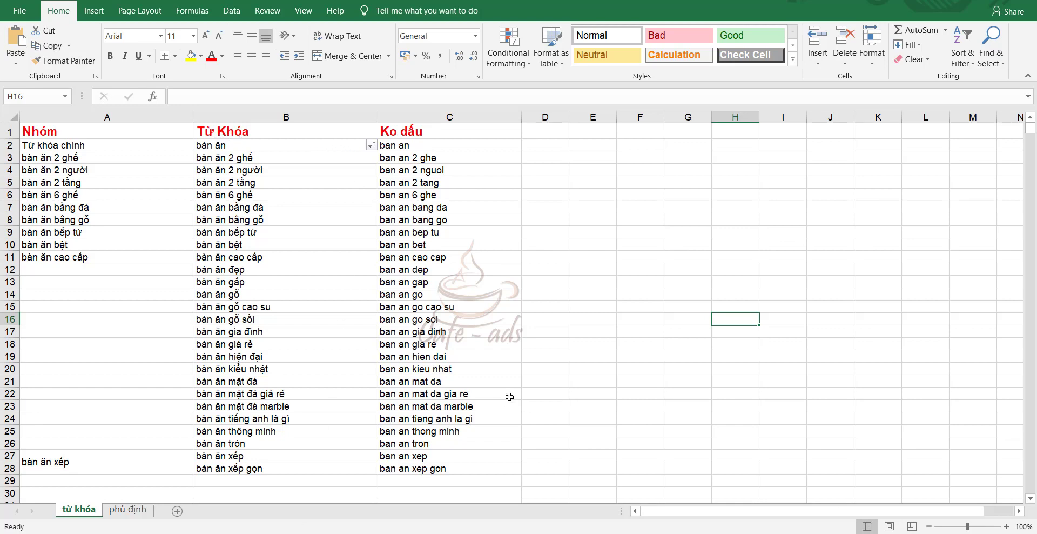
drag(488, 472, 37, 124)
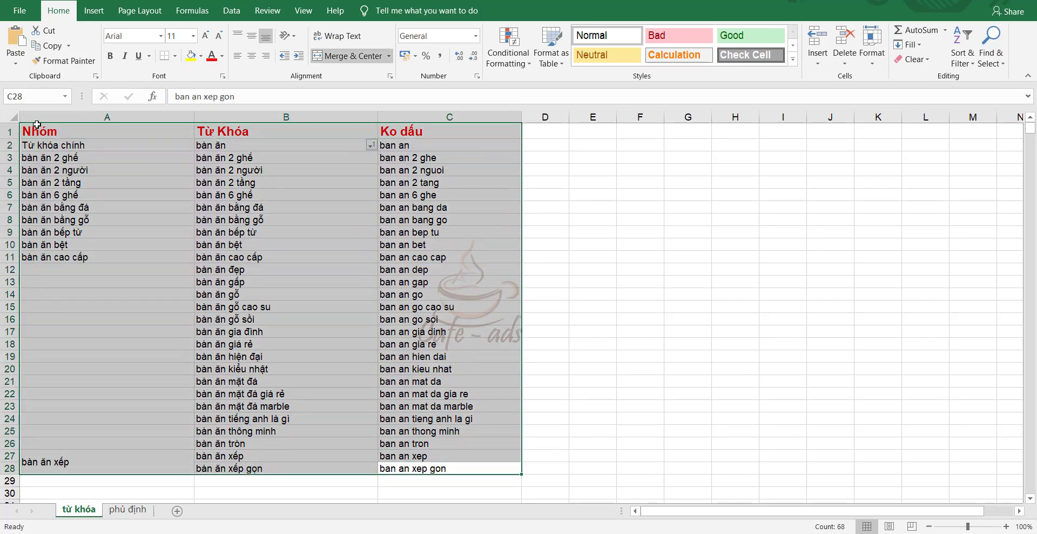
scroll(302, 399, down, 2)
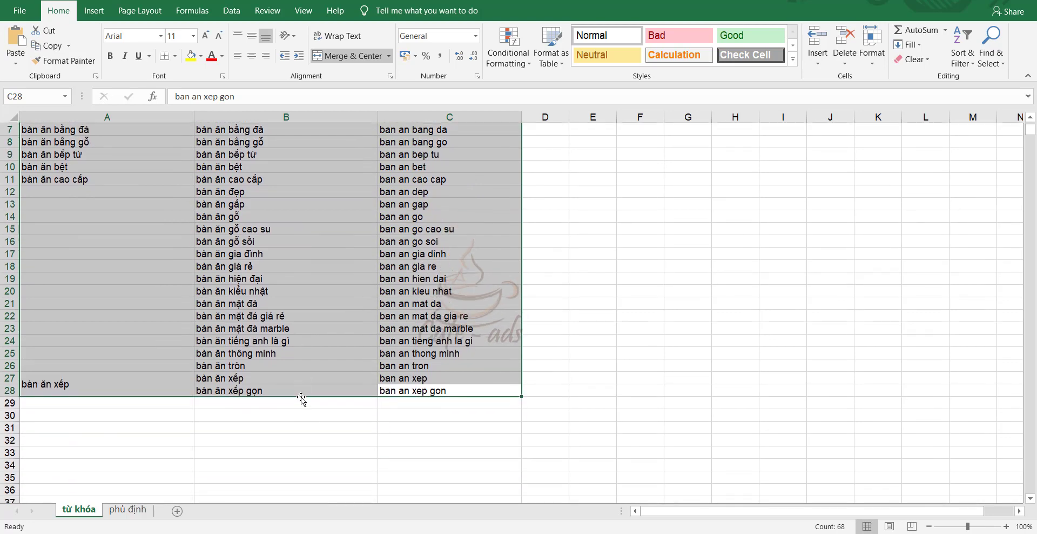
scroll(301, 398, up, 2)
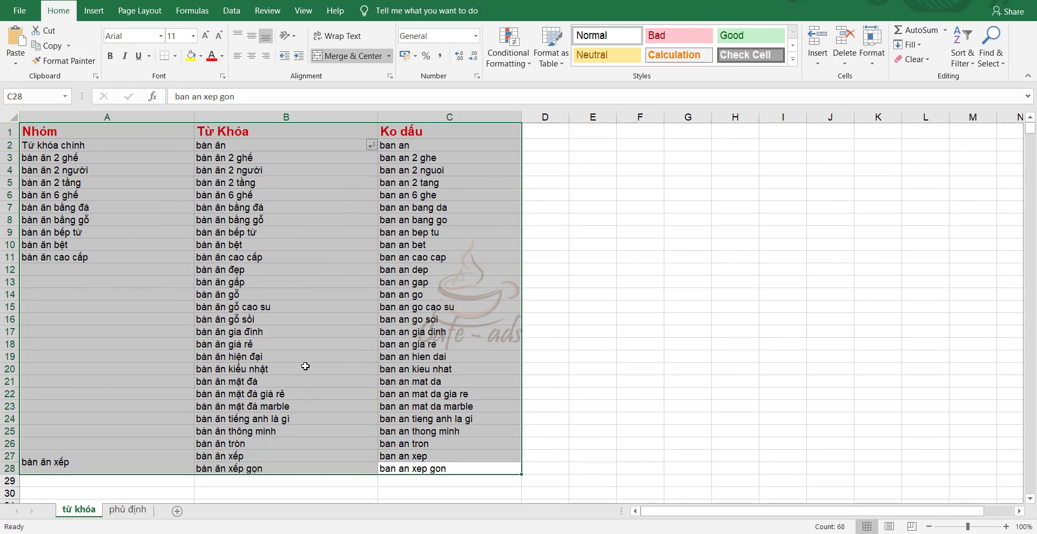
click(312, 374)
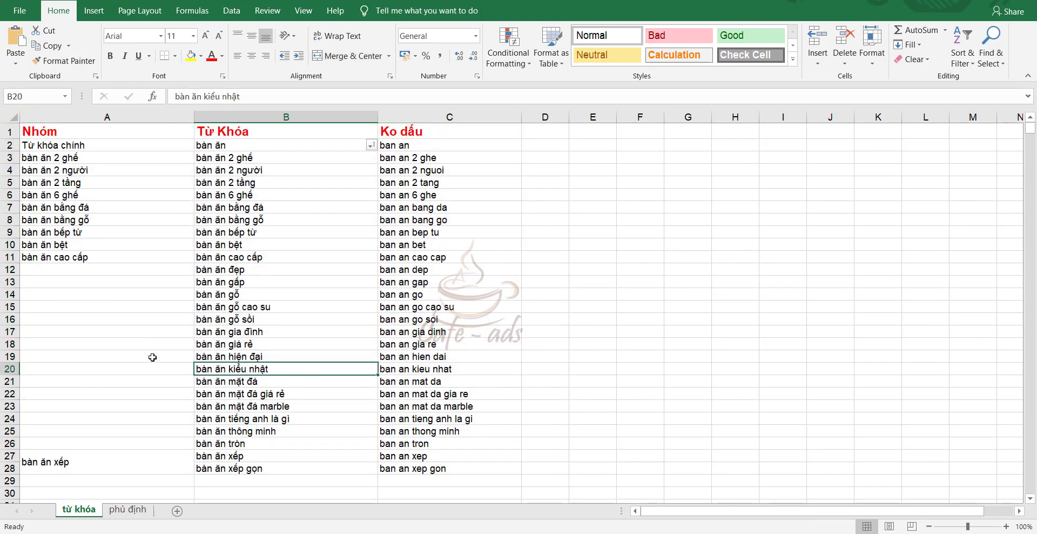
click(33, 144)
click(129, 181)
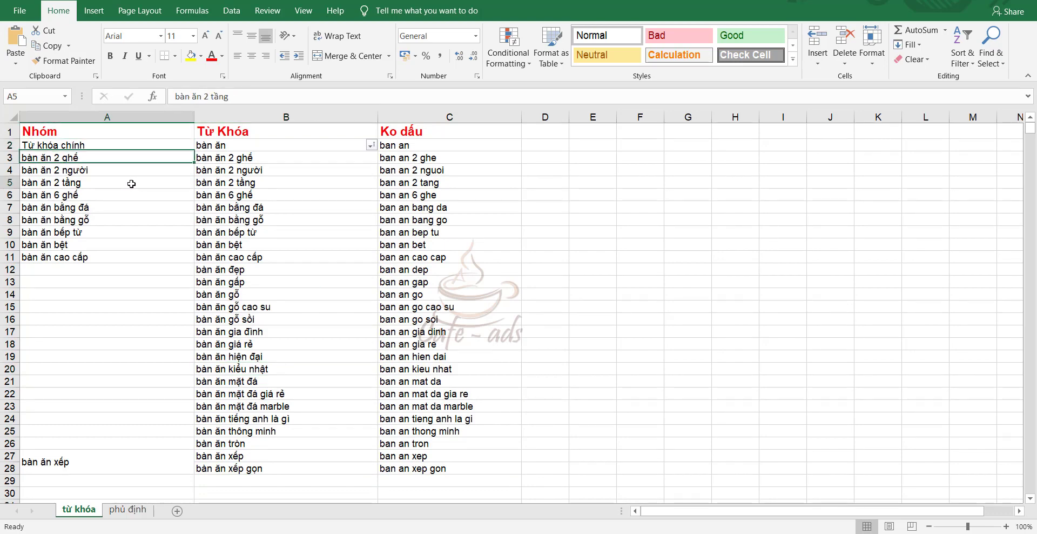
drag(33, 145, 522, 444)
scroll(395, 436, up, 1)
scroll(396, 435, down, 1)
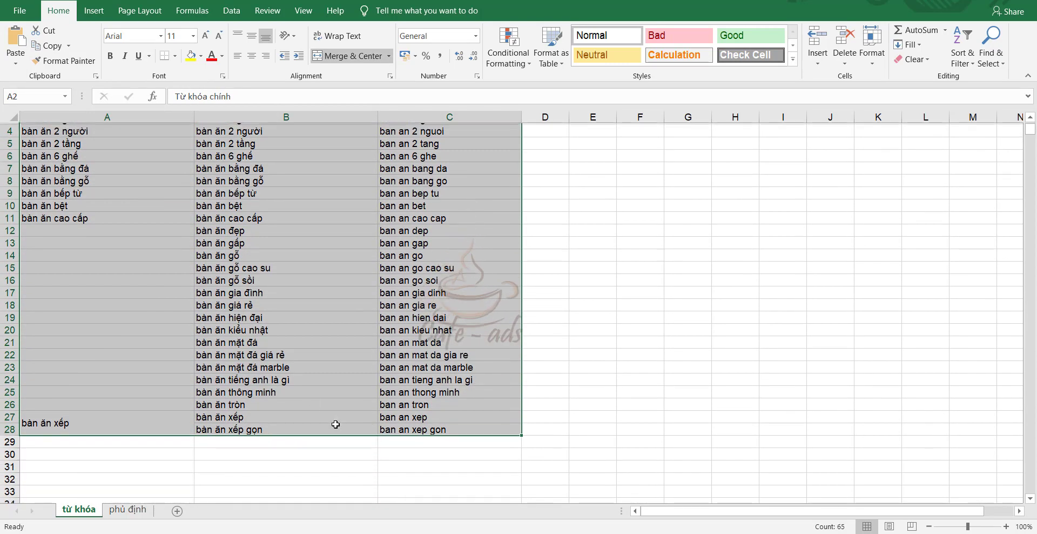
Check the empty Nhóm cells and compare the merged group in A27:A28 with its keywords in B27:B28
click(272, 403)
click(75, 372)
click(81, 249)
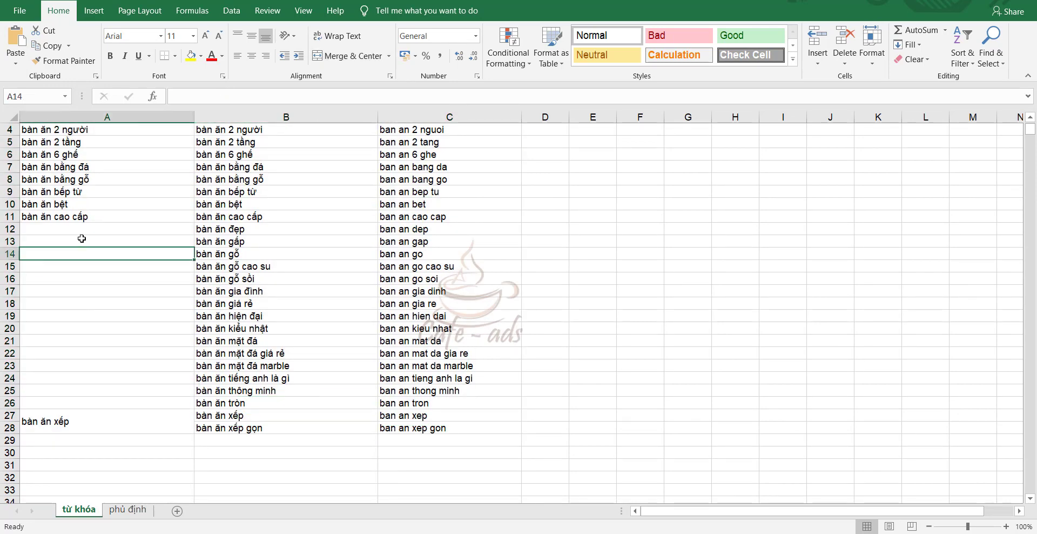
click(78, 421)
drag(232, 417, 232, 429)
click(108, 422)
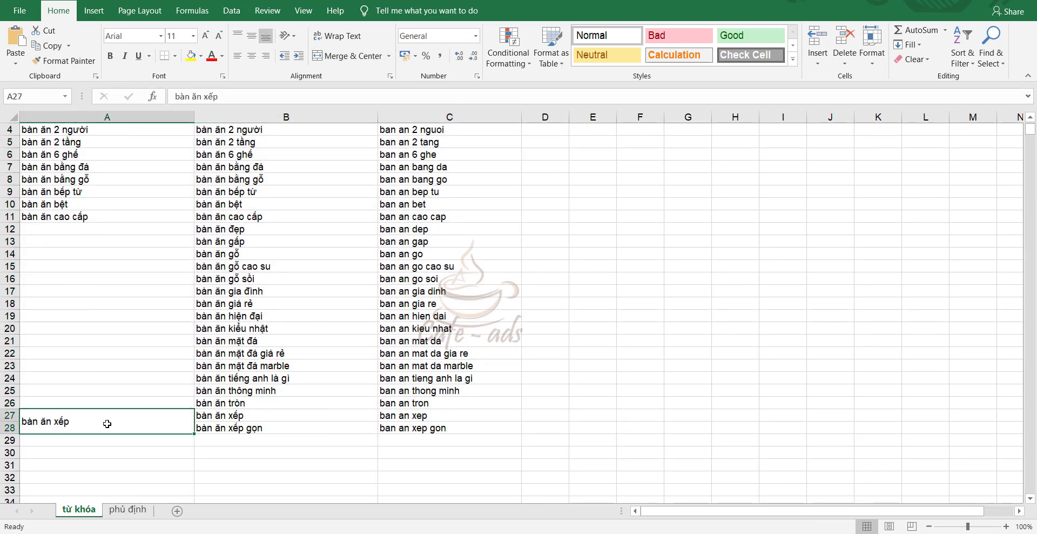
scroll(413, 431, up, 1)
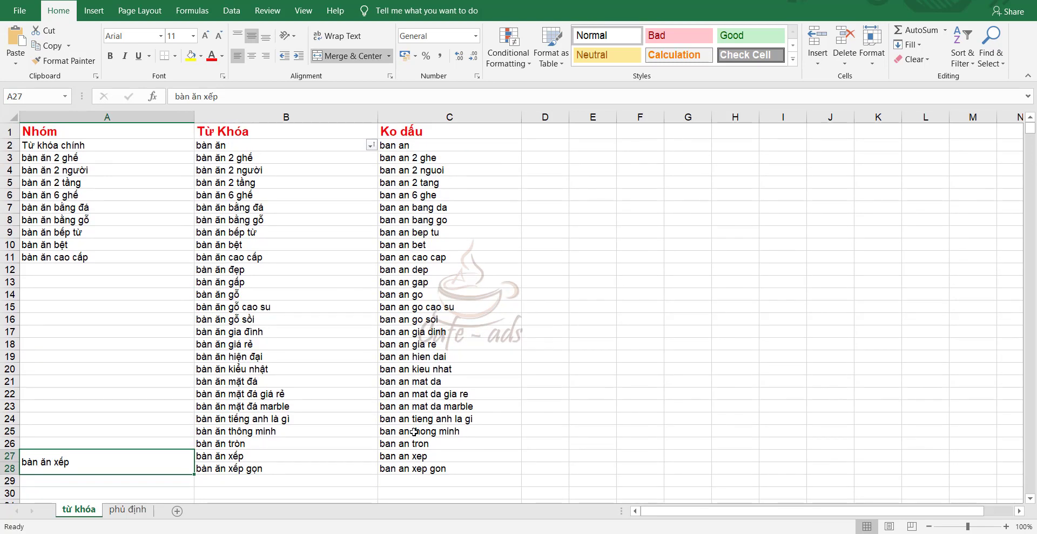